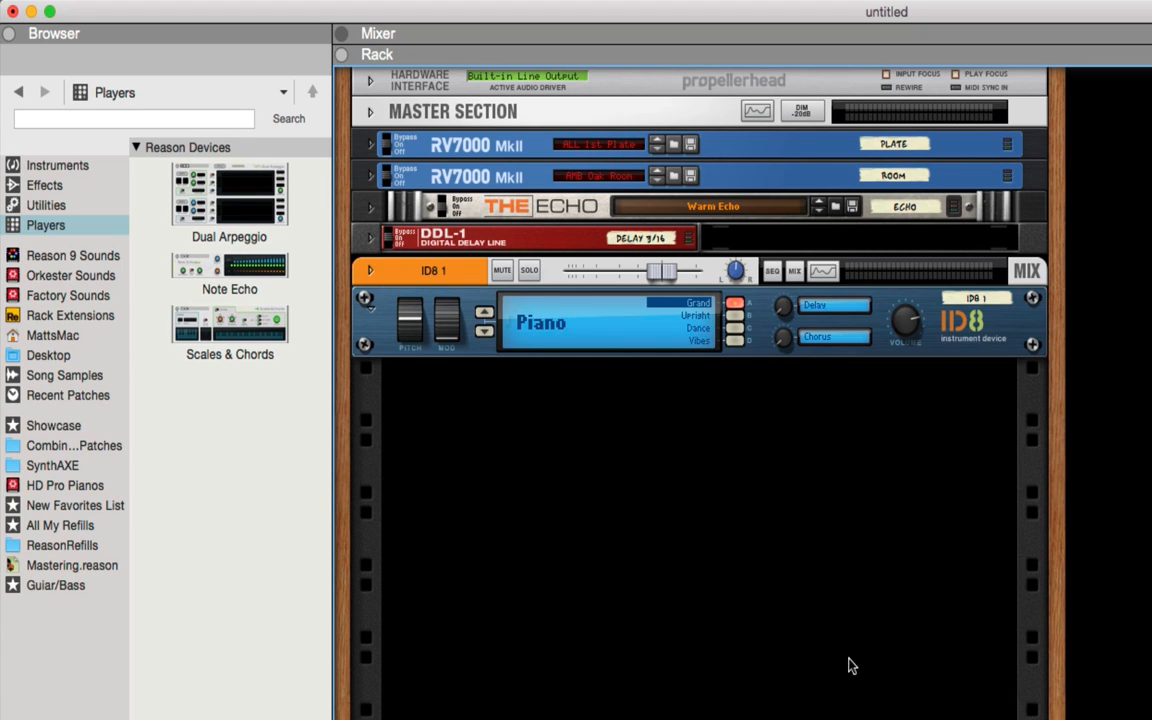
# - Add the Scales & Chords player to the ID8 instrument and check the rear of the rack for its cabling
pyautogui.moveTo(230, 318)
pyautogui.mouseDown()
pyautogui.moveTo(232, 335)
pyautogui.moveTo(286, 372)
pyautogui.moveTo(370, 386)
pyautogui.moveTo(442, 431)
pyautogui.moveTo(730, 388)
pyautogui.moveTo(732, 406)
pyautogui.moveTo(671, 466)
pyautogui.moveTo(645, 471)
pyautogui.moveTo(733, 426)
pyautogui.moveTo(763, 430)
pyautogui.moveTo(748, 428)
pyautogui.mouseUp()
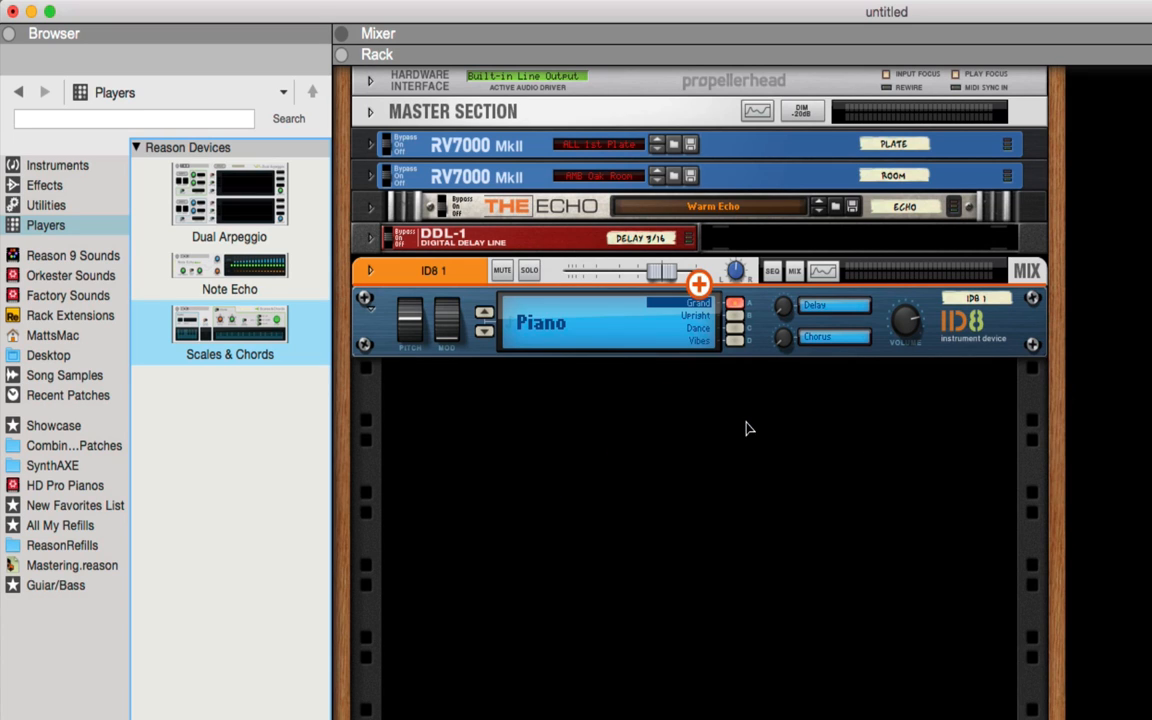
pyautogui.press('Tab')
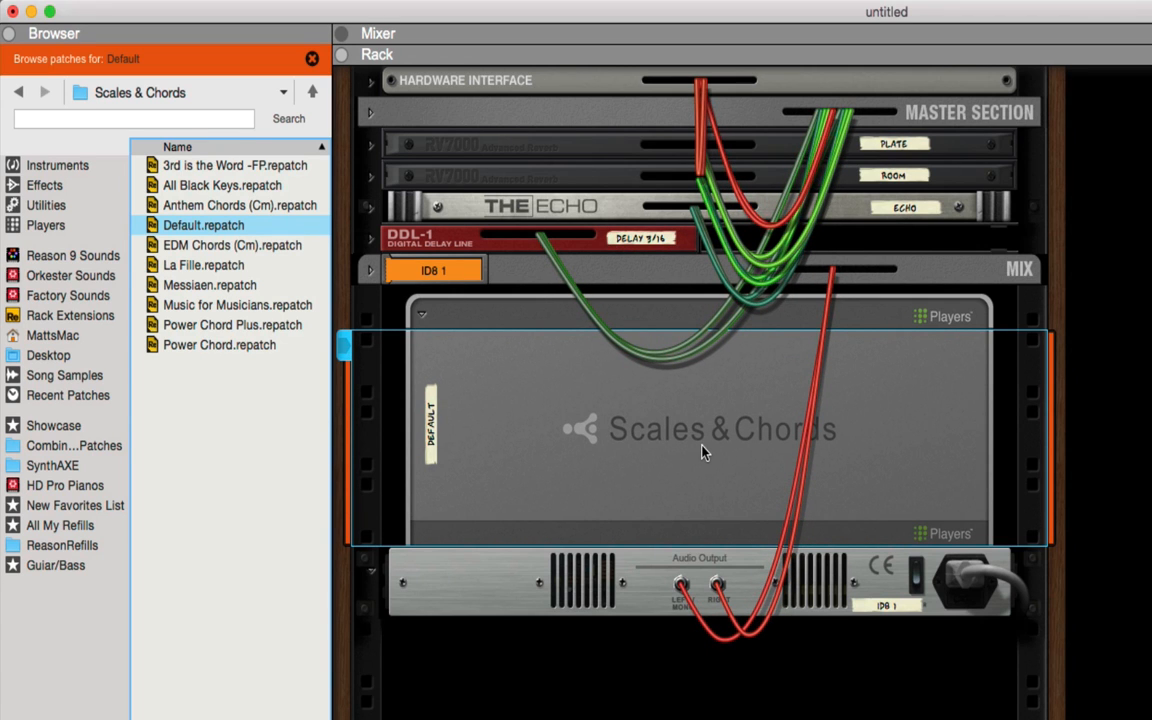
pyautogui.press('Tab')
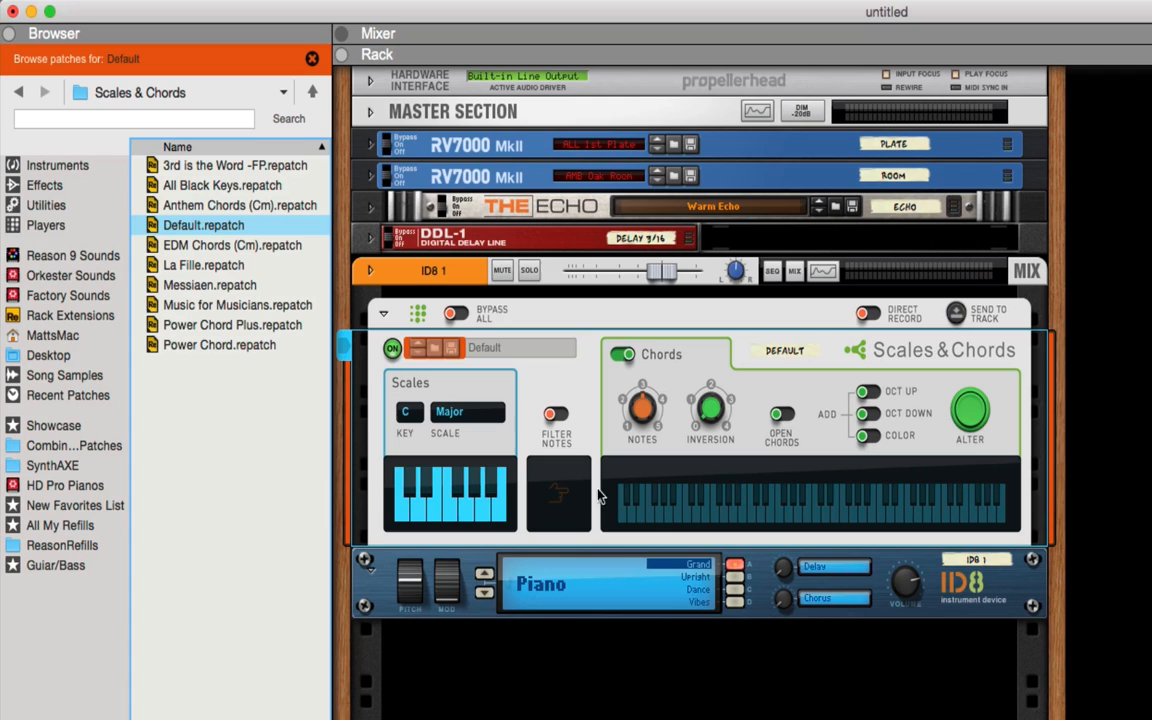
# - Add a Pulveriser effect below the ID8, check its audio routing at the rear of the rack, and delete it
pyautogui.click(45, 186)
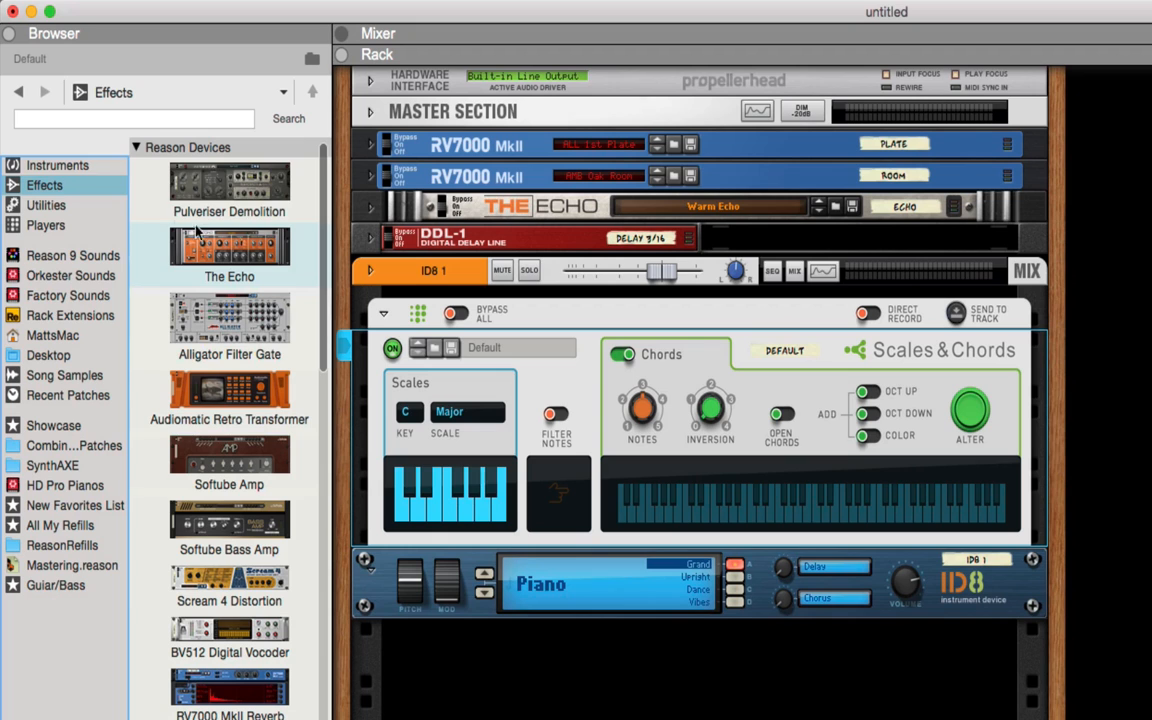
pyautogui.moveTo(213, 163); pyautogui.dragTo(590, 666)
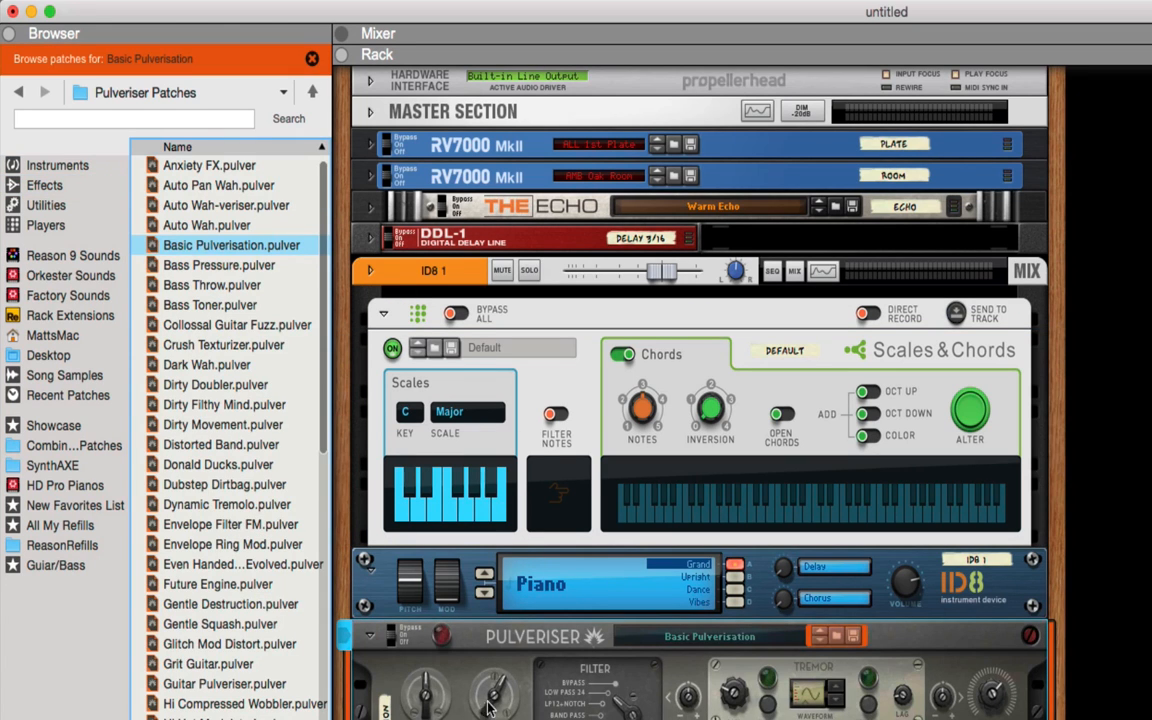
pyautogui.press('Tab')
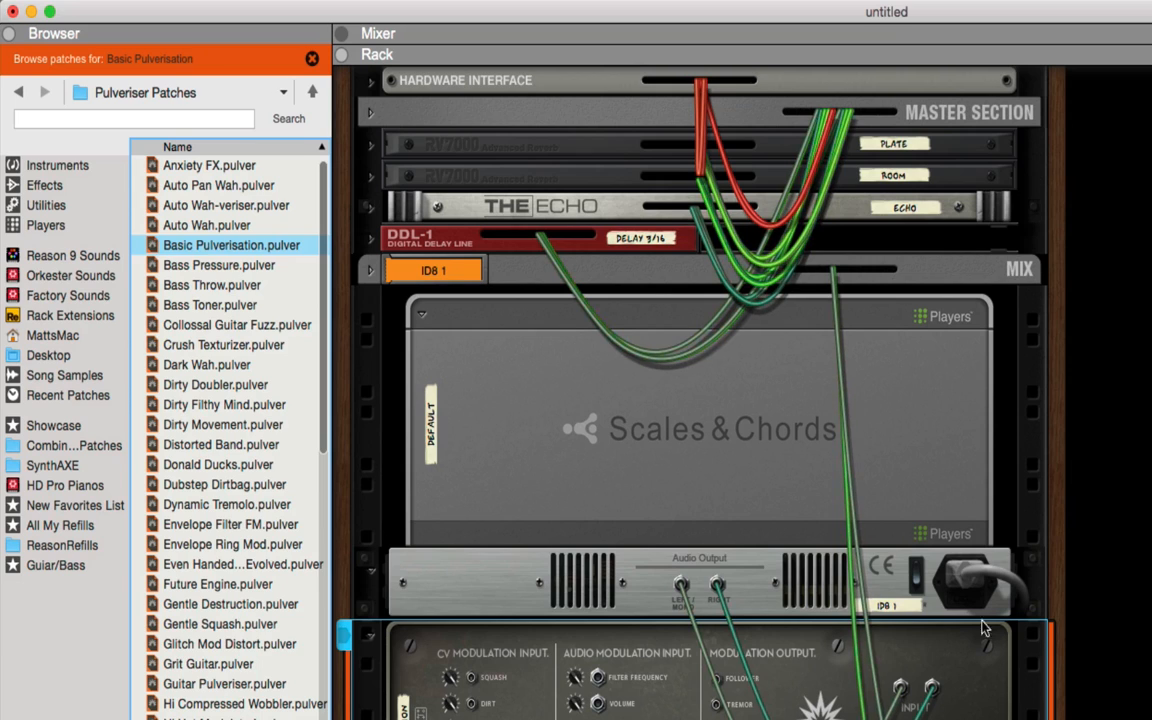
pyautogui.press('Tab')
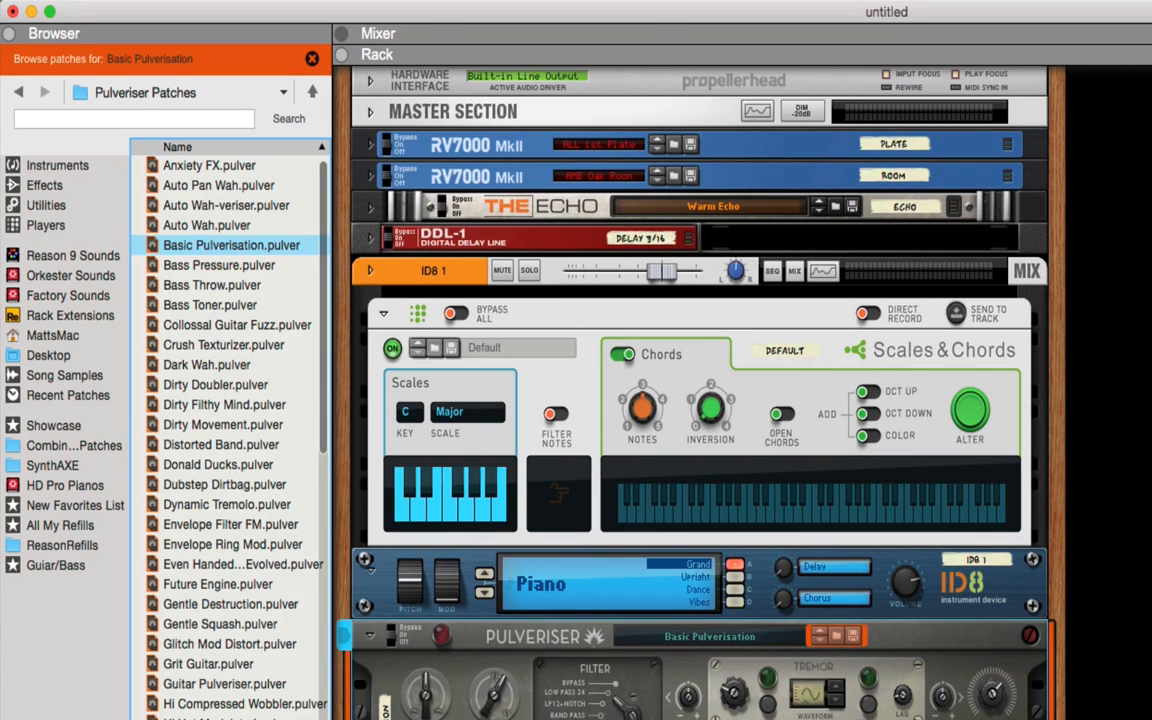
pyautogui.press('Delete')
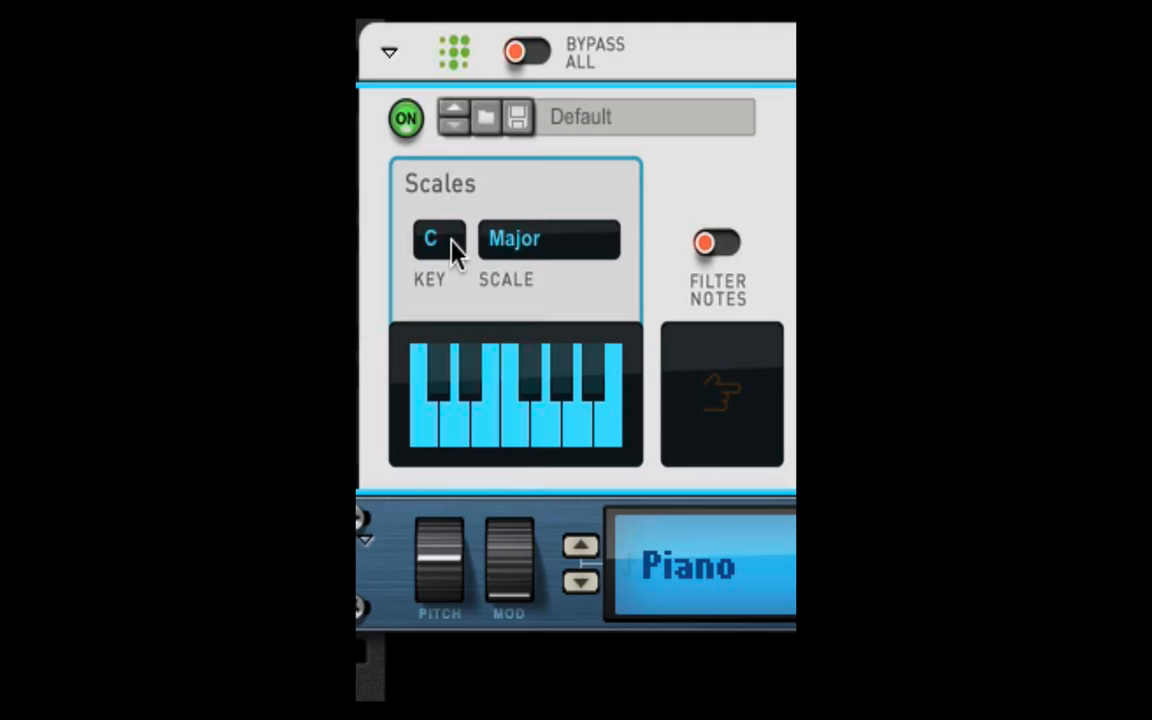
# - Review the available keys and set the scale to Hemi Pentatonic in the Scales & Chords player
pyautogui.click(455, 250)
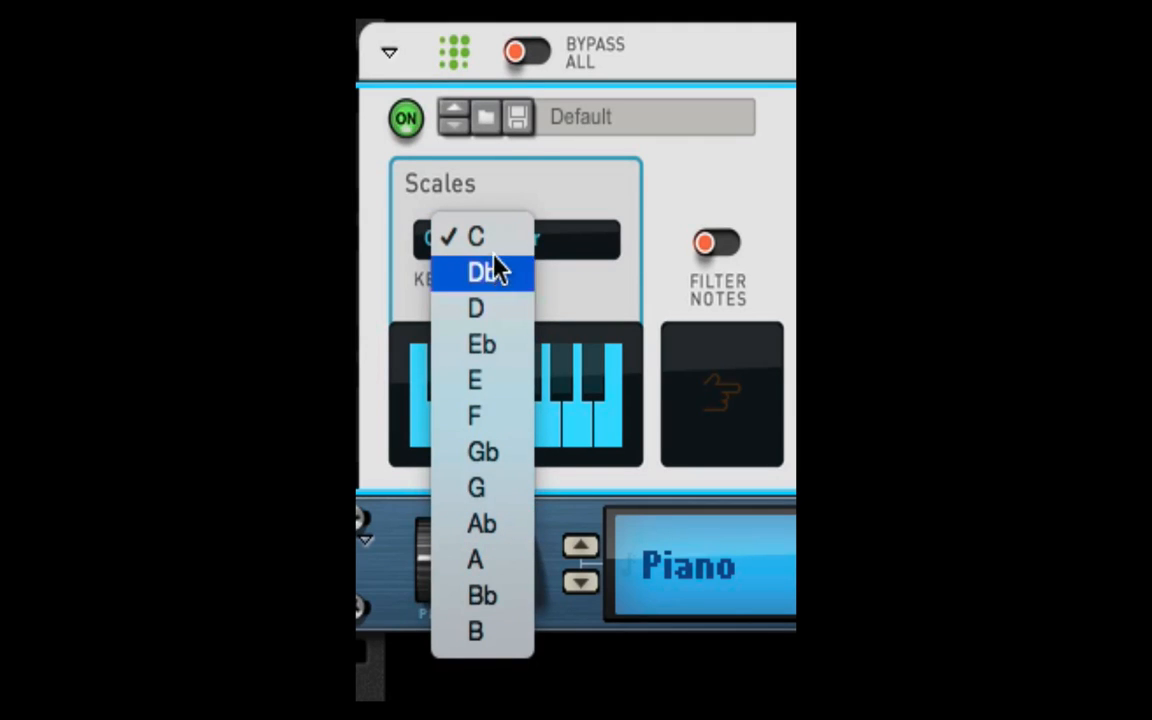
pyautogui.click(651, 206)
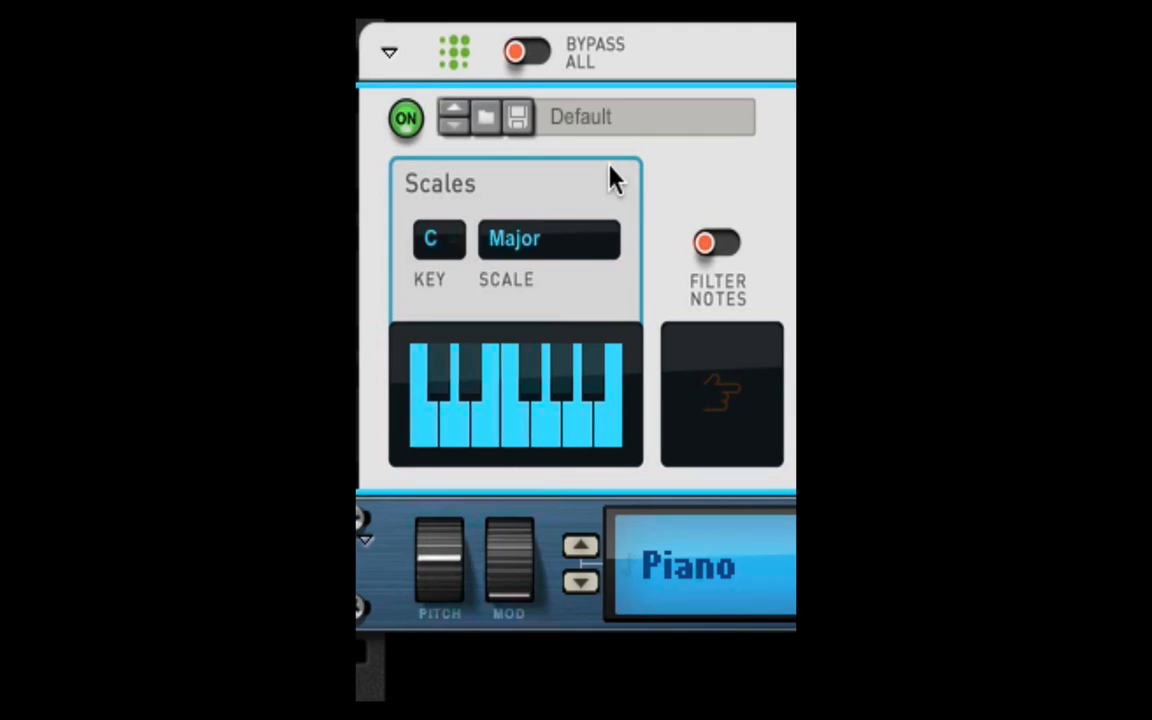
pyautogui.click(513, 242)
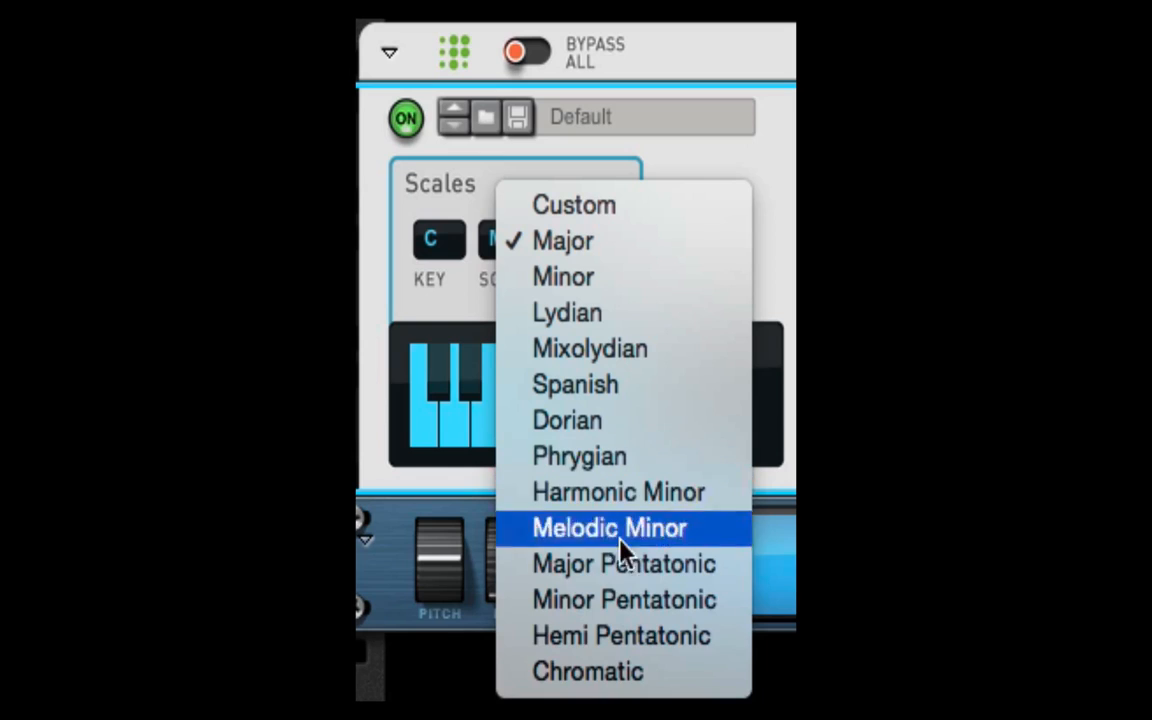
pyautogui.click(600, 650)
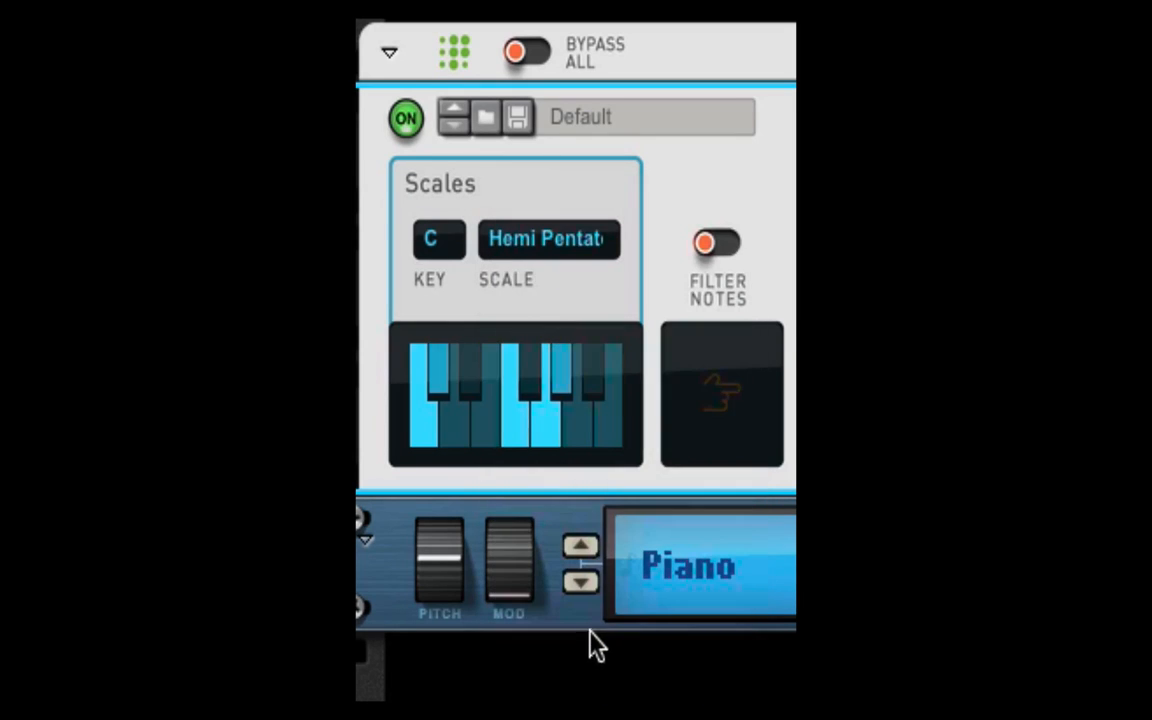
# - Compare the Hemi Pentatonic scale in the keys of Eb and A, and set the key to F
pyautogui.click(432, 245)
pyautogui.click(452, 340)
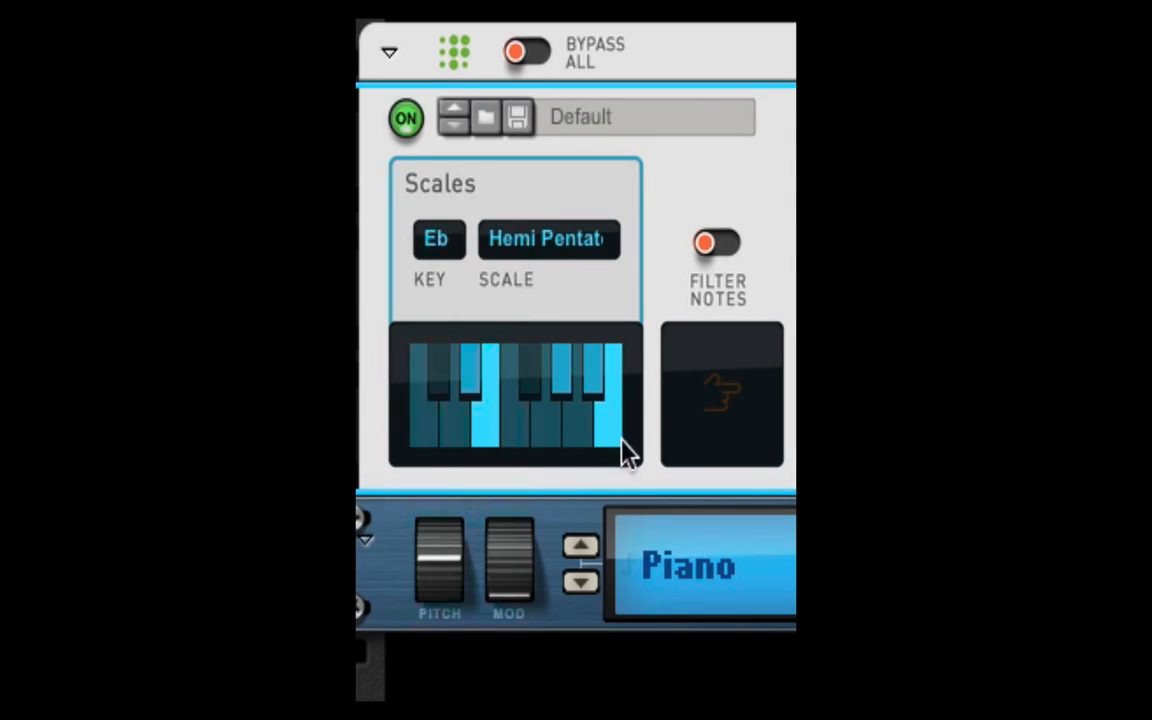
pyautogui.click(440, 245)
pyautogui.click(455, 455)
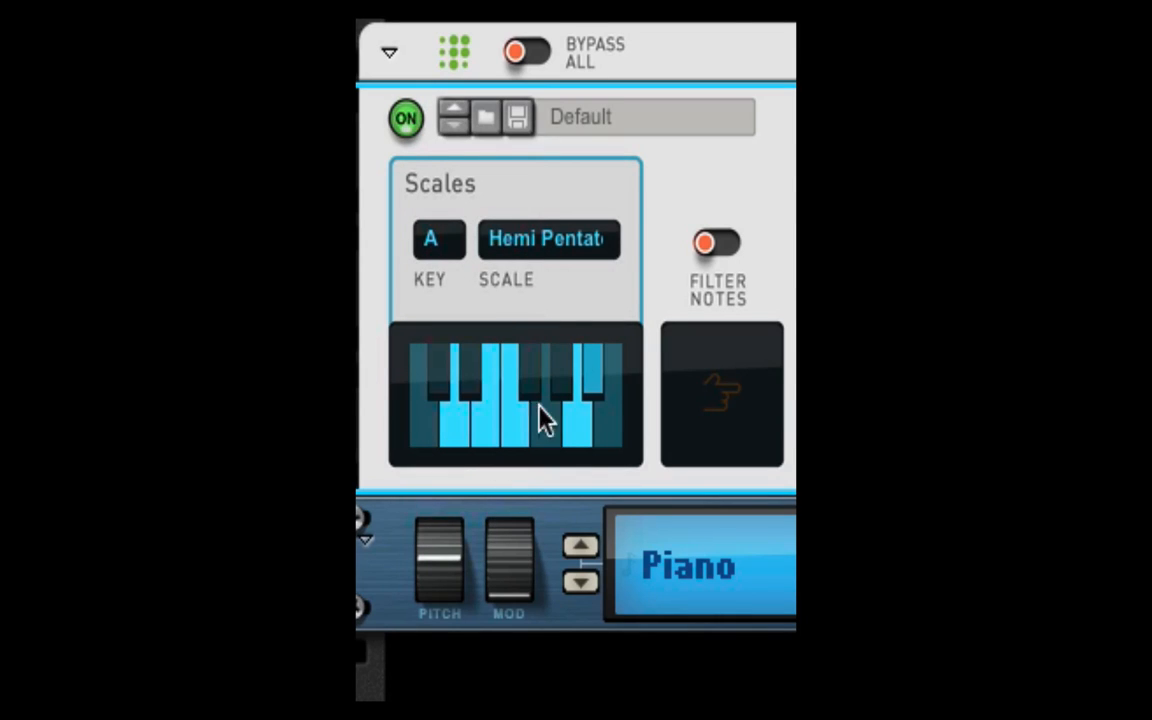
pyautogui.click(430, 248)
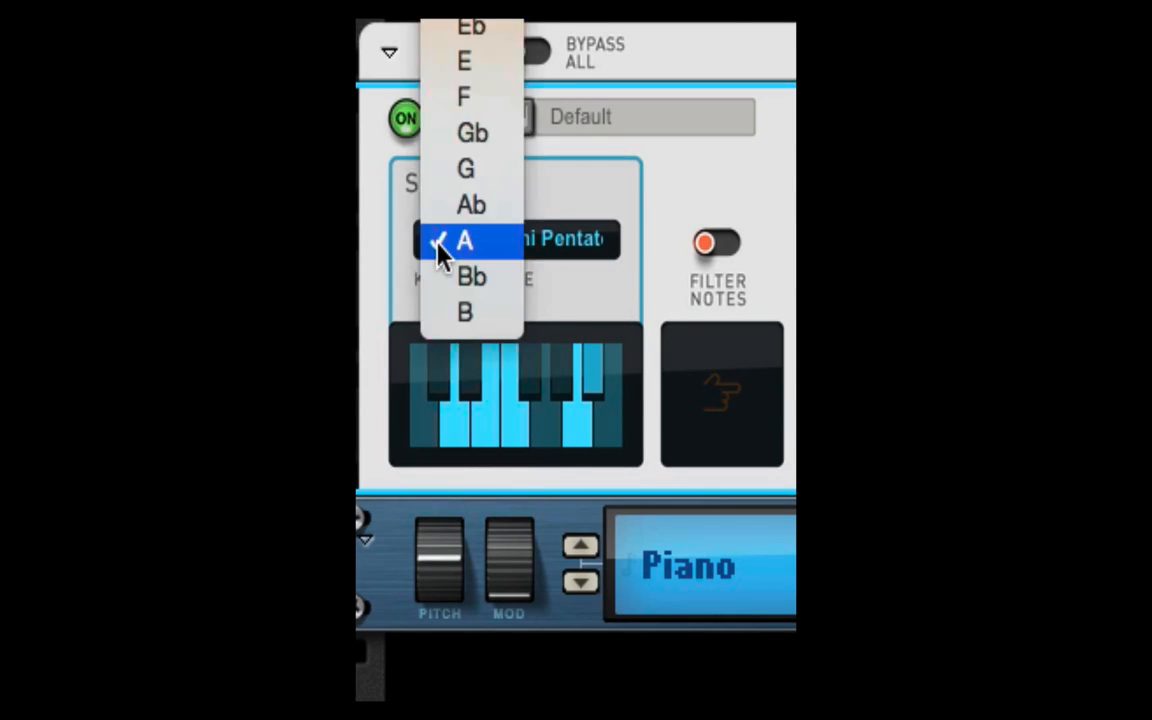
pyautogui.click(440, 100)
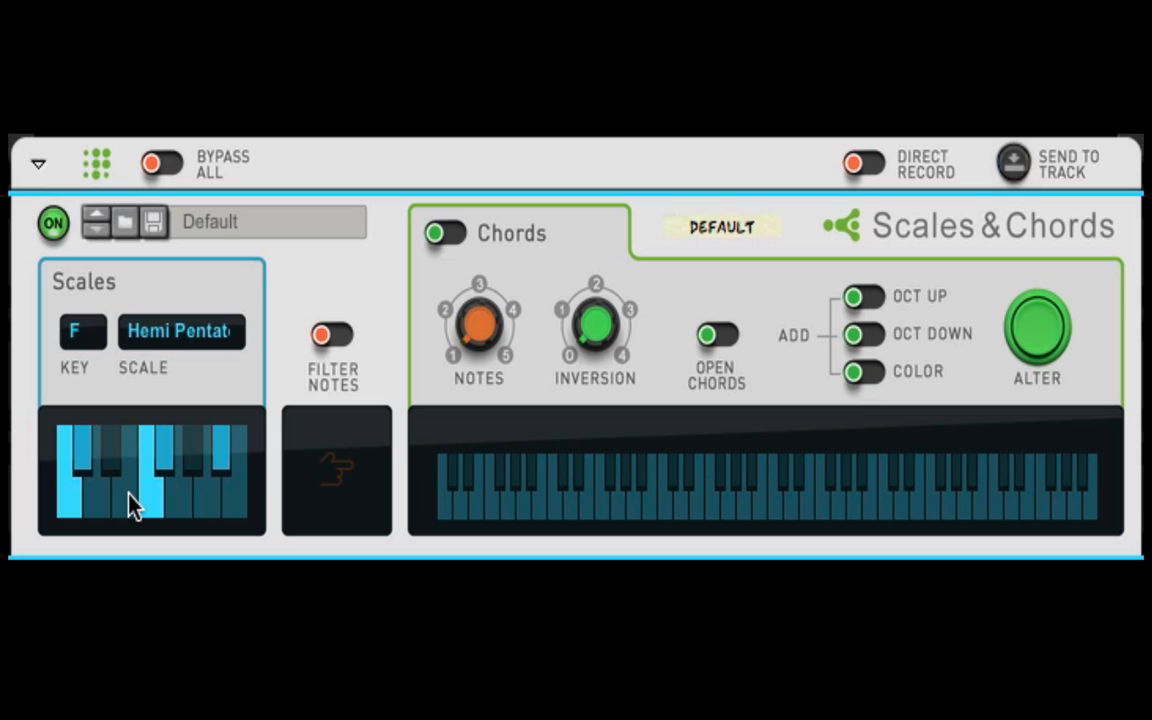
# - Enable Filter Notes for the scale, toggling it off and on again for comparison
pyautogui.click(184, 338)
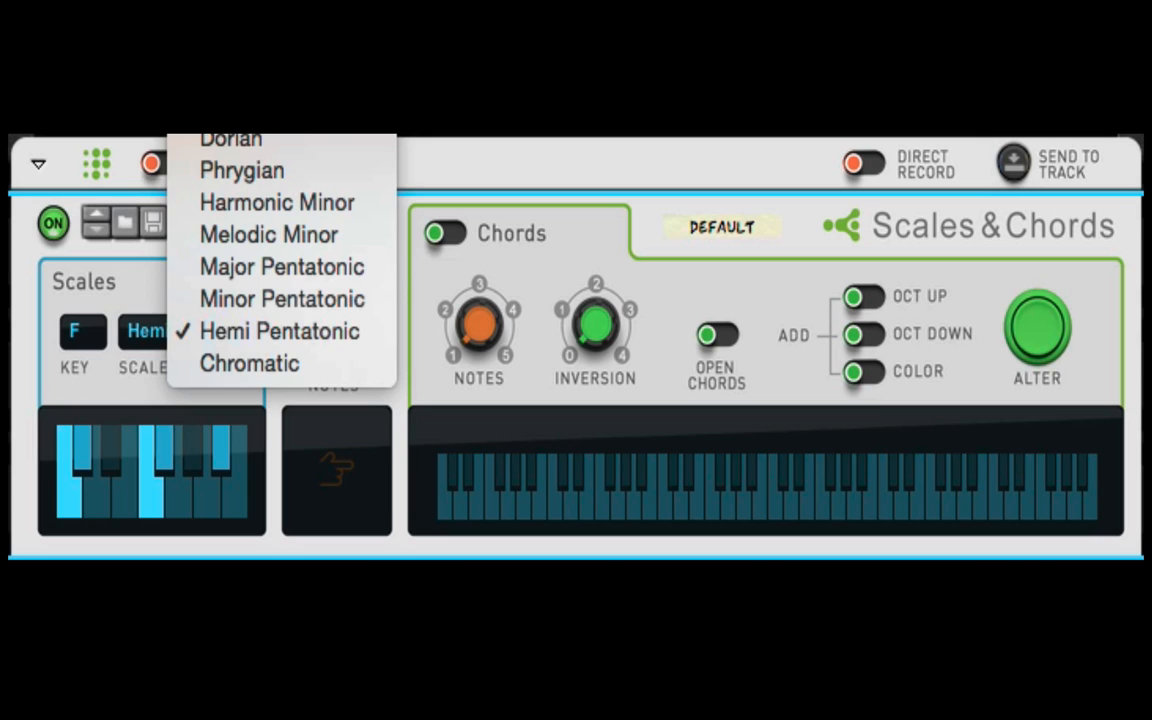
pyautogui.click(365, 484)
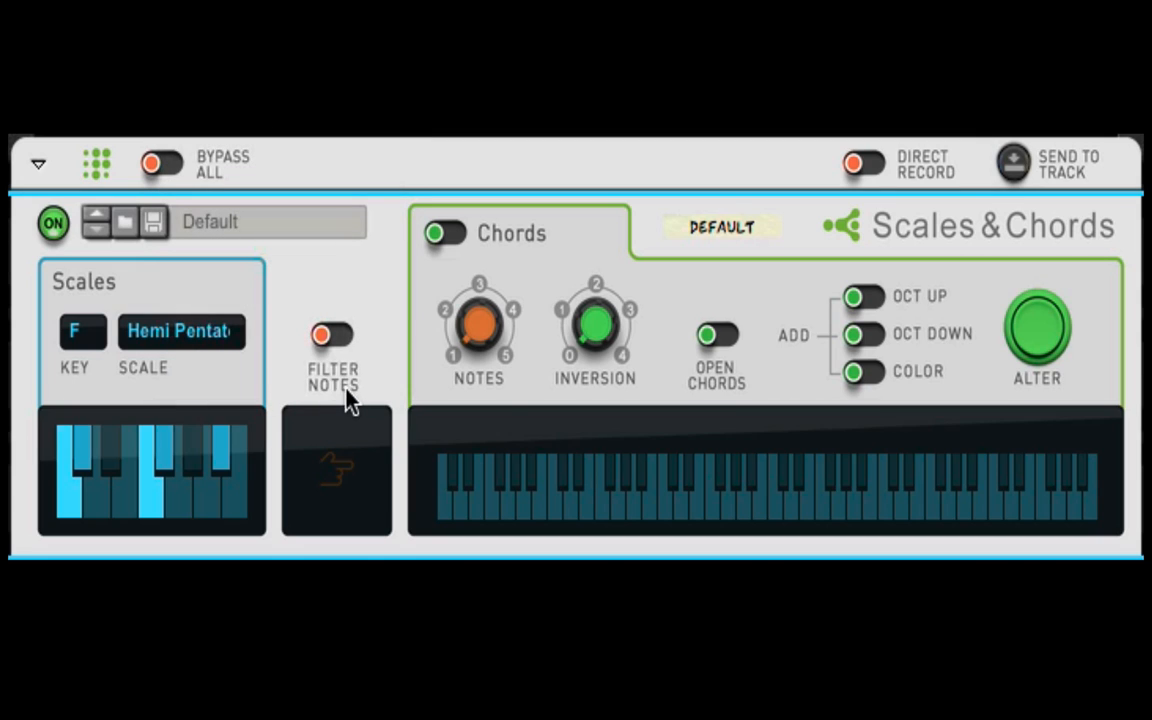
pyautogui.click(332, 335)
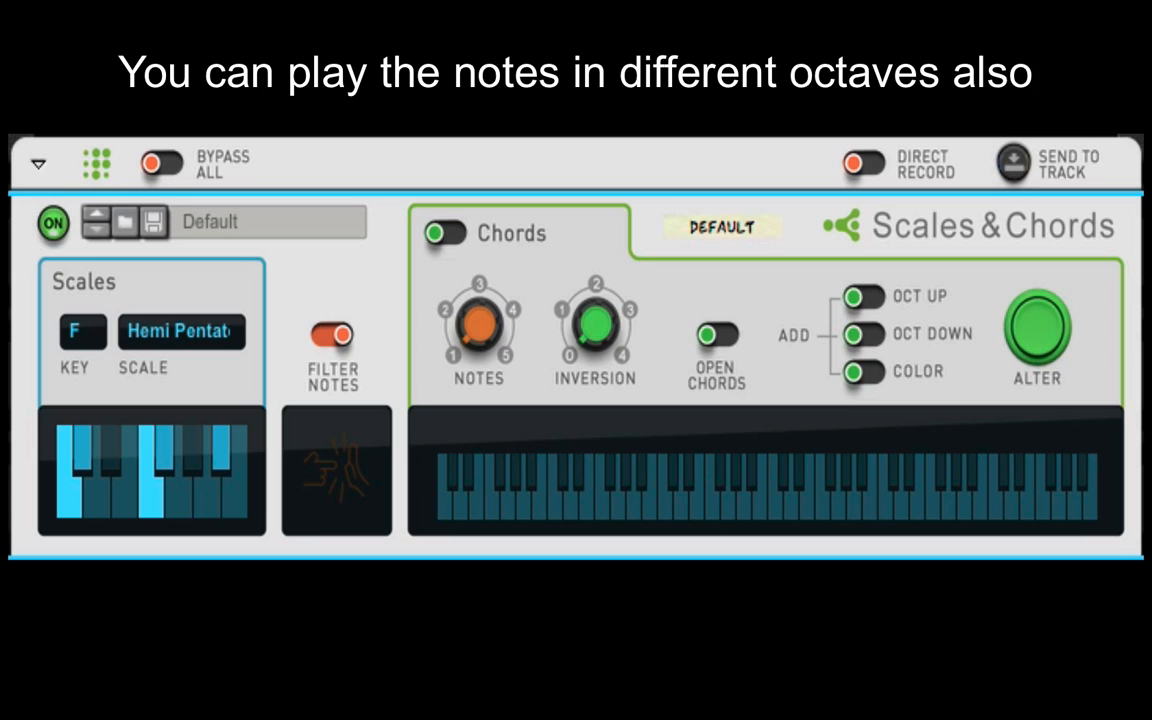
pyautogui.click(344, 337)
pyautogui.click(333, 336)
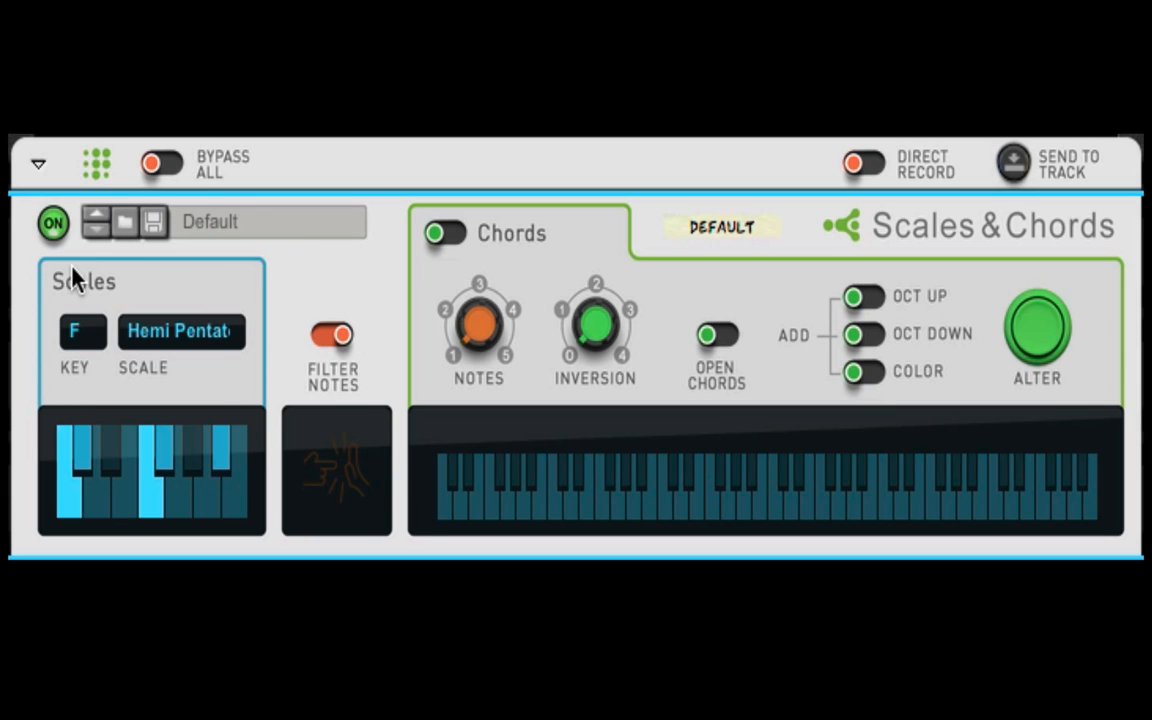
# - Switch the scale to Custom and edit its notes to C, Eb, G, Bb and B
pyautogui.click(163, 345)
pyautogui.click(212, 8)
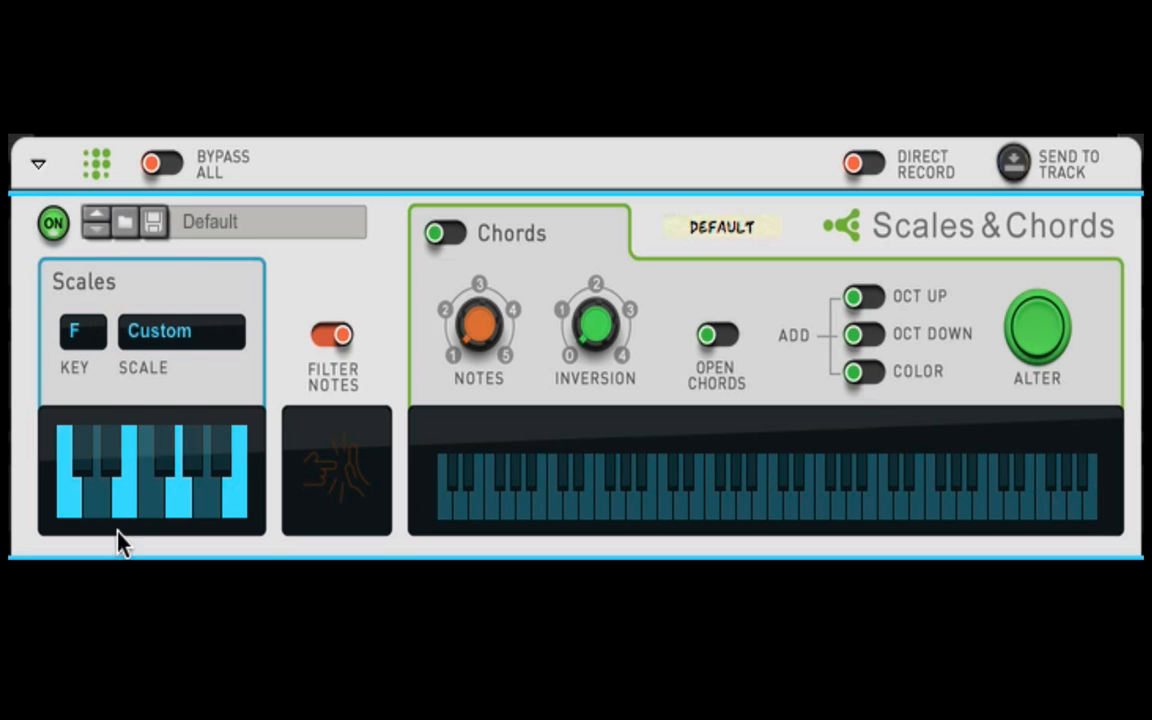
pyautogui.click(134, 506)
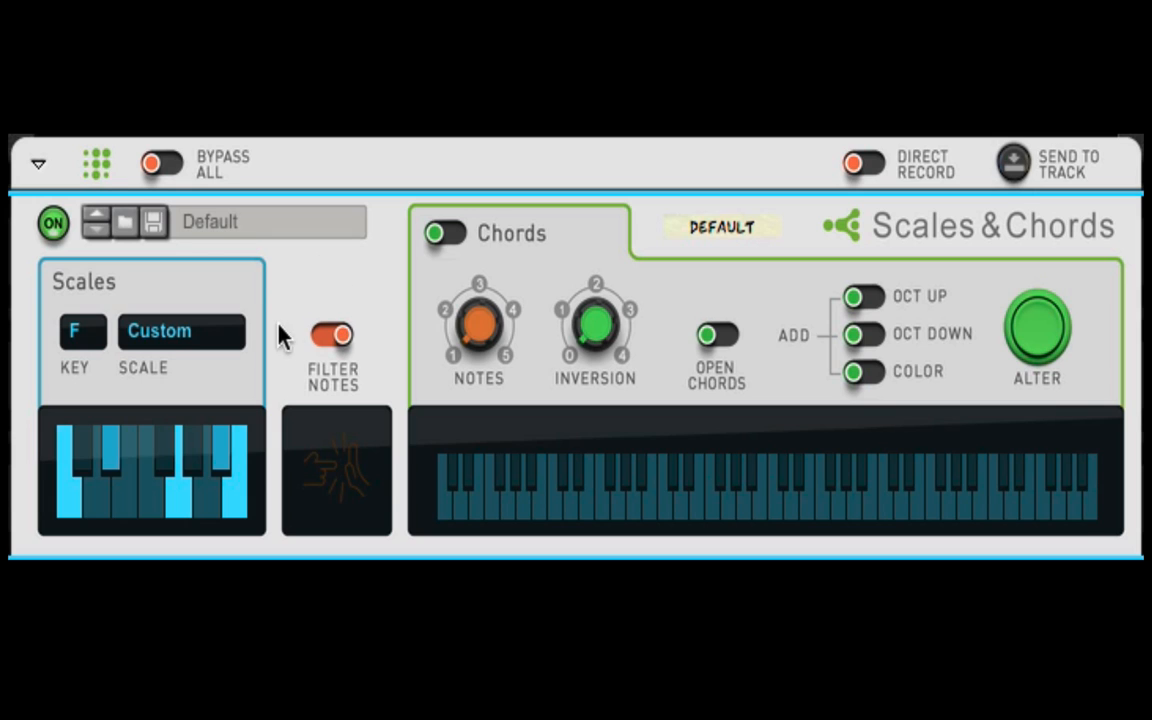
# - Set the scale to Major and the key to C
pyautogui.click(190, 334)
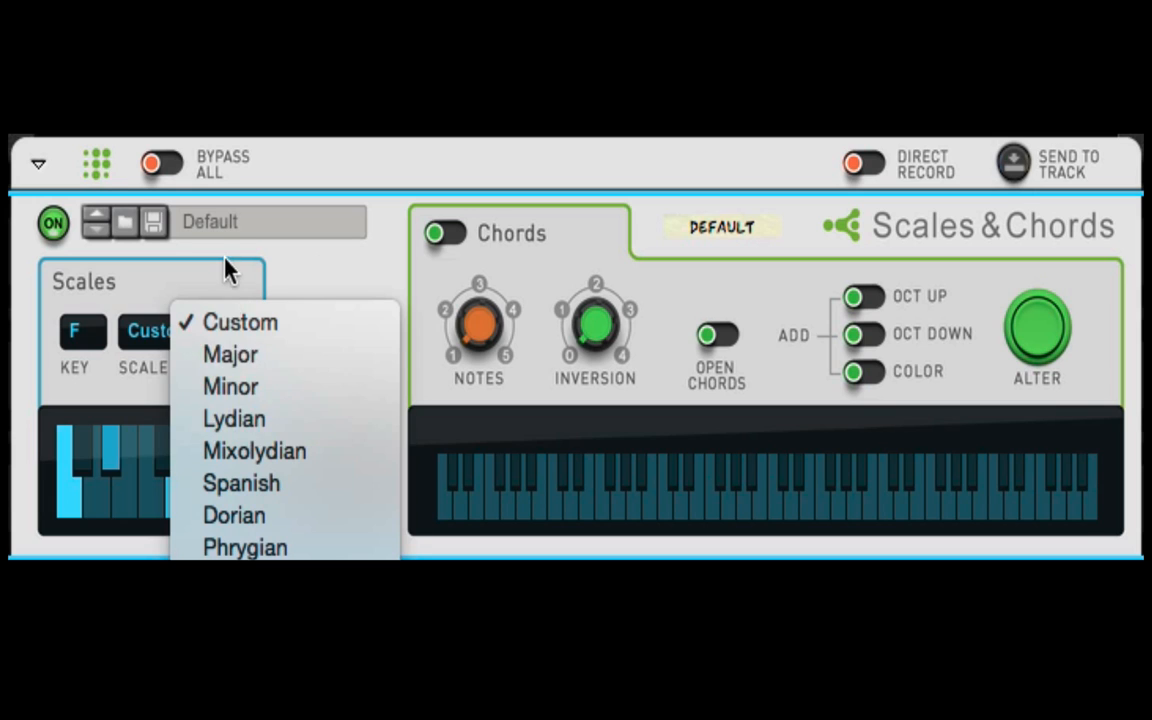
pyautogui.click(231, 355)
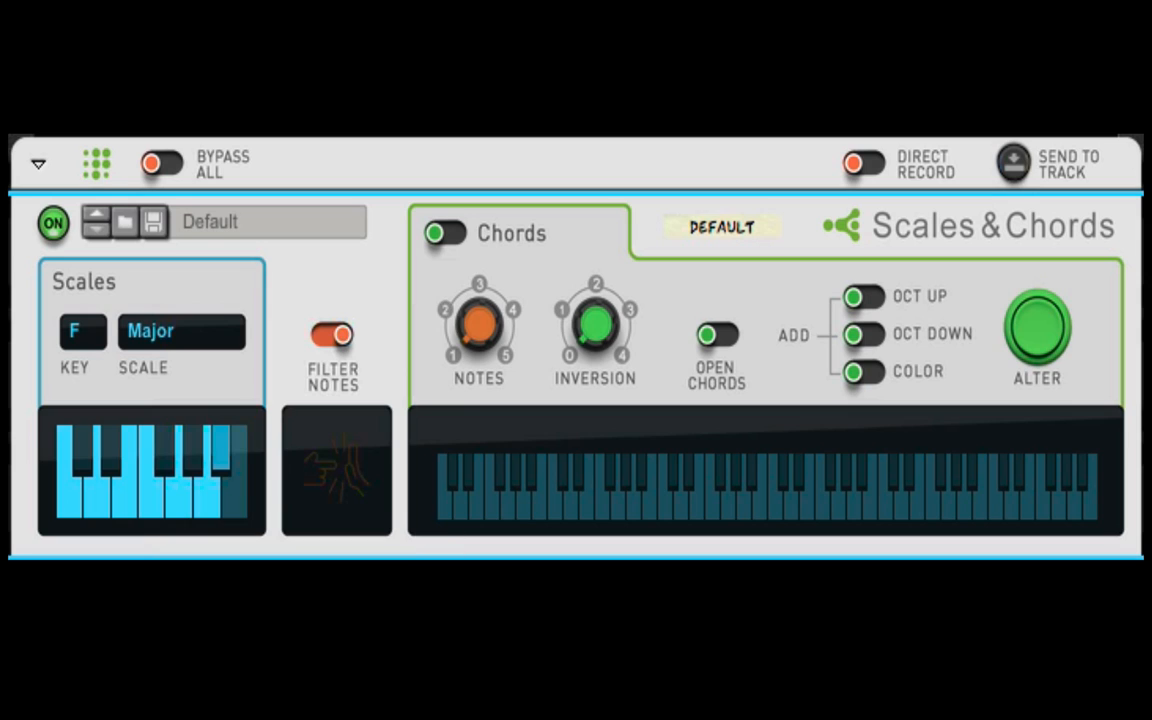
pyautogui.click(75, 336)
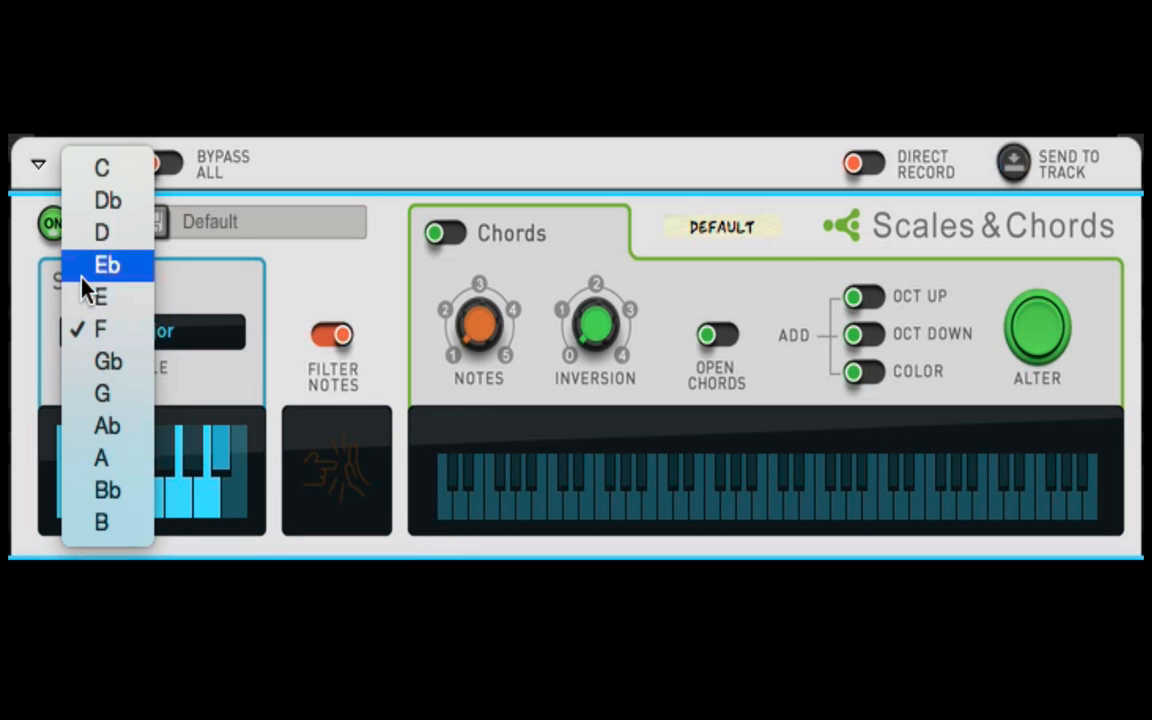
pyautogui.click(100, 168)
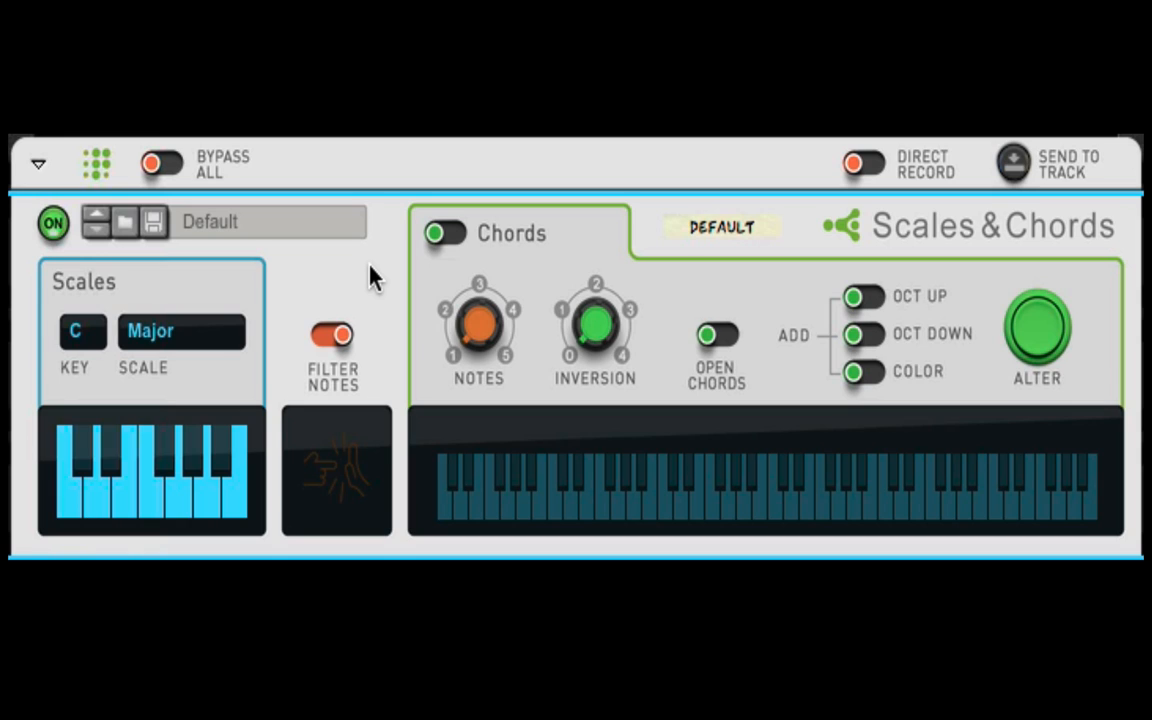
# - Enable Chords, try four-note chords, and set the number of notes to 3
pyautogui.click(457, 238)
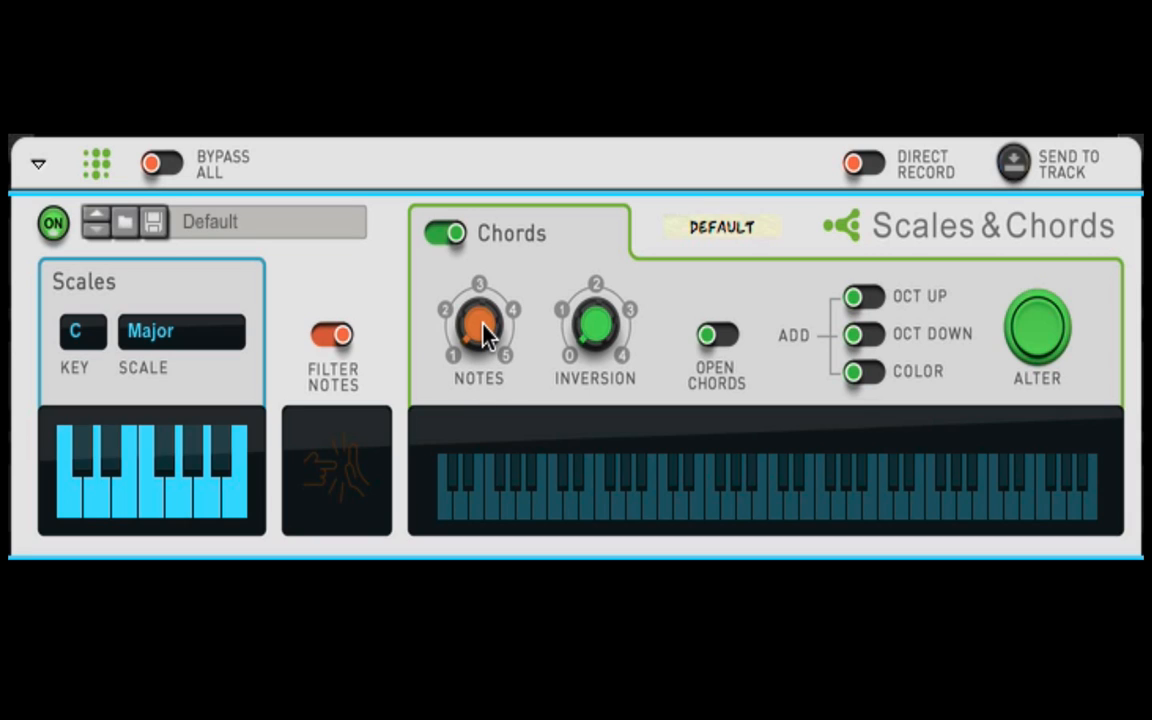
pyautogui.moveTo(473, 327); pyautogui.dragTo(459, 290)
pyautogui.moveTo(472, 322)
pyautogui.moveTo(474, 325); pyautogui.dragTo(471, 301)
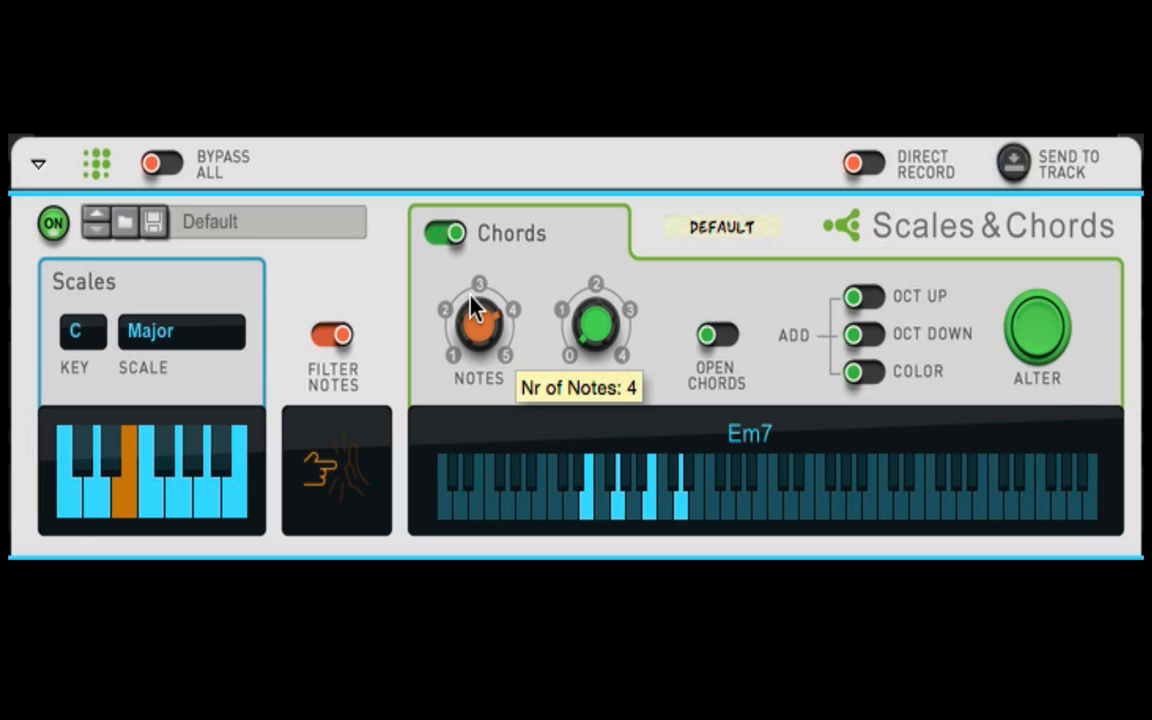
pyautogui.moveTo(481, 330)
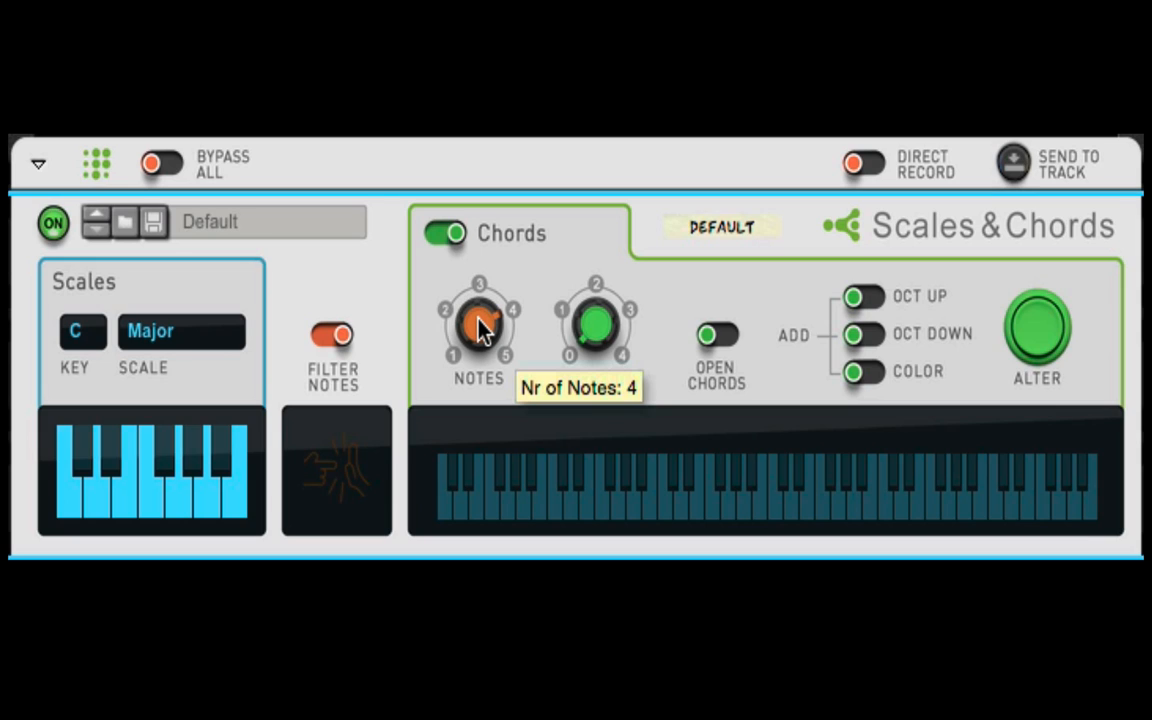
pyautogui.moveTo(481, 330); pyautogui.dragTo(474, 350)
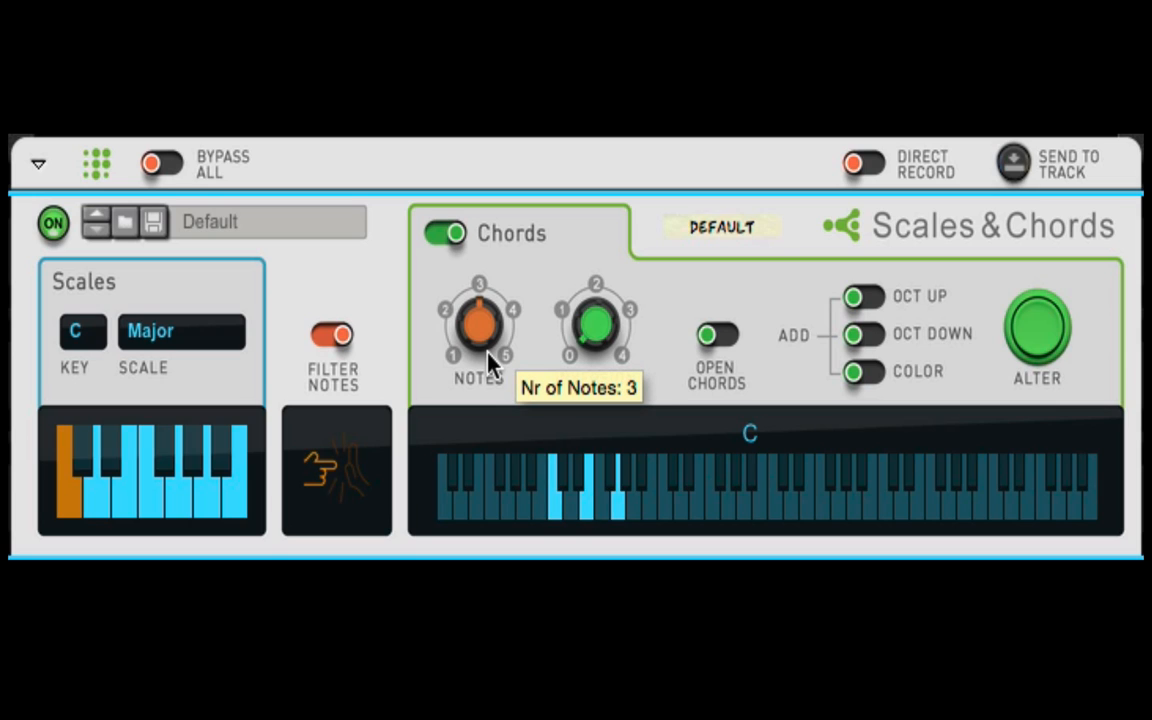
# - Compare the chord inversions 0, 1 and 2, and leave Inversion at 2
pyautogui.moveTo(592, 327)
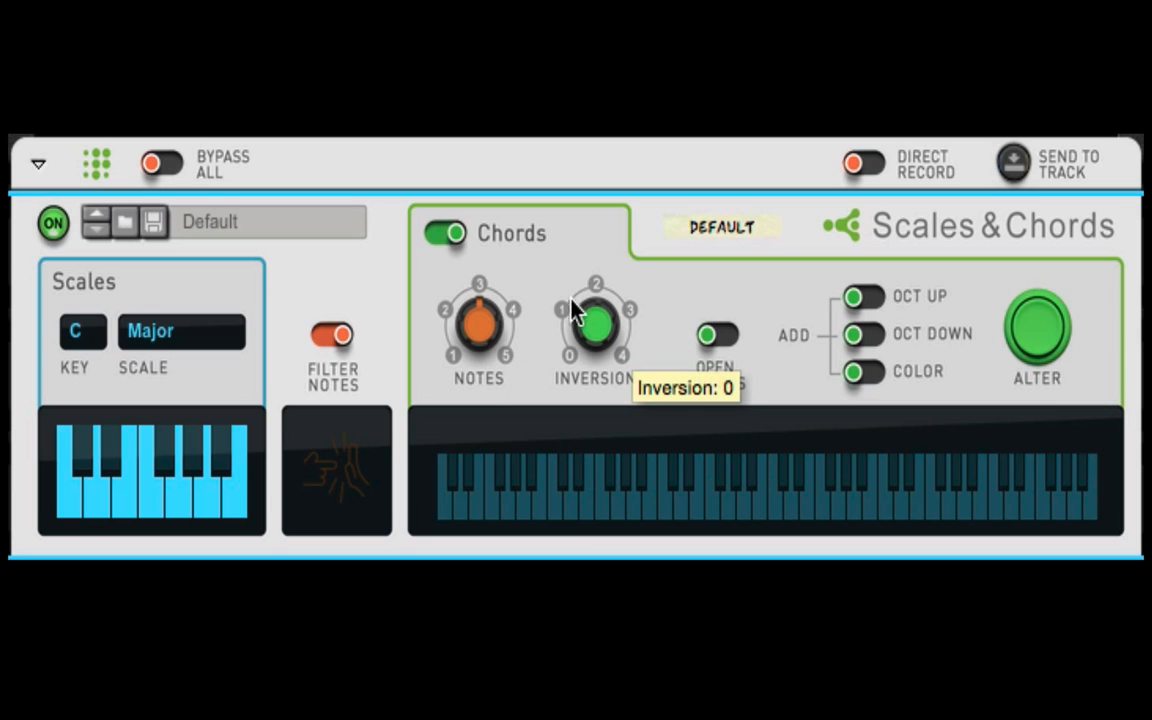
pyautogui.moveTo(573, 310); pyautogui.dragTo(566, 292)
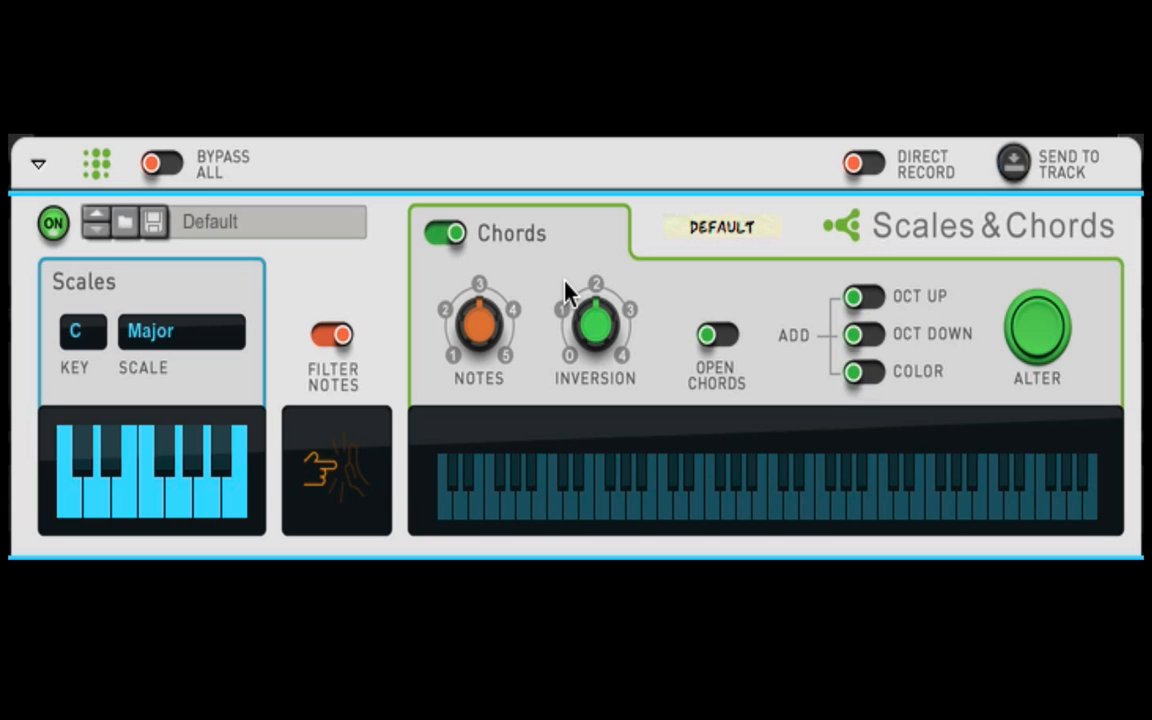
pyautogui.moveTo(591, 337); pyautogui.dragTo(591, 427)
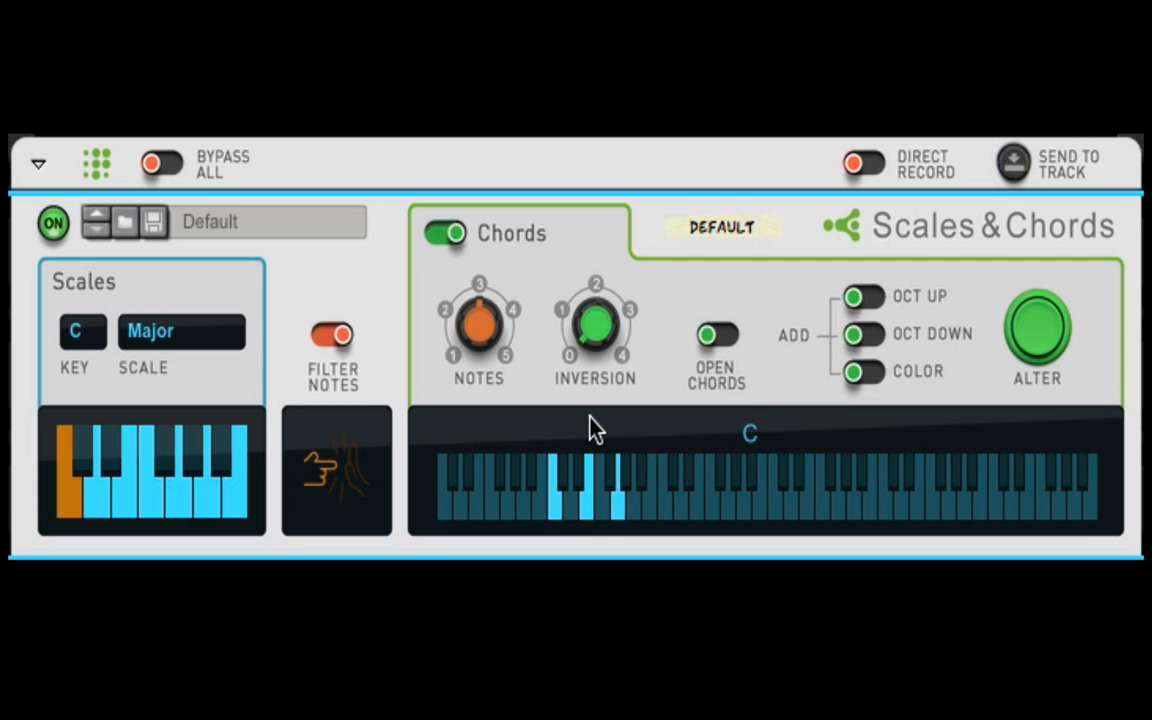
pyautogui.moveTo(591, 337); pyautogui.dragTo(591, 321)
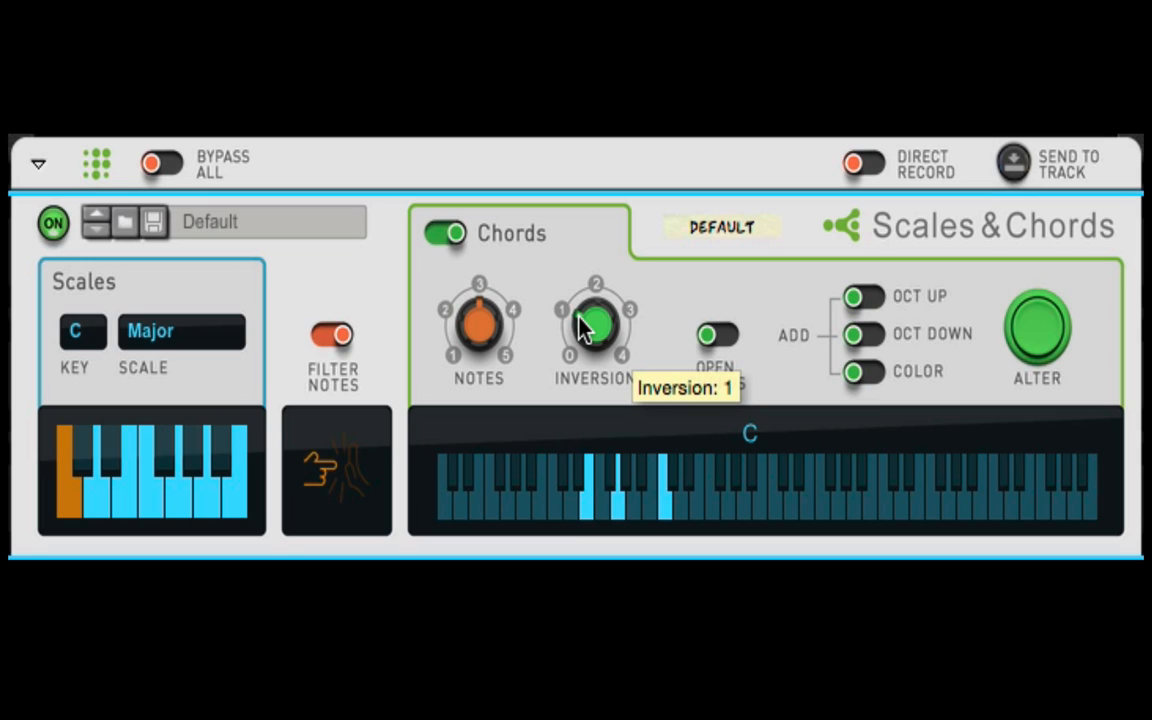
pyautogui.moveTo(579, 313)
pyautogui.mouseDown()
pyautogui.moveTo(589, 319)
pyautogui.moveTo(599, 303)
pyautogui.mouseUp()
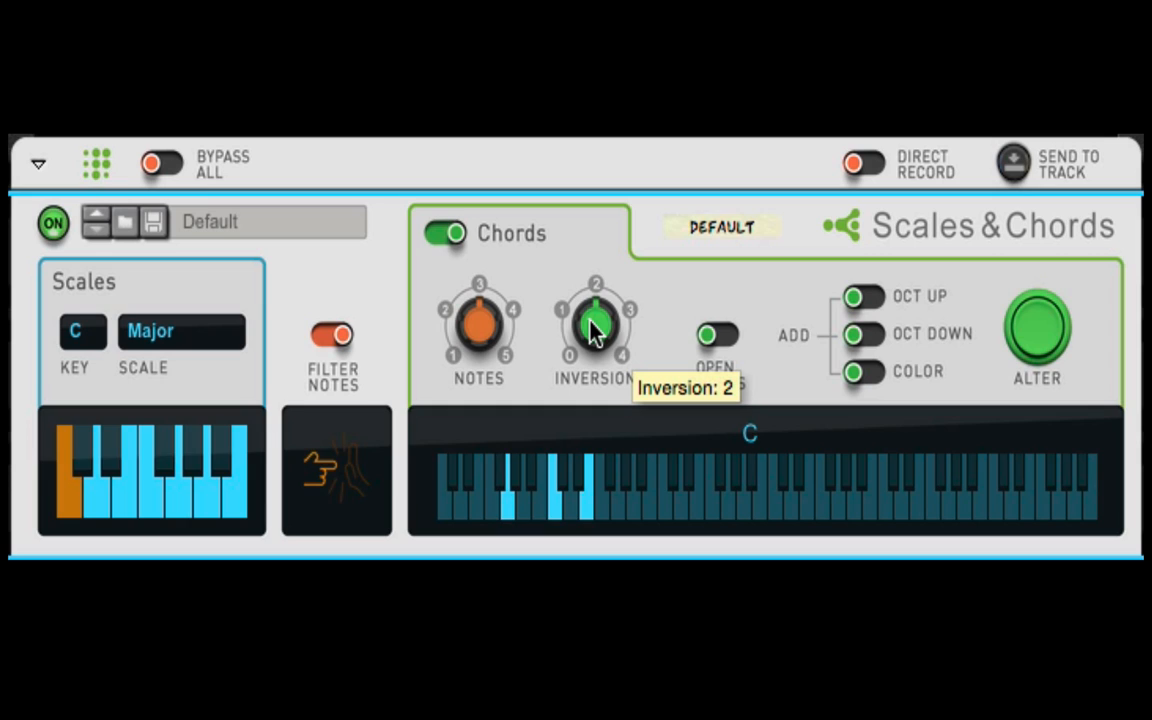
# - Try Inversion 3 on the three-note chords and bring the inversion down to 1
pyautogui.moveTo(592, 330); pyautogui.dragTo(596, 321)
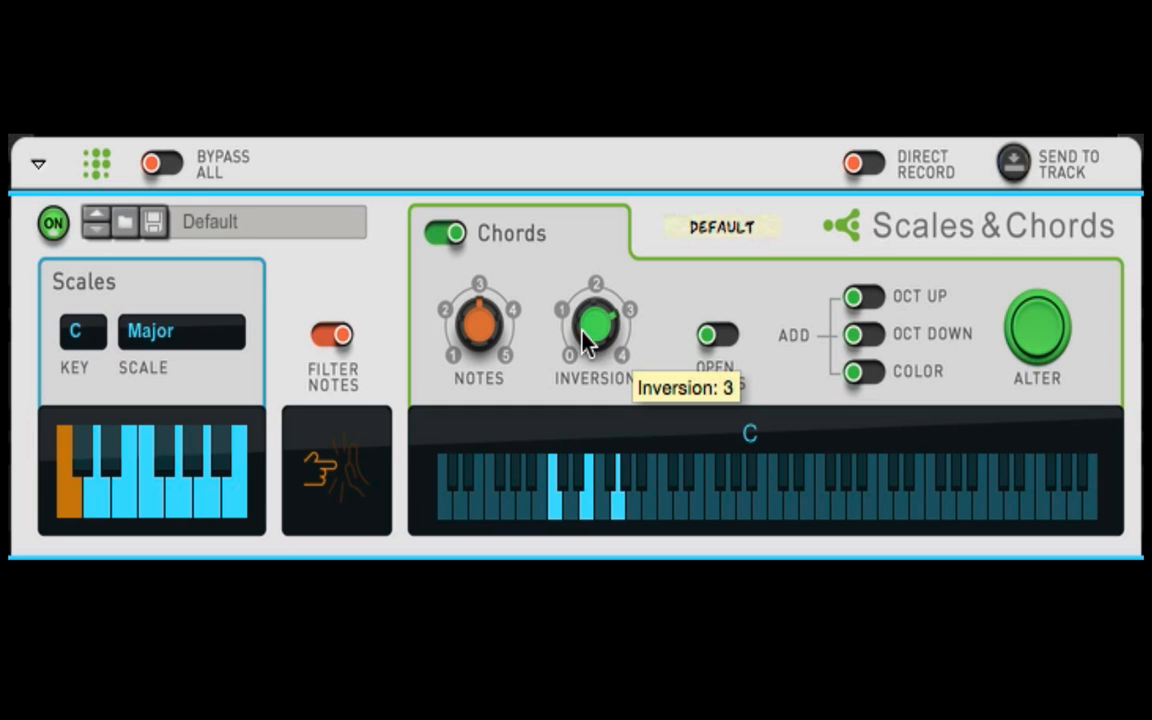
pyautogui.moveTo(607, 355); pyautogui.dragTo(607, 378)
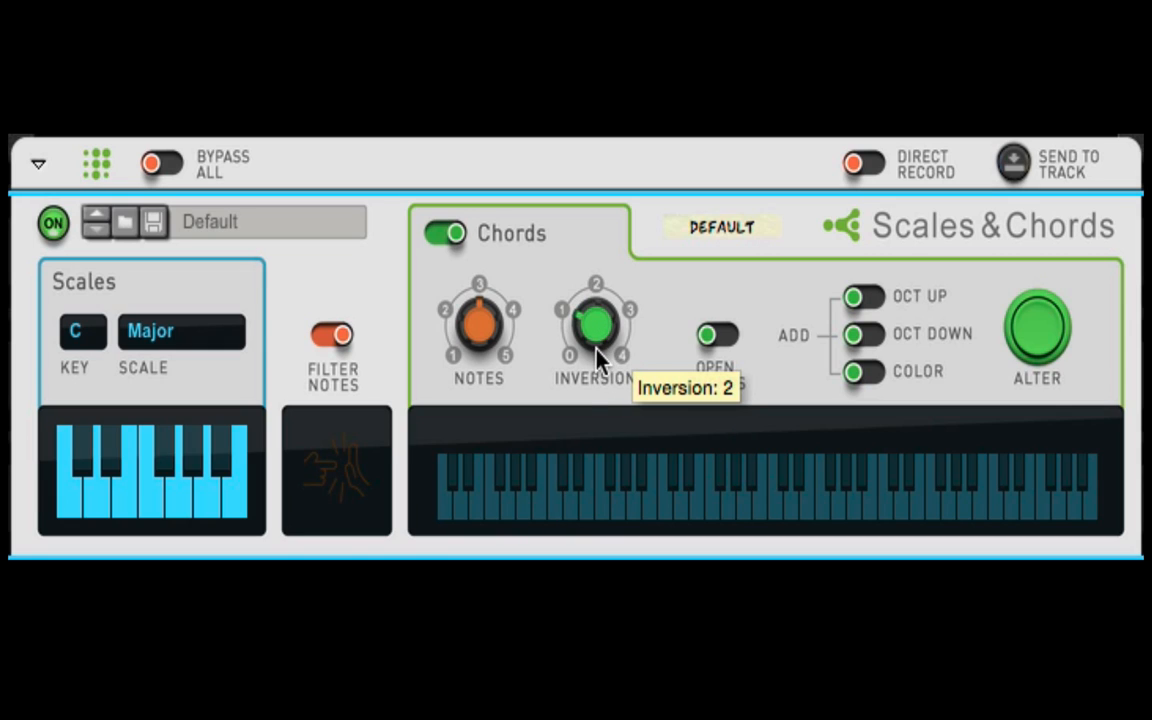
pyautogui.moveTo(597, 355); pyautogui.dragTo(591, 371)
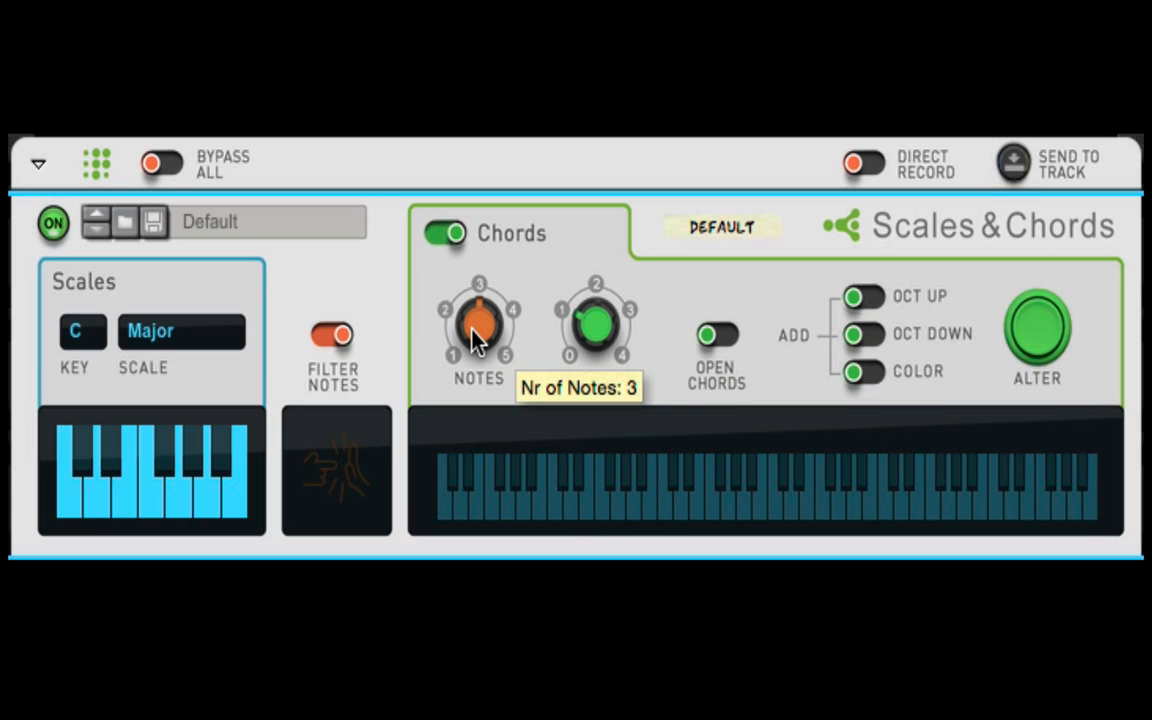
# - Compare inversions of four-note chords up to Inversion 3, and set the number of notes to 5 with Inversion 2
pyautogui.moveTo(474, 329); pyautogui.dragTo(464, 301)
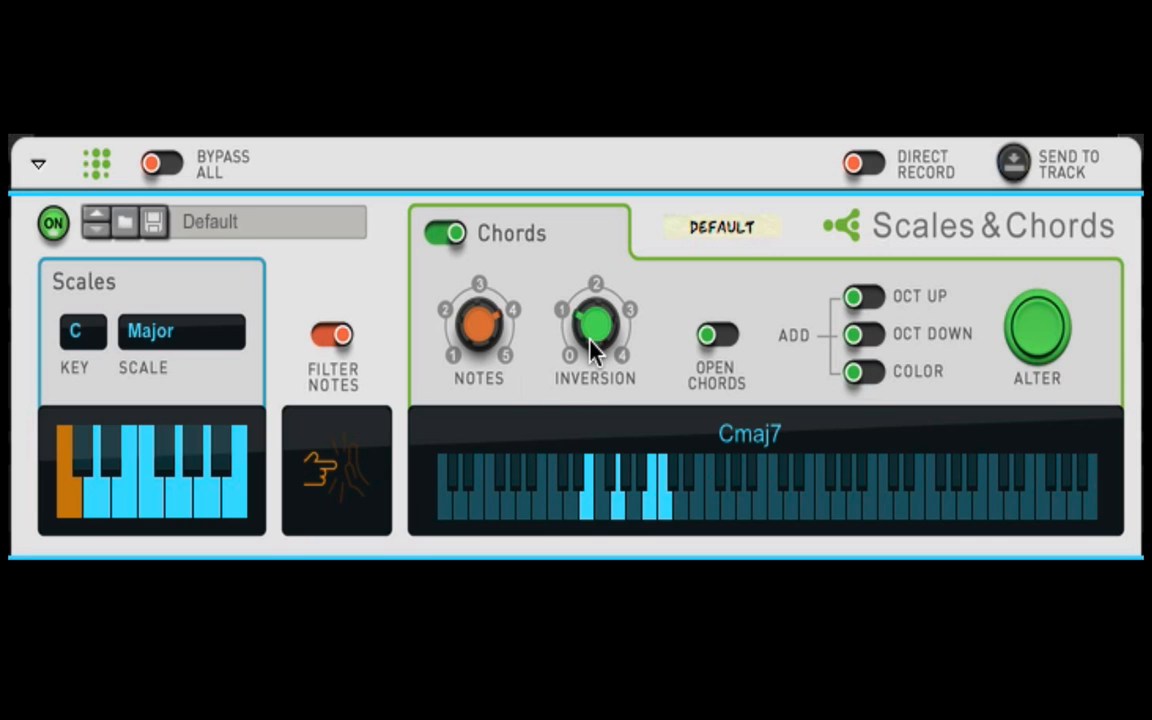
pyautogui.moveTo(599, 329); pyautogui.dragTo(603, 400)
pyautogui.moveTo(592, 345); pyautogui.dragTo(588, 308)
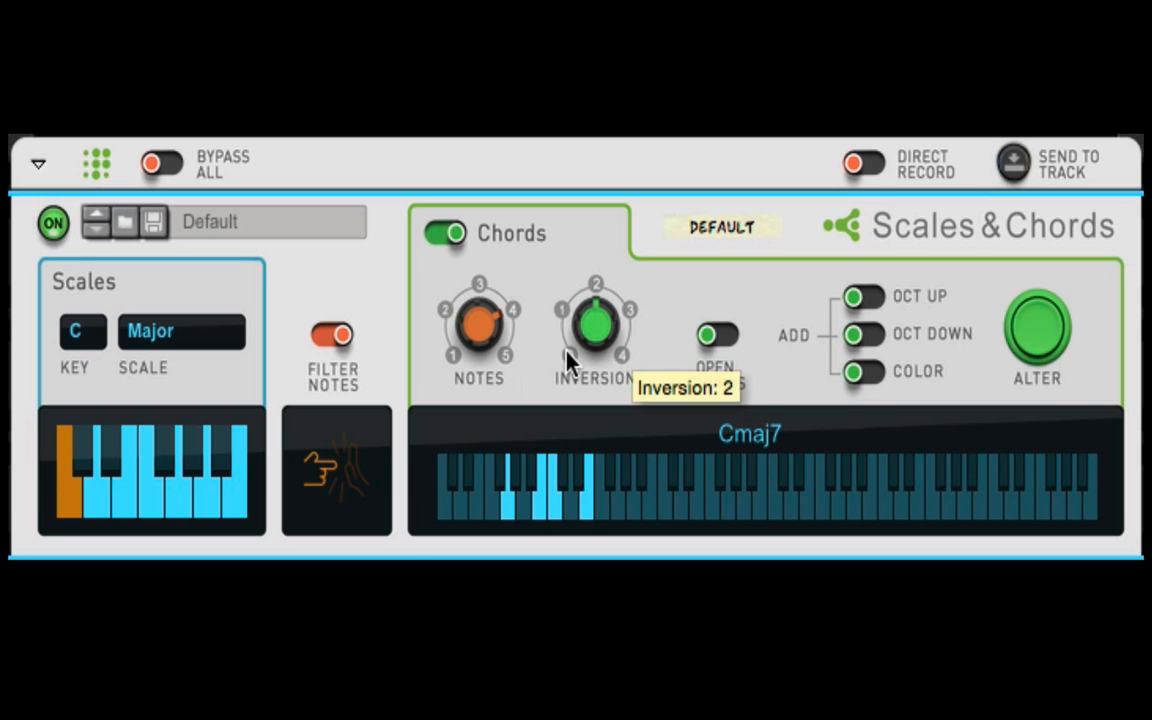
pyautogui.moveTo(592, 352)
pyautogui.mouseDown()
pyautogui.moveTo(581, 314)
pyautogui.moveTo(571, 329)
pyautogui.moveTo(582, 363)
pyautogui.mouseUp()
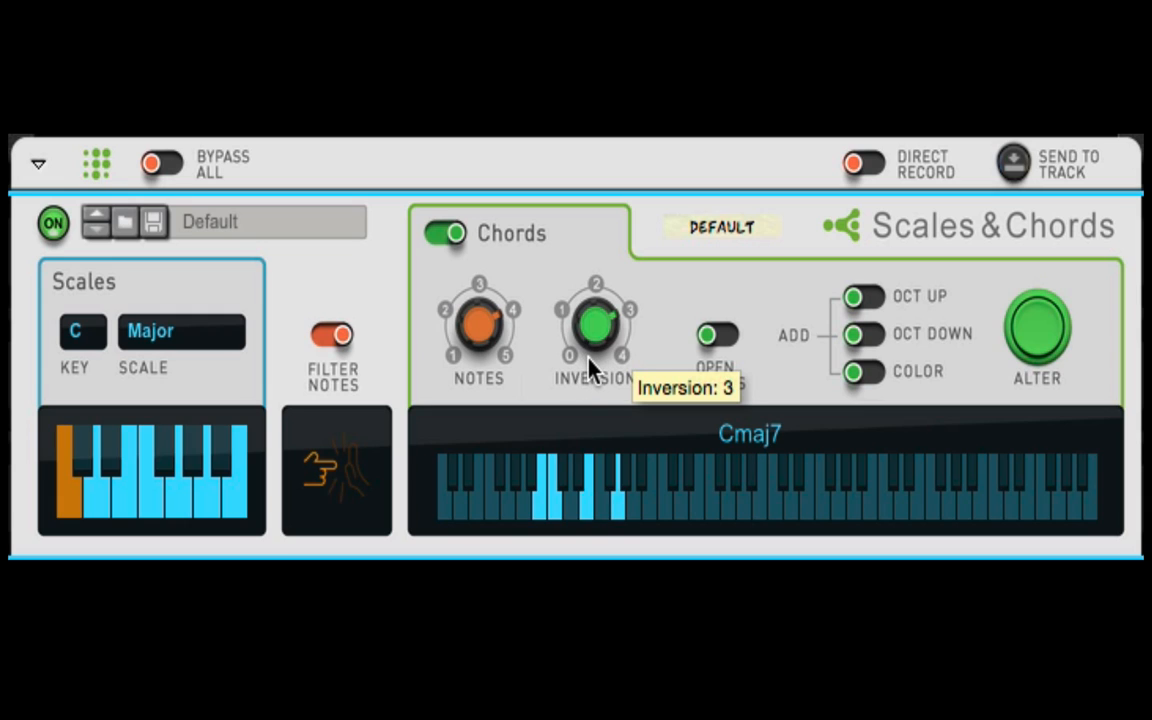
pyautogui.moveTo(482, 328); pyautogui.dragTo(596, 358)
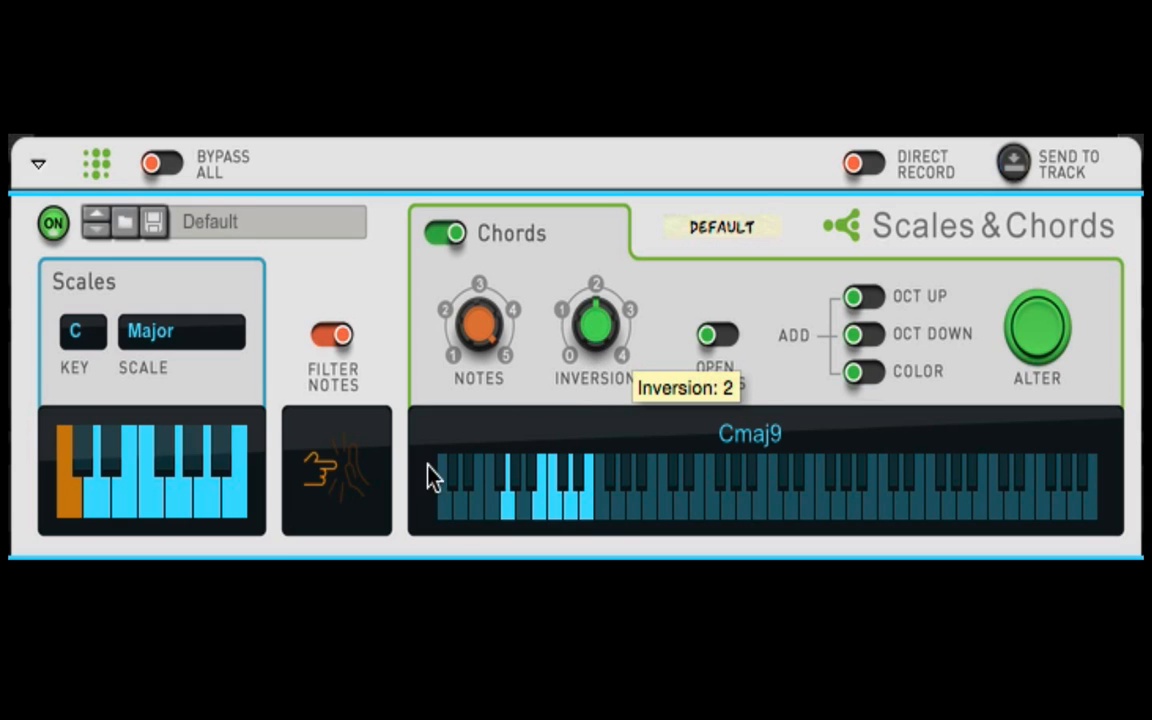
# - Switch the scale to Spanish and set the chord inversion to 1
pyautogui.click(165, 340)
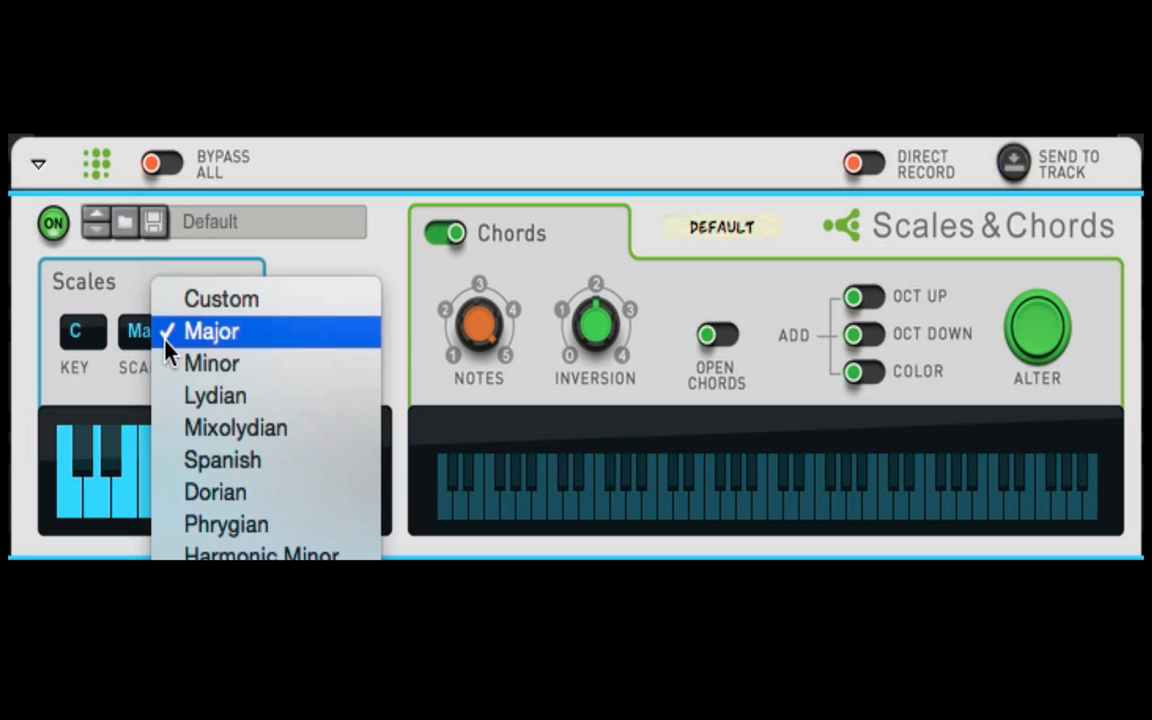
pyautogui.click(190, 460)
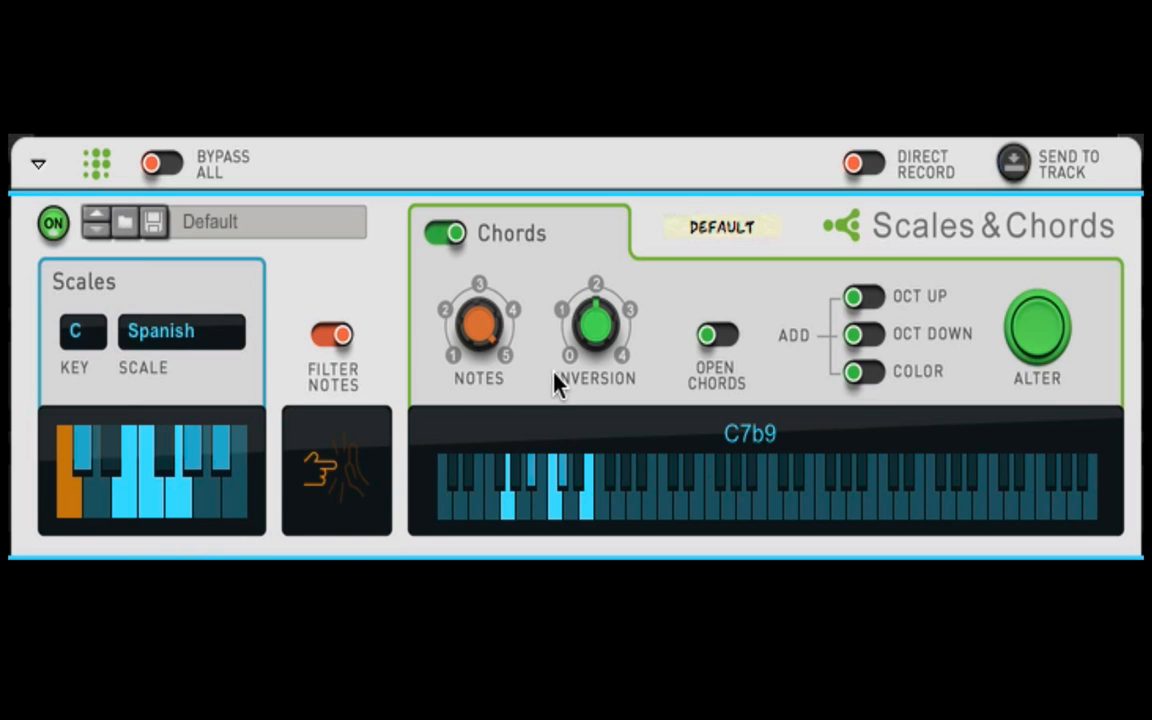
pyautogui.moveTo(592, 332); pyautogui.dragTo(586, 298)
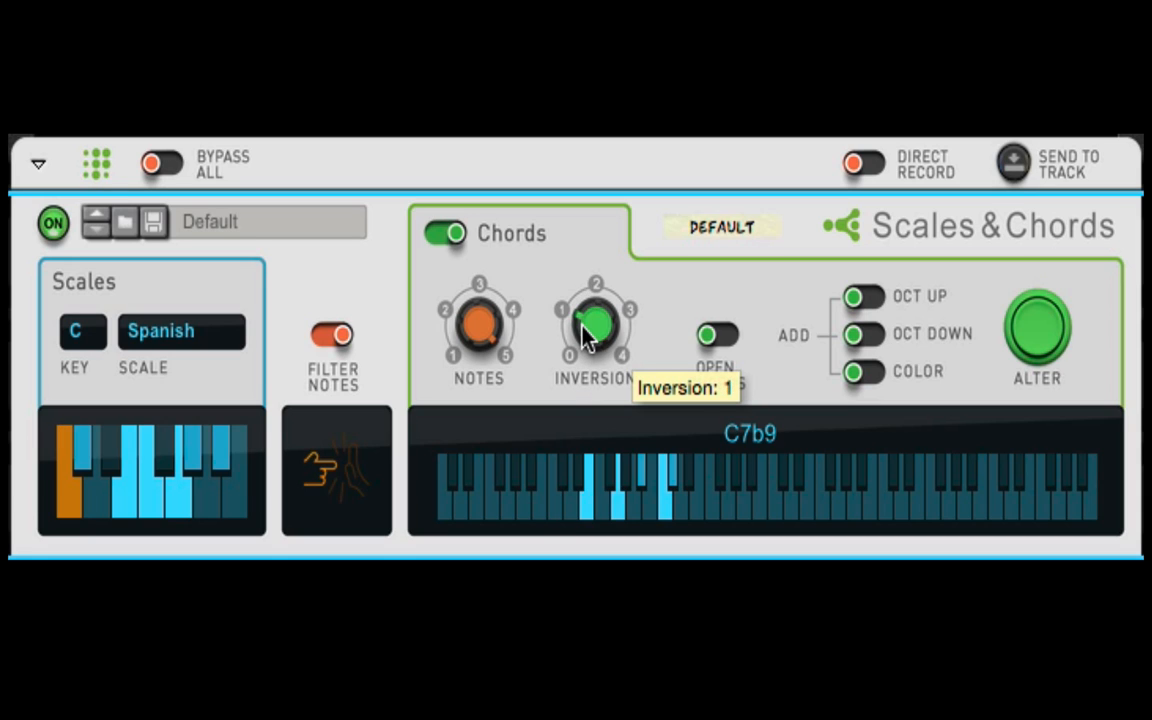
# - Set the number of notes to 2 and try the inversions up to 4, returning to Inversion 1
pyautogui.moveTo(468, 321); pyautogui.dragTo(497, 420)
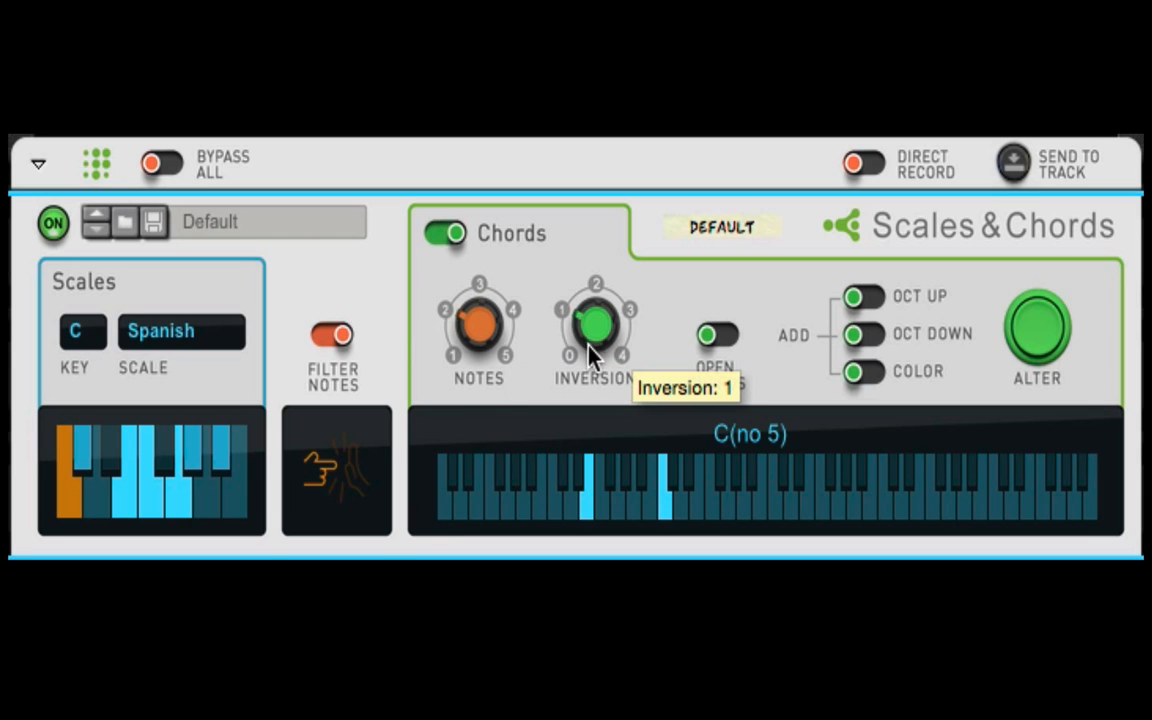
pyautogui.scroll(1, 591, 326)
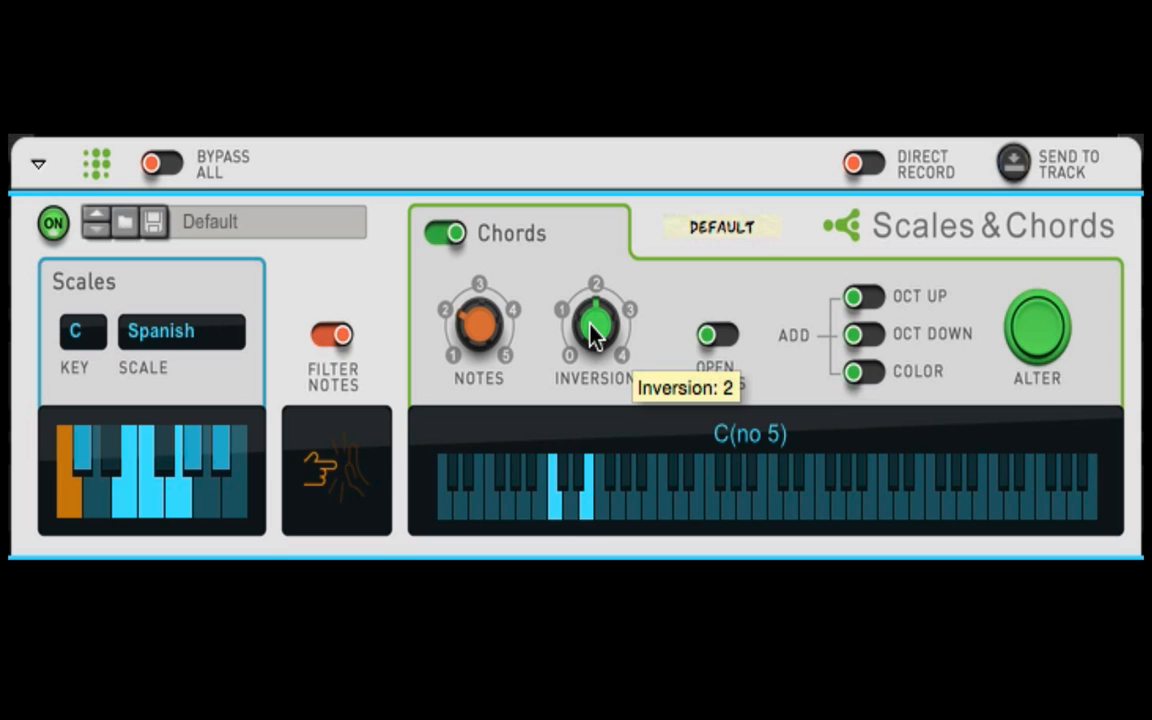
pyautogui.scroll(1, 589, 317)
pyautogui.scroll(1, 590, 325)
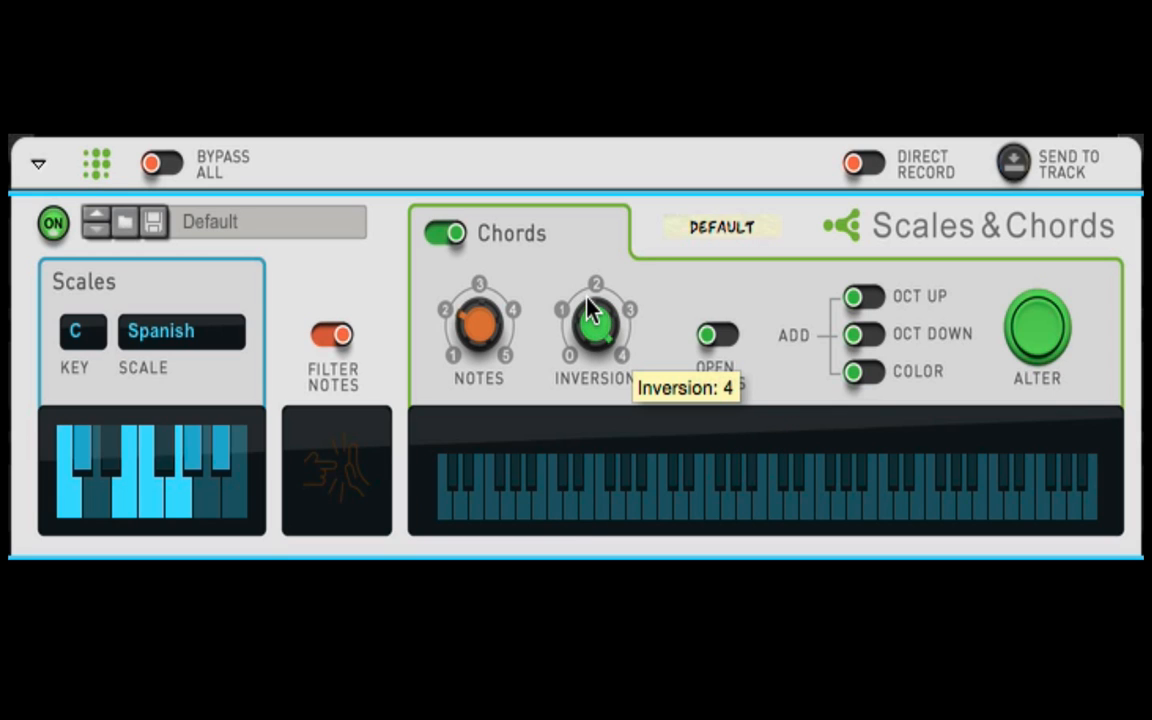
pyautogui.moveTo(593, 327); pyautogui.dragTo(584, 419)
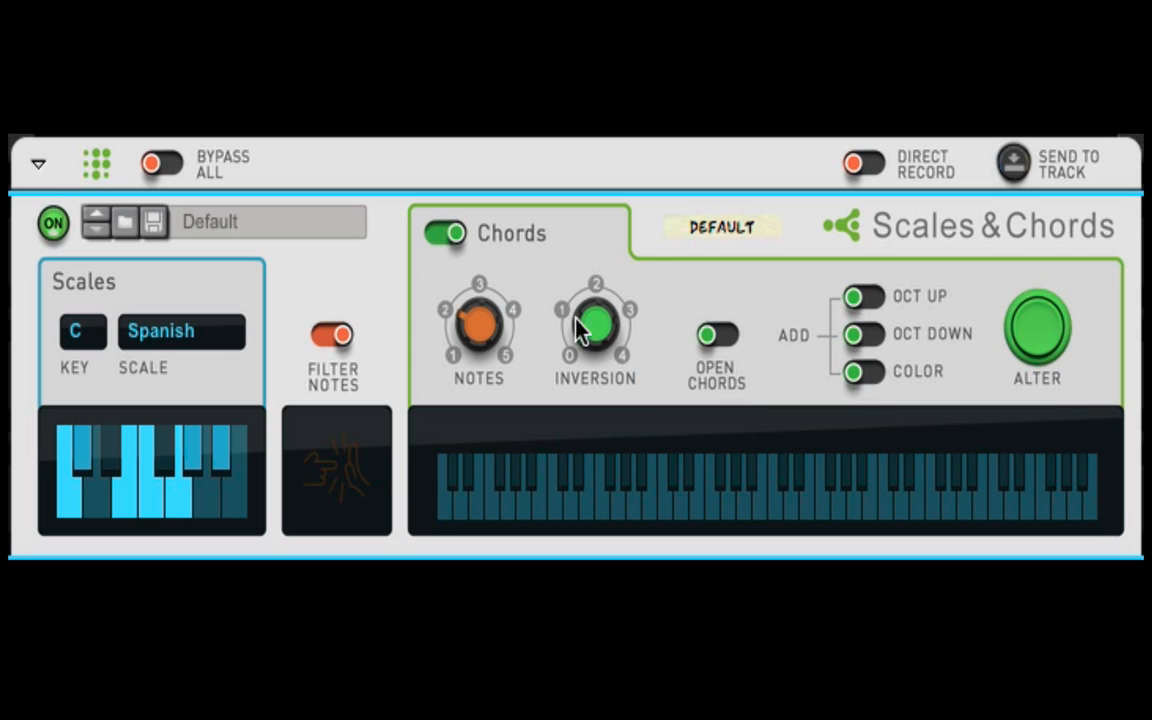
pyautogui.moveTo(597, 327); pyautogui.dragTo(576, 296)
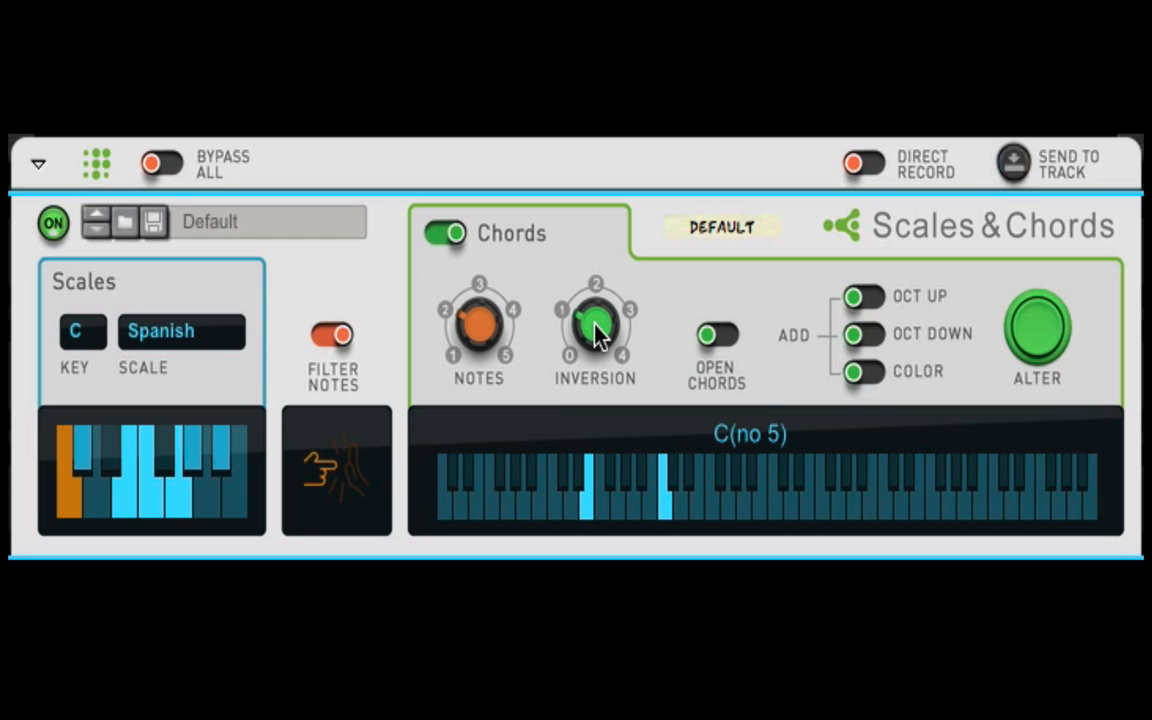
pyautogui.moveTo(597, 334)
pyautogui.moveTo(597, 334)
pyautogui.mouseDown()
pyautogui.moveTo(594, 314)
pyautogui.moveTo(581, 334)
pyautogui.mouseUp()
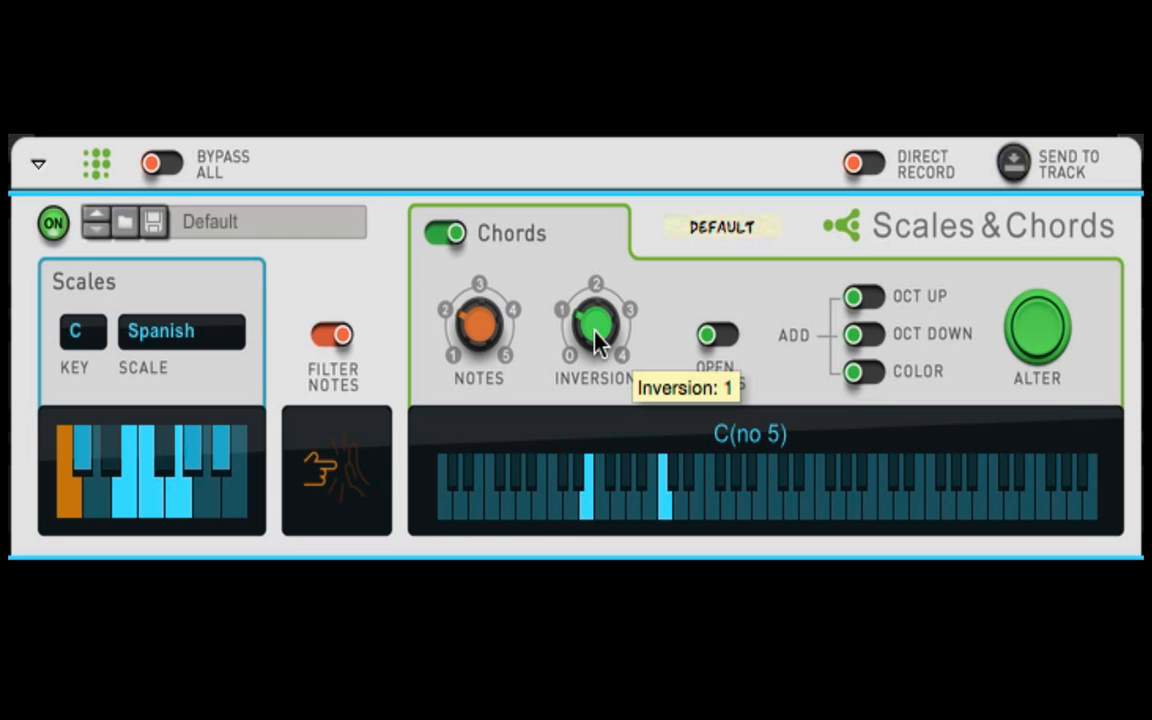
# - Set the chords to three notes in Inversion 0 and enable Open Chords
pyautogui.moveTo(490, 338); pyautogui.dragTo(489, 310)
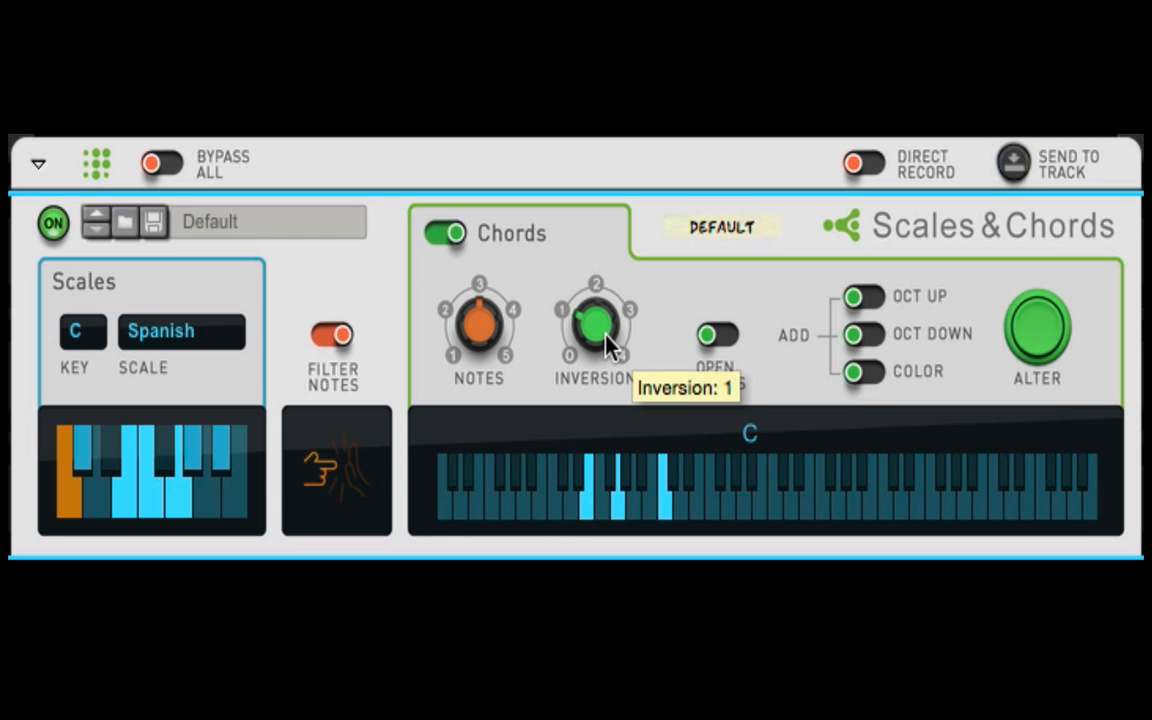
pyautogui.moveTo(596, 328); pyautogui.dragTo(581, 368)
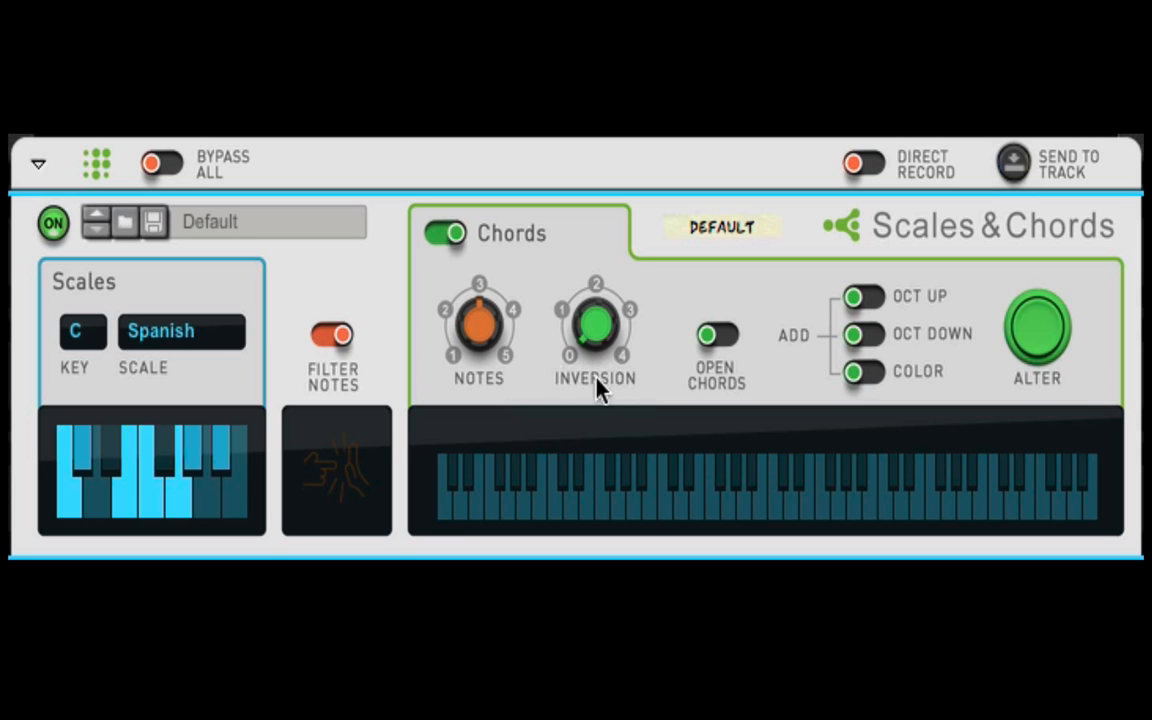
pyautogui.click(724, 342)
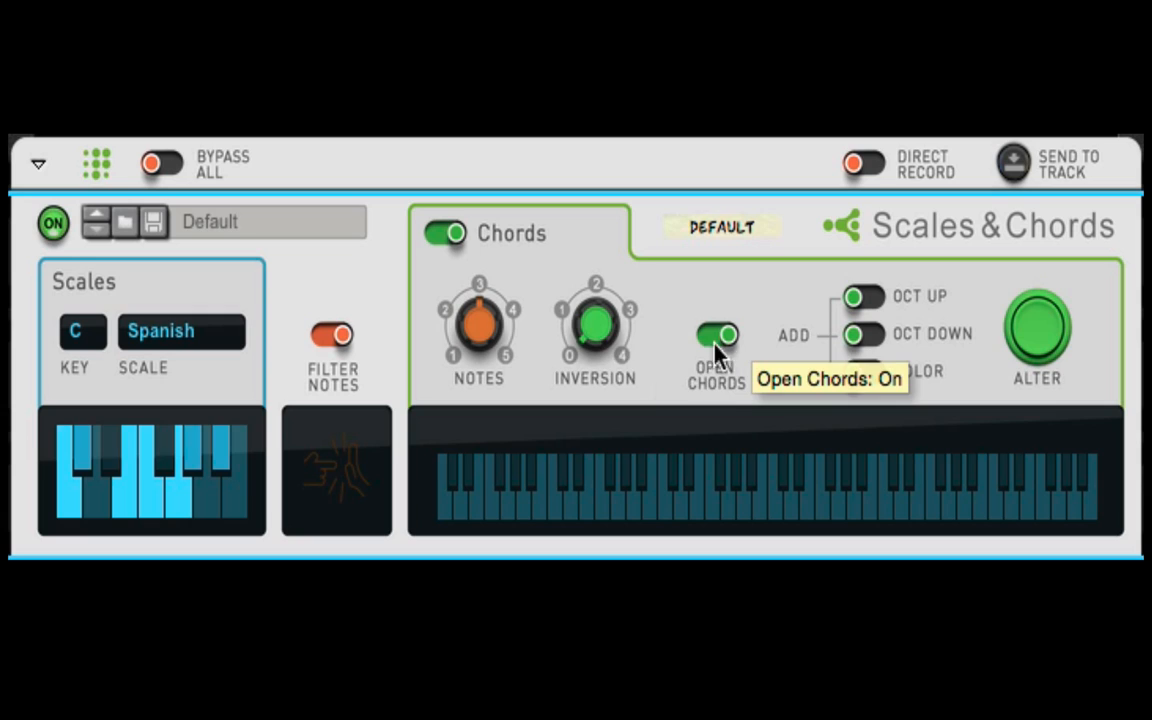
# - Set the number of notes to 2 and compare the chords with Open Chords on and off, leaving it off
pyautogui.moveTo(504, 321); pyautogui.dragTo(483, 347)
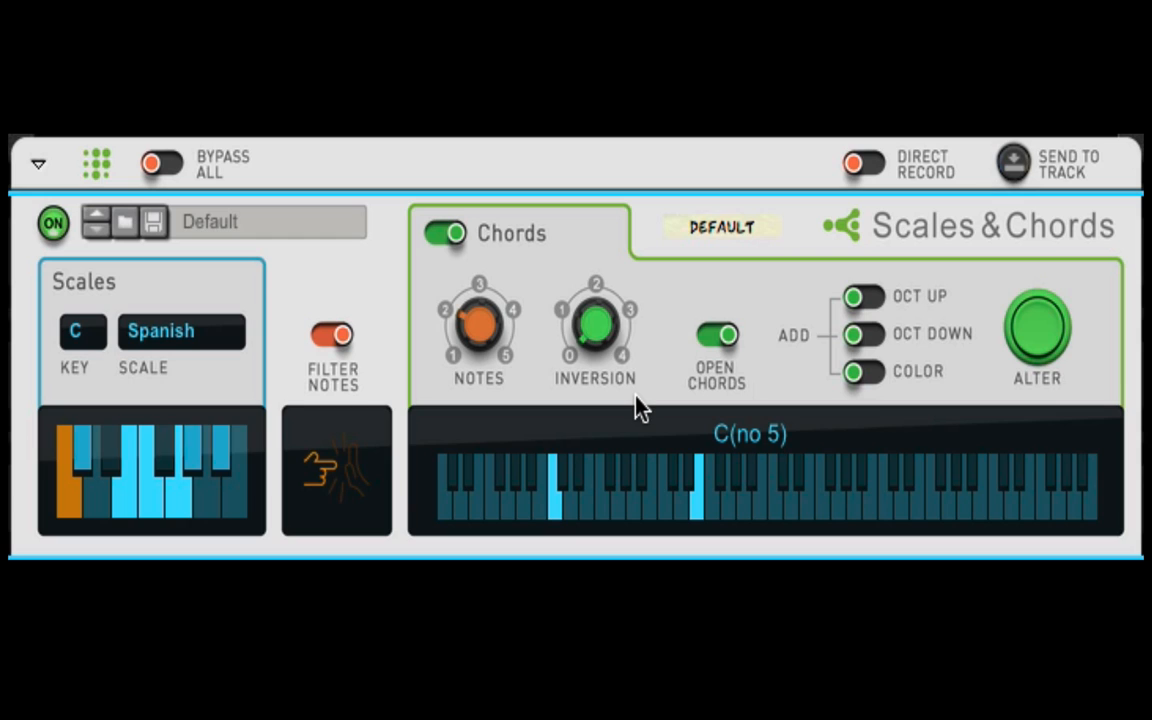
pyautogui.click(722, 342)
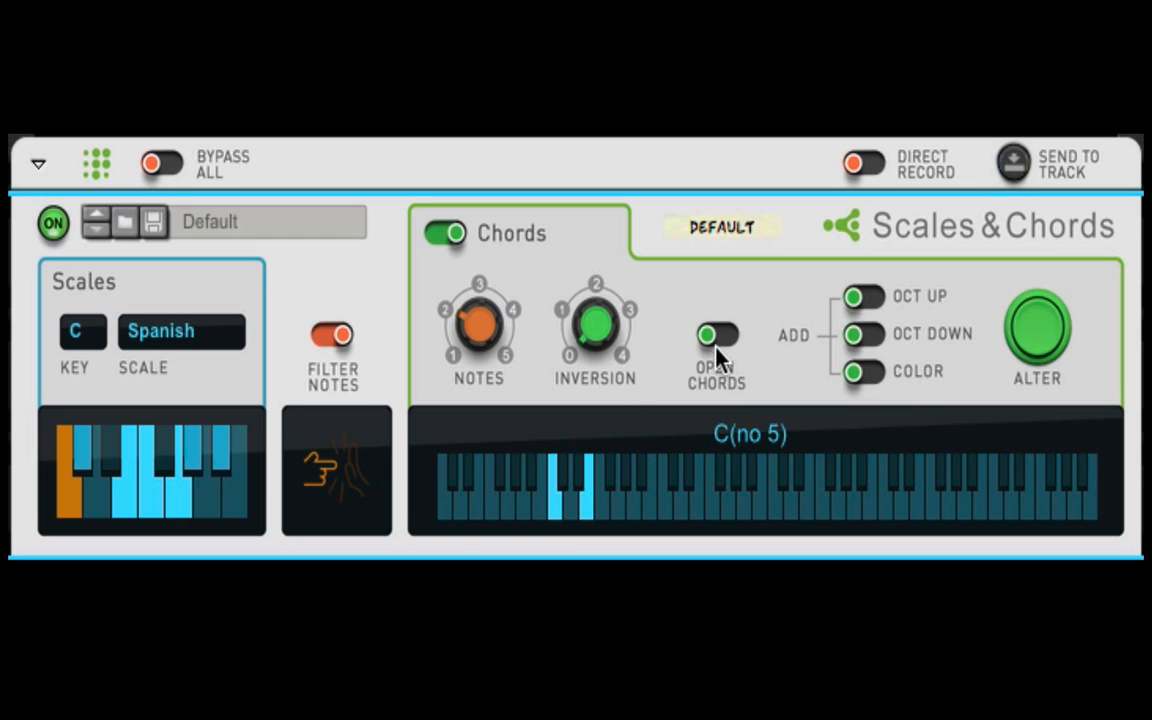
pyautogui.click(722, 338)
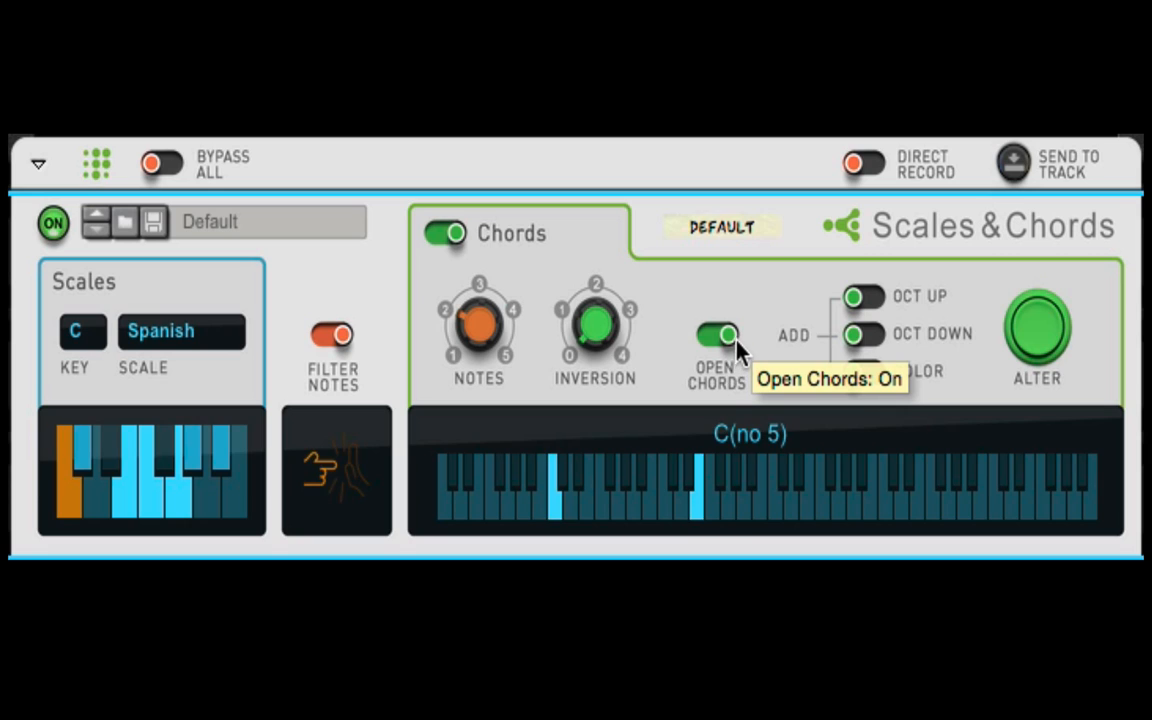
pyautogui.click(714, 336)
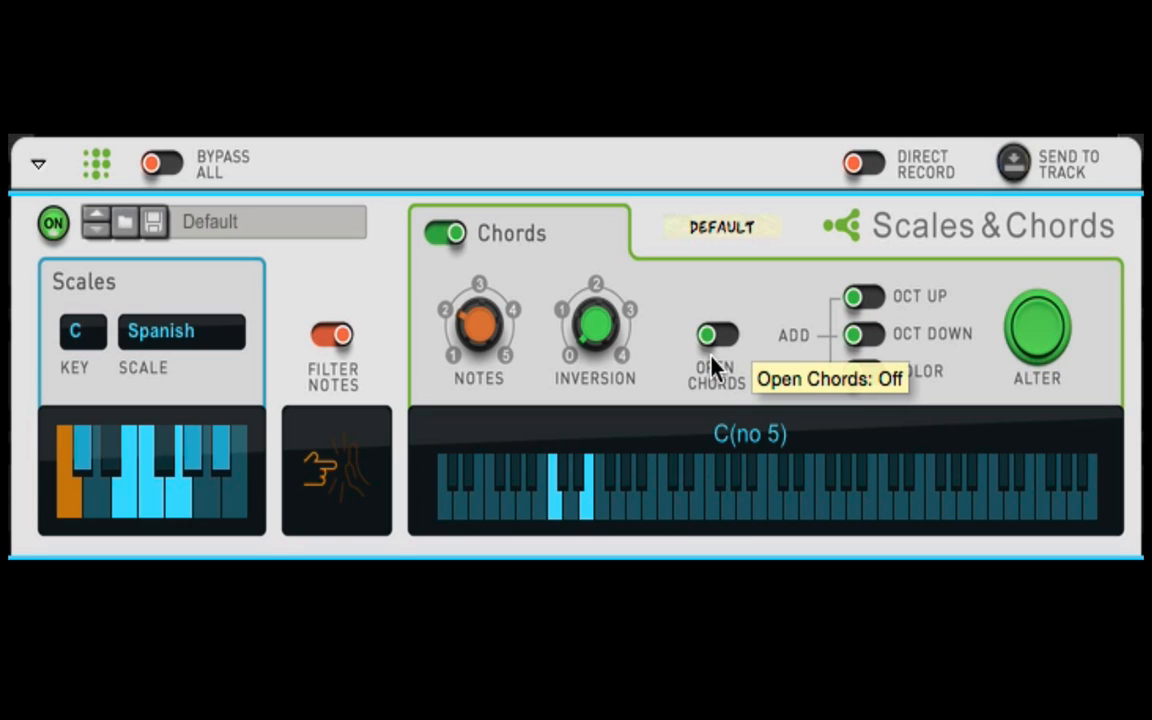
pyautogui.click(715, 337)
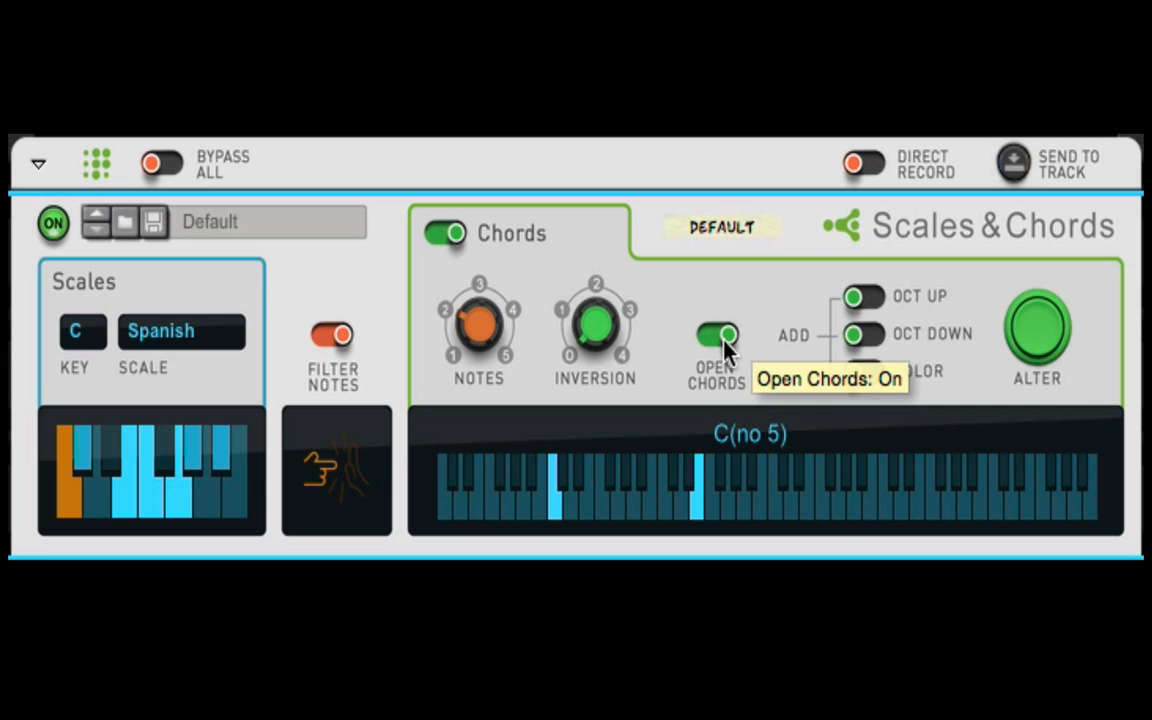
pyautogui.click(714, 336)
# - Set the number of notes to 3 and turn Open Chords on, keeping Inversion at 0
pyautogui.moveTo(475, 325); pyautogui.dragTo(475, 297)
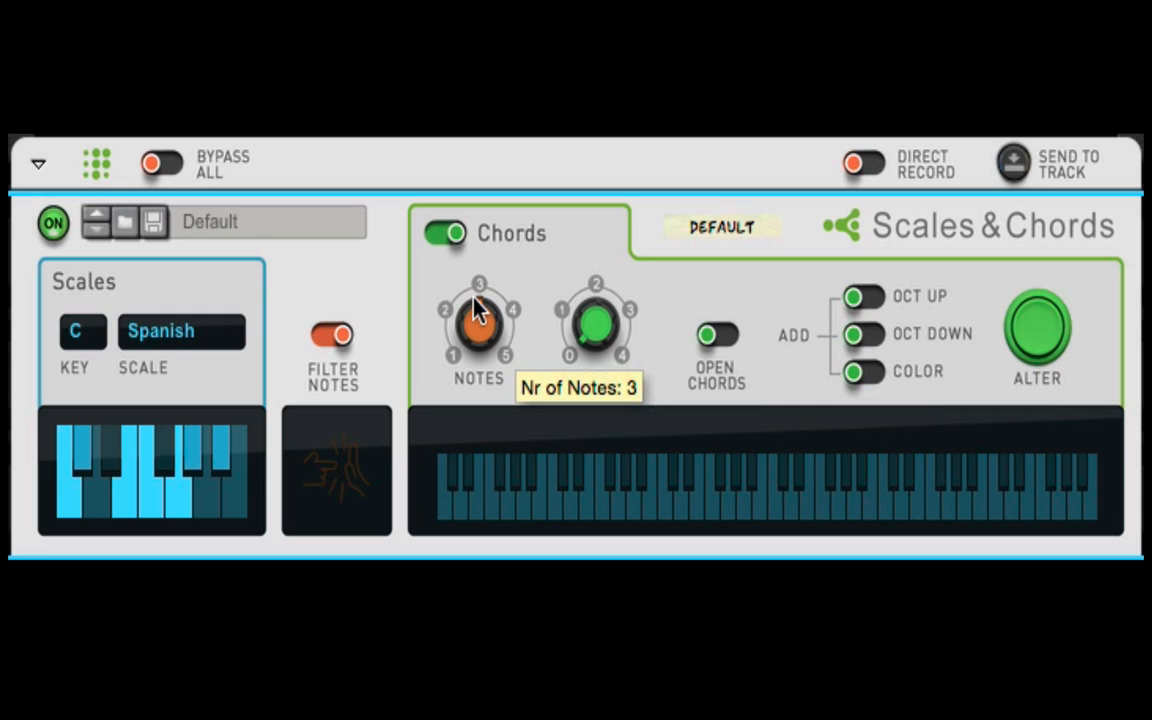
pyautogui.click(720, 340)
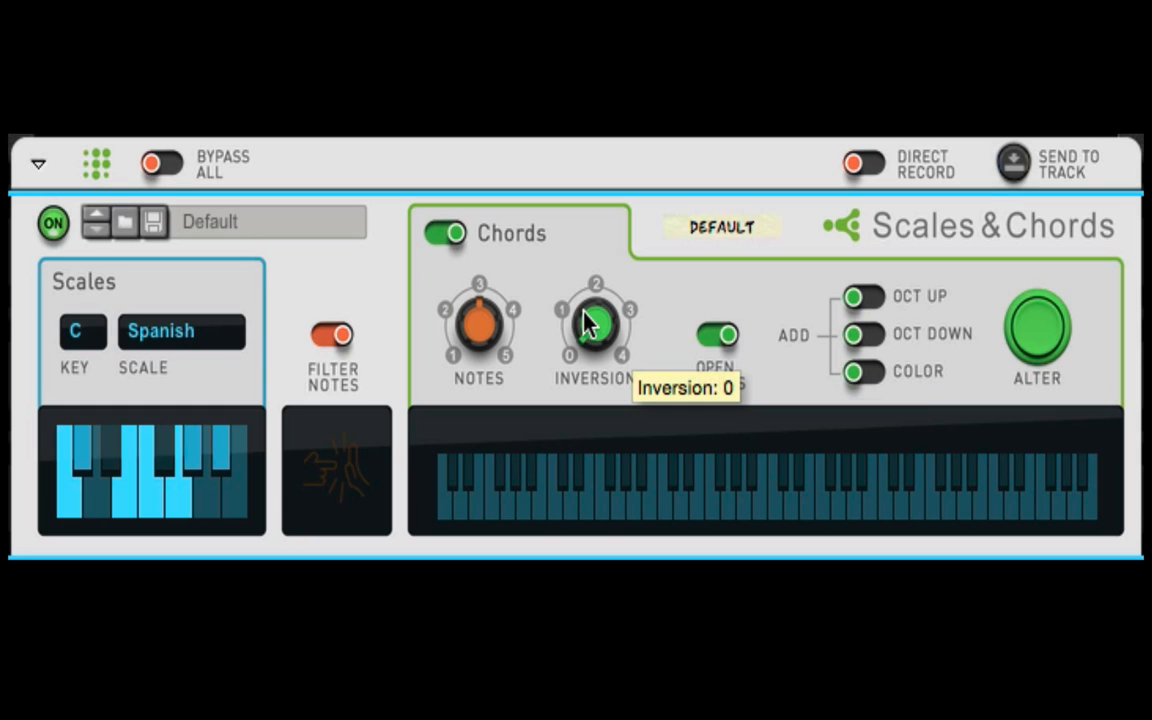
pyautogui.moveTo(589, 321); pyautogui.dragTo(617, 432)
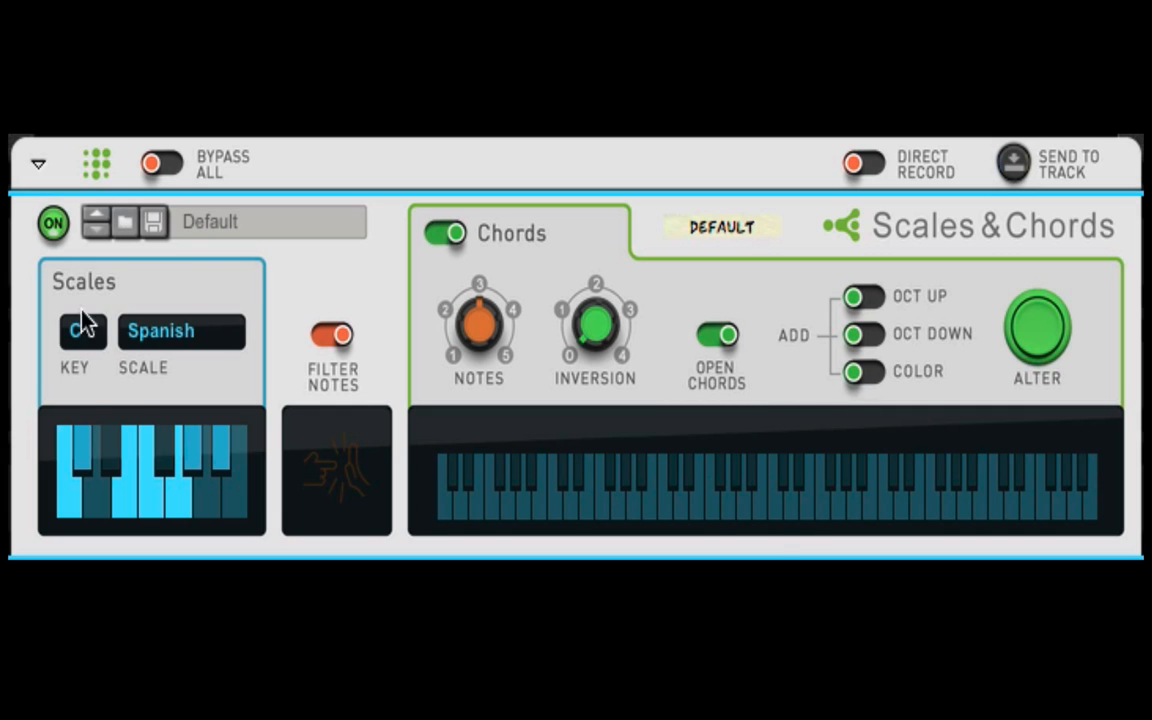
# - Switch the scale to Major and add Oct Up, Oct Down and Color to the chords
pyautogui.click(160, 330)
pyautogui.click(208, 196)
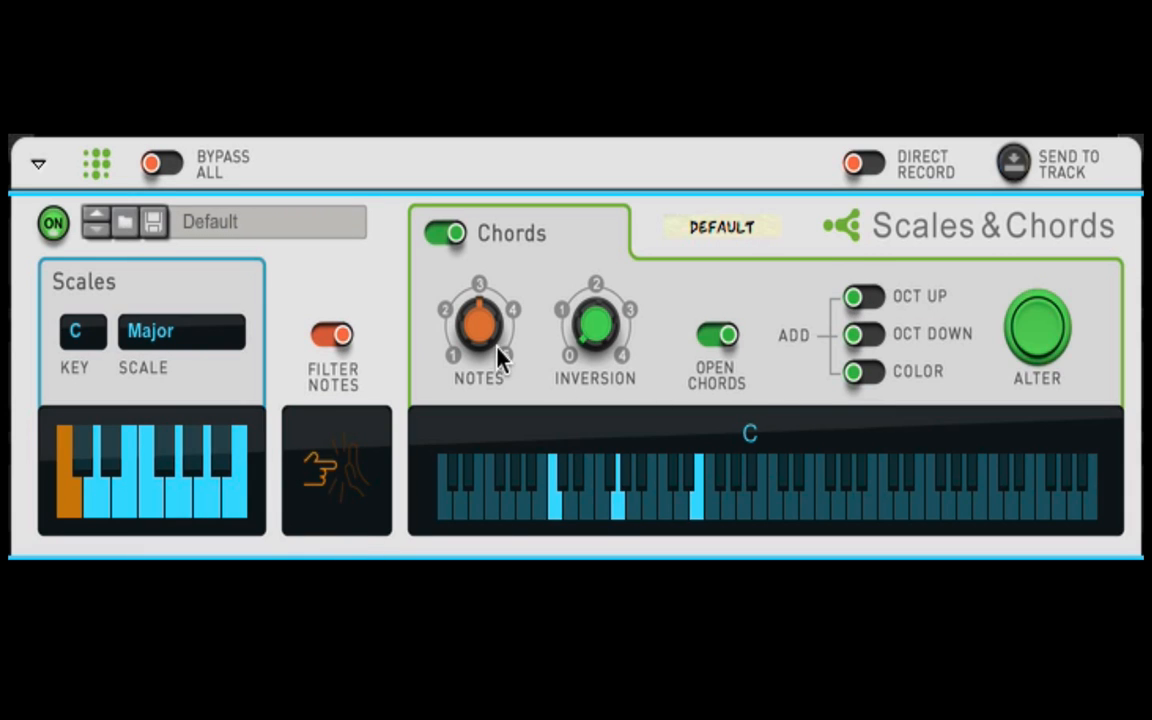
pyautogui.click(855, 300)
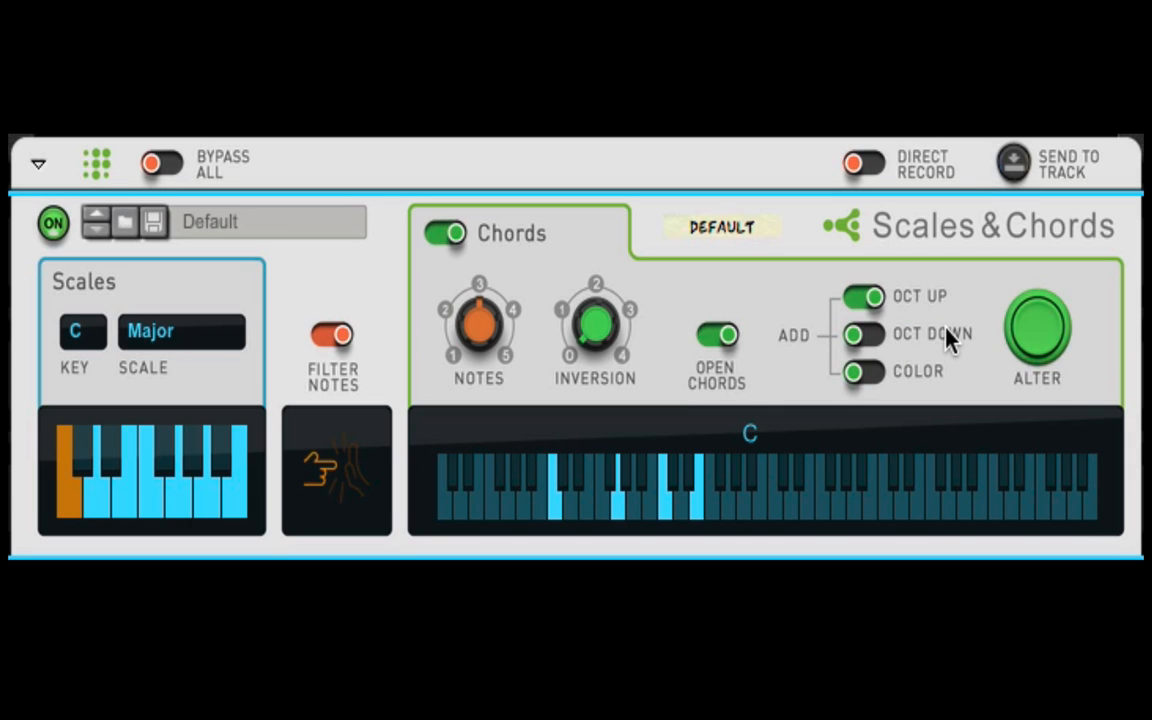
pyautogui.click(860, 336)
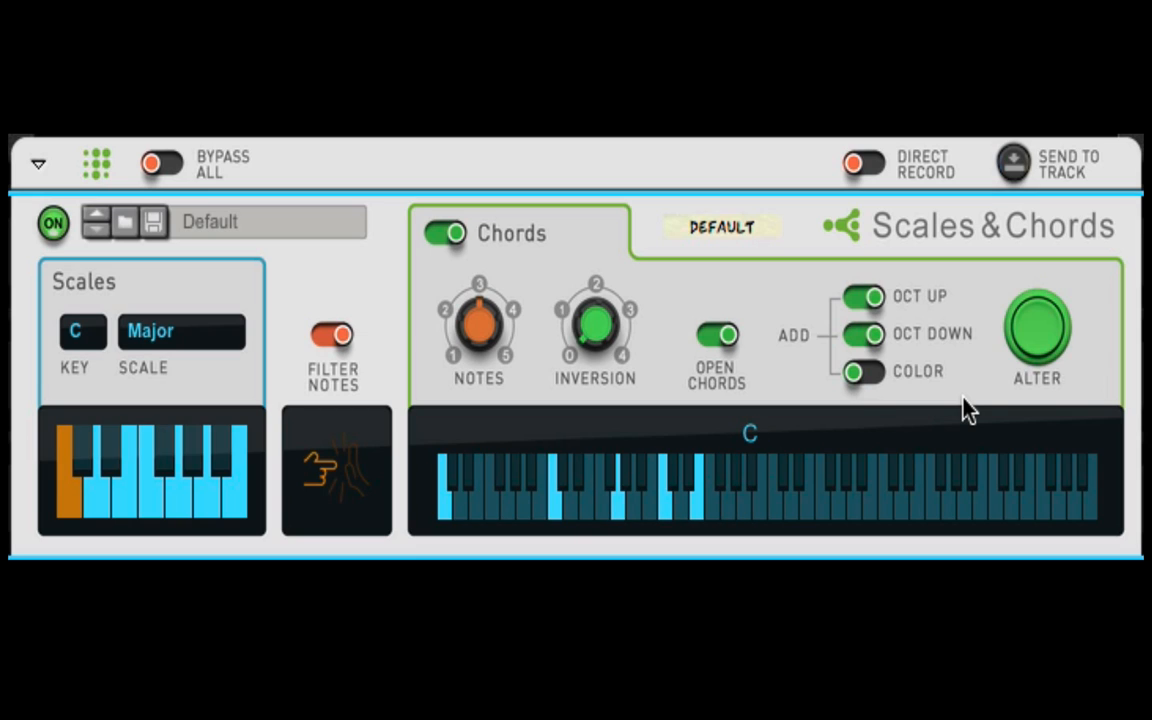
pyautogui.click(859, 375)
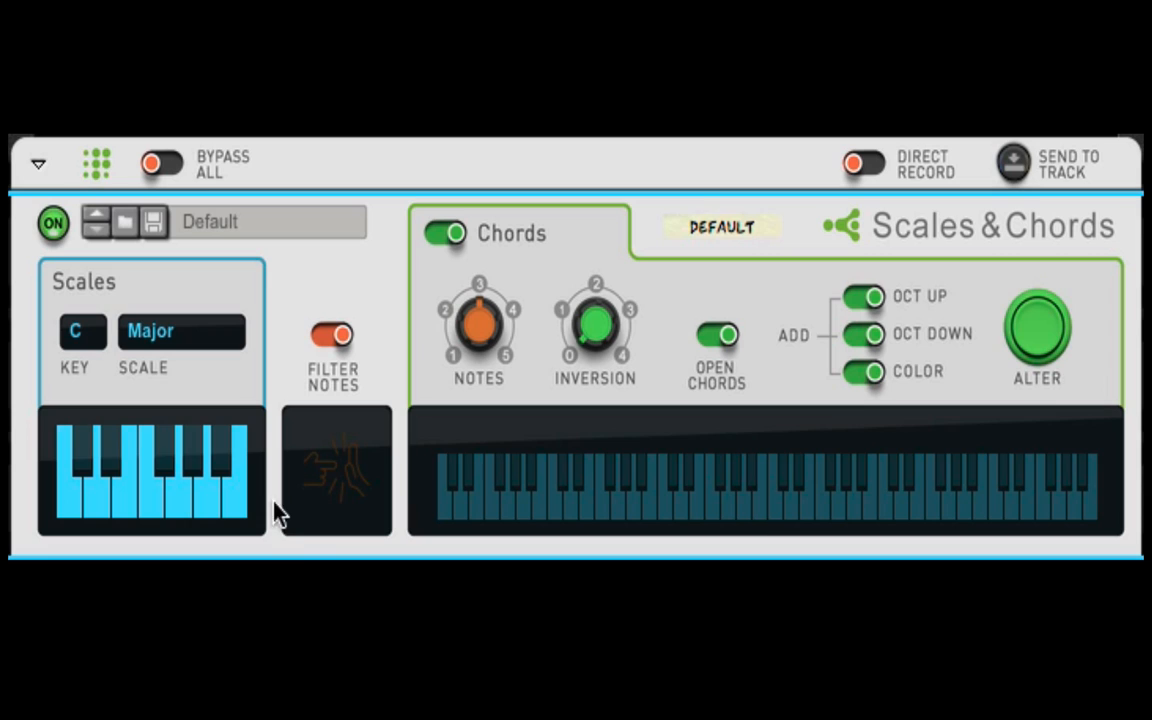
# - Turn off Oct Down and compare the chords with Color on and off, leaving Color off
pyautogui.click(858, 335)
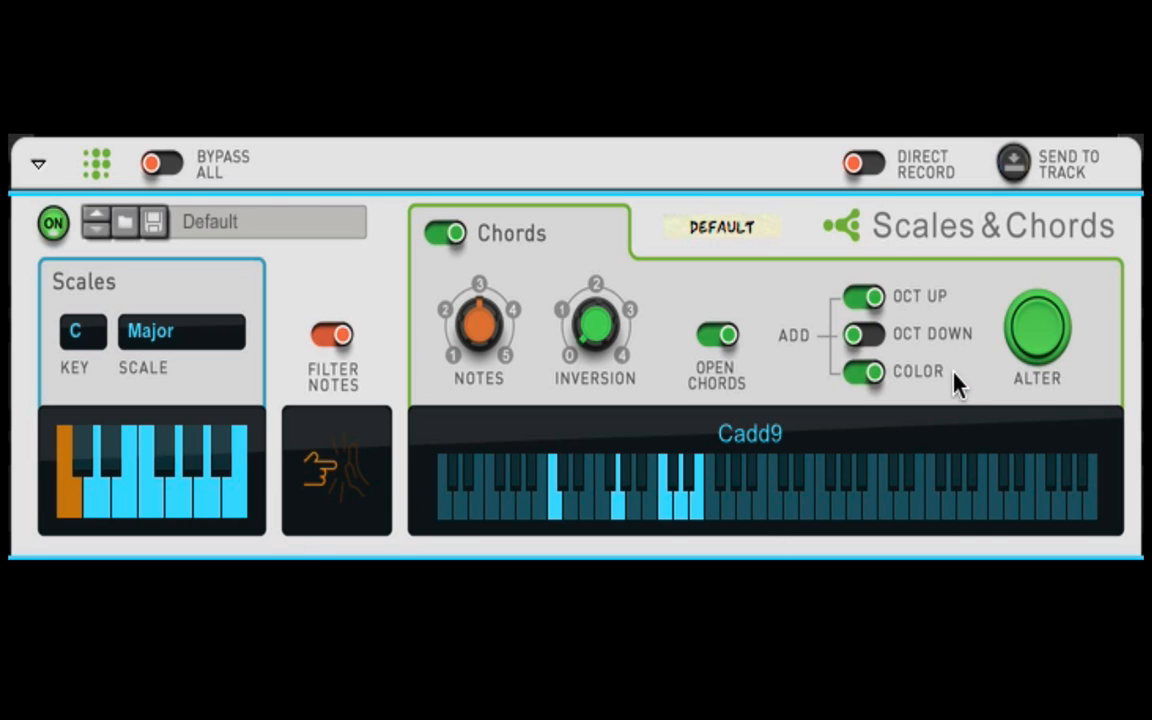
pyautogui.click(870, 373)
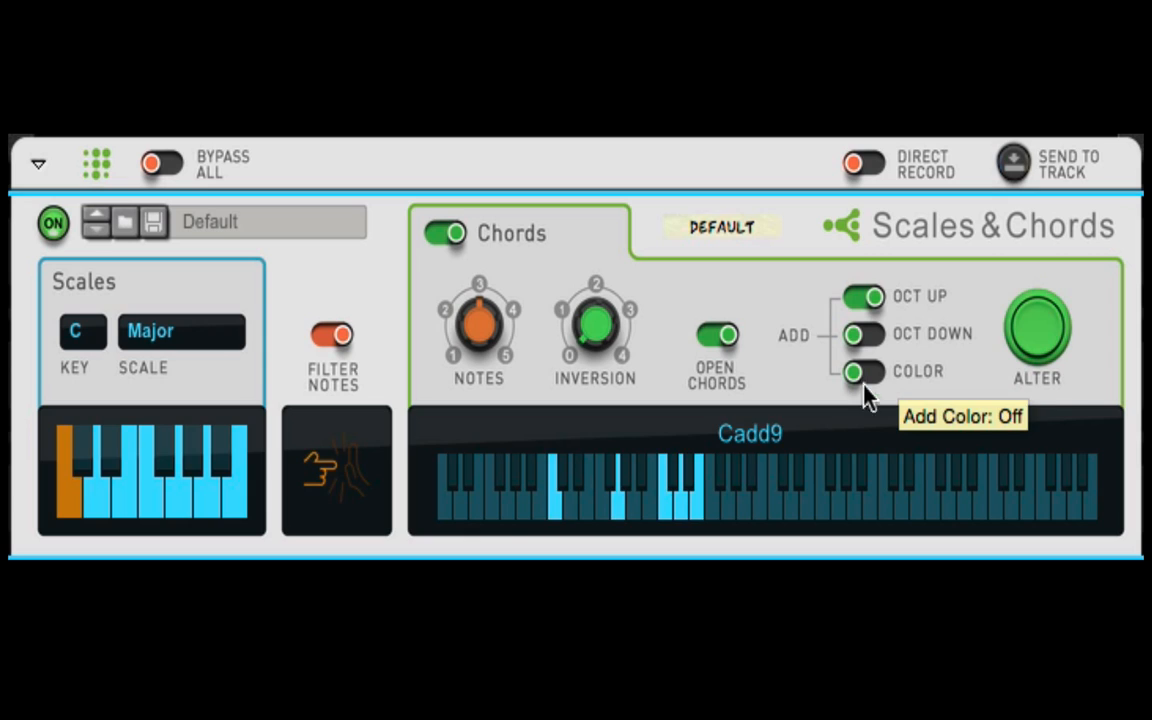
pyautogui.click(853, 376)
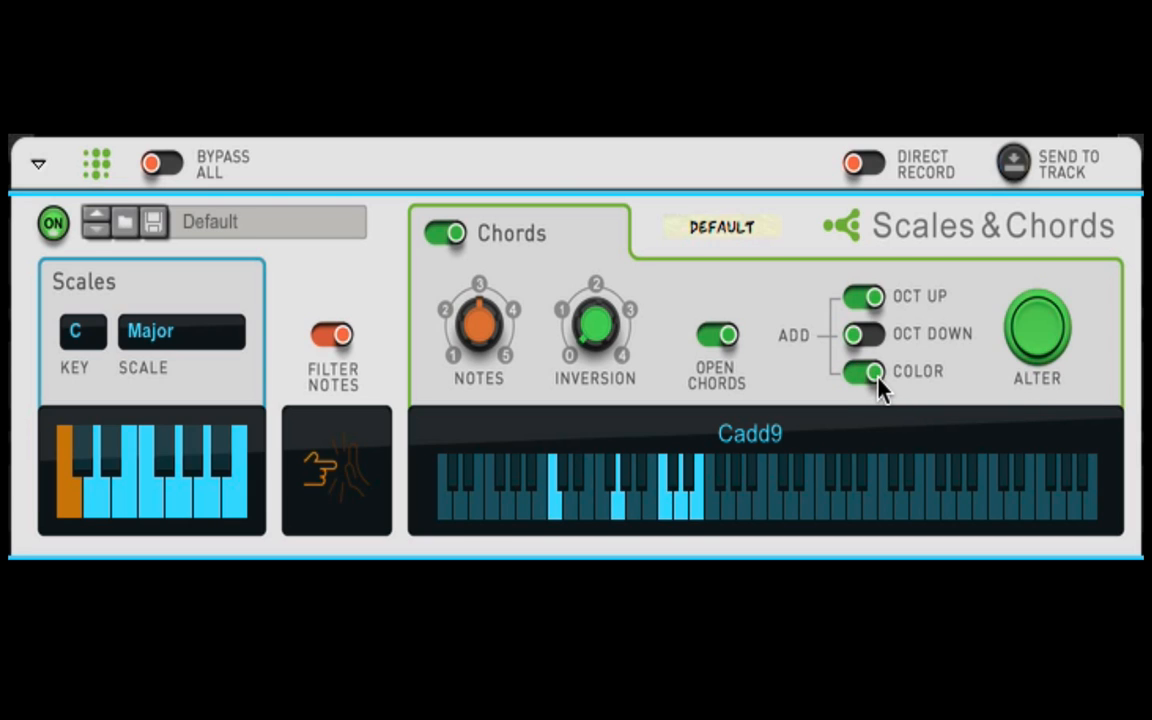
pyautogui.click(858, 376)
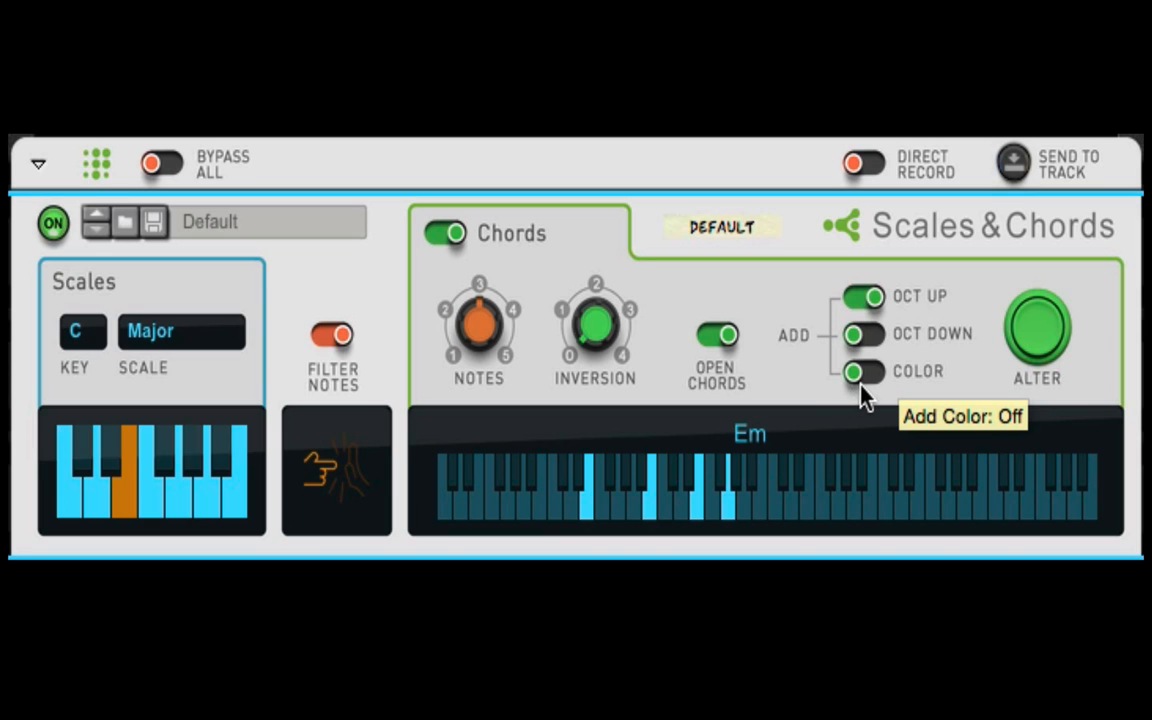
# - Compare the chords with Color on and off, leaving it off, and try Alter on the chords
pyautogui.click(858, 380)
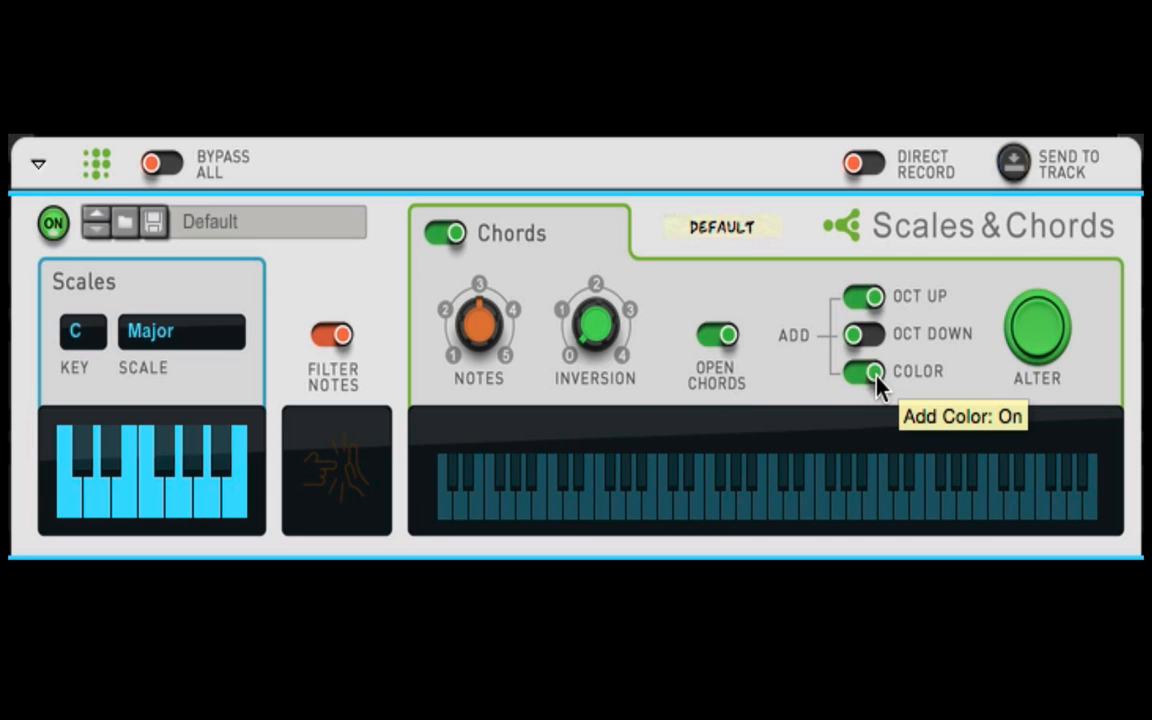
pyautogui.click(866, 378)
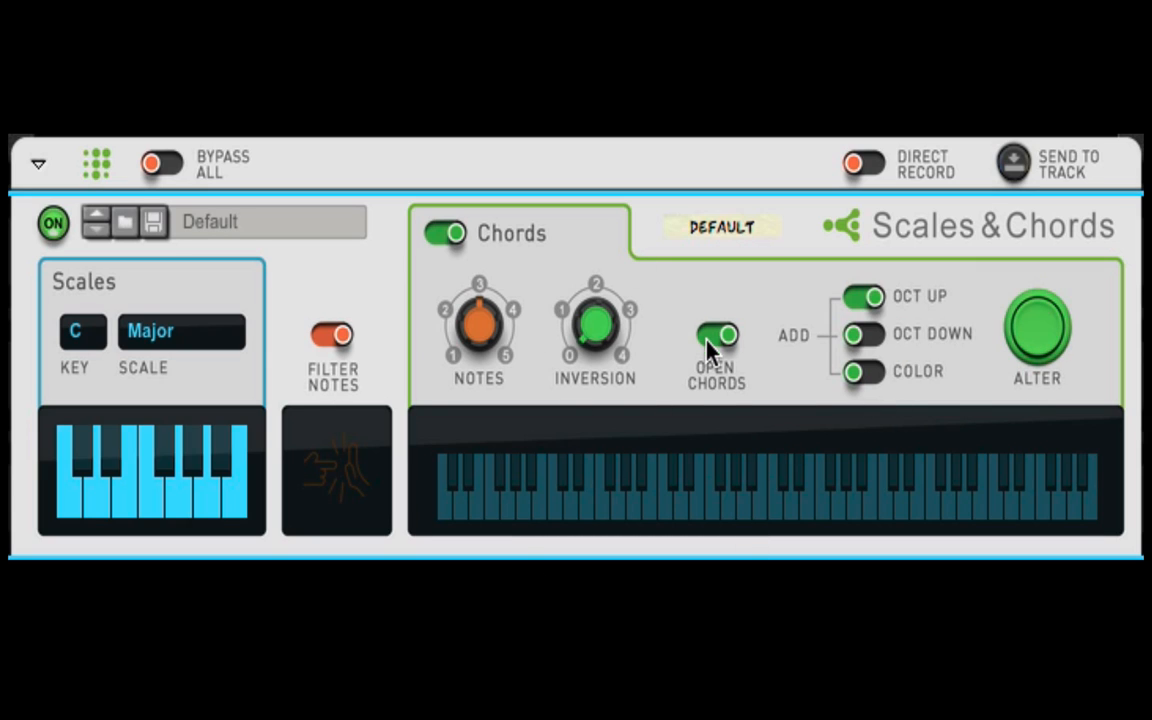
pyautogui.click(1040, 346)
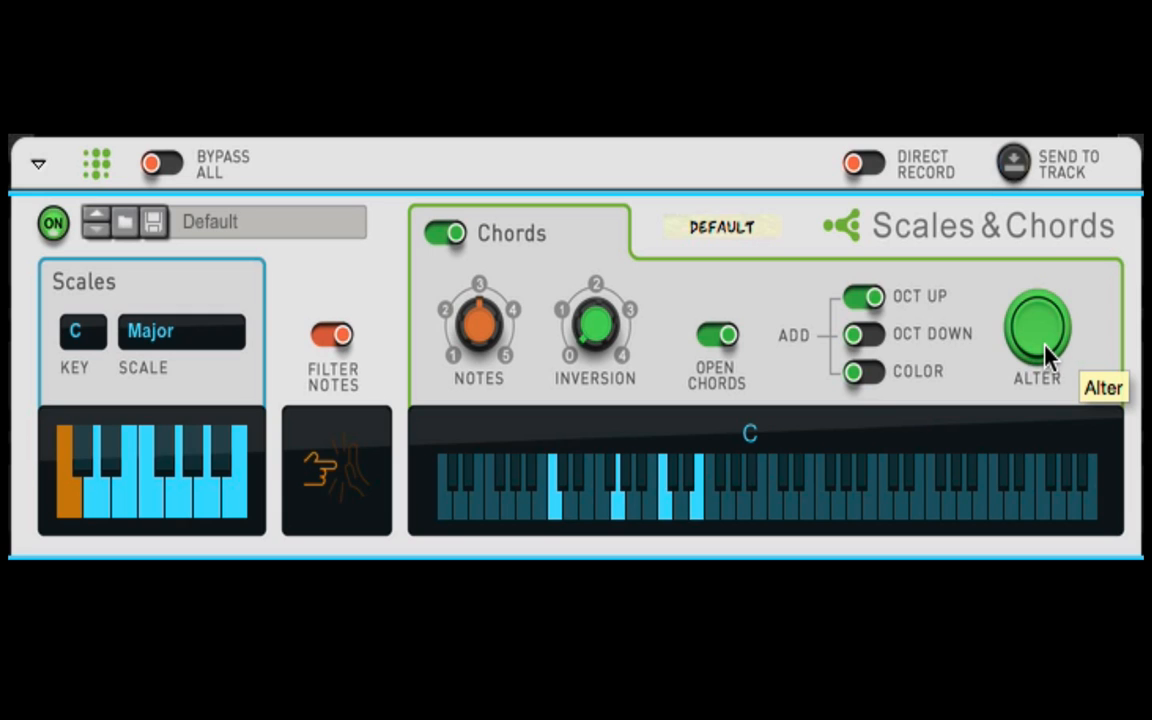
pyautogui.click(1047, 348)
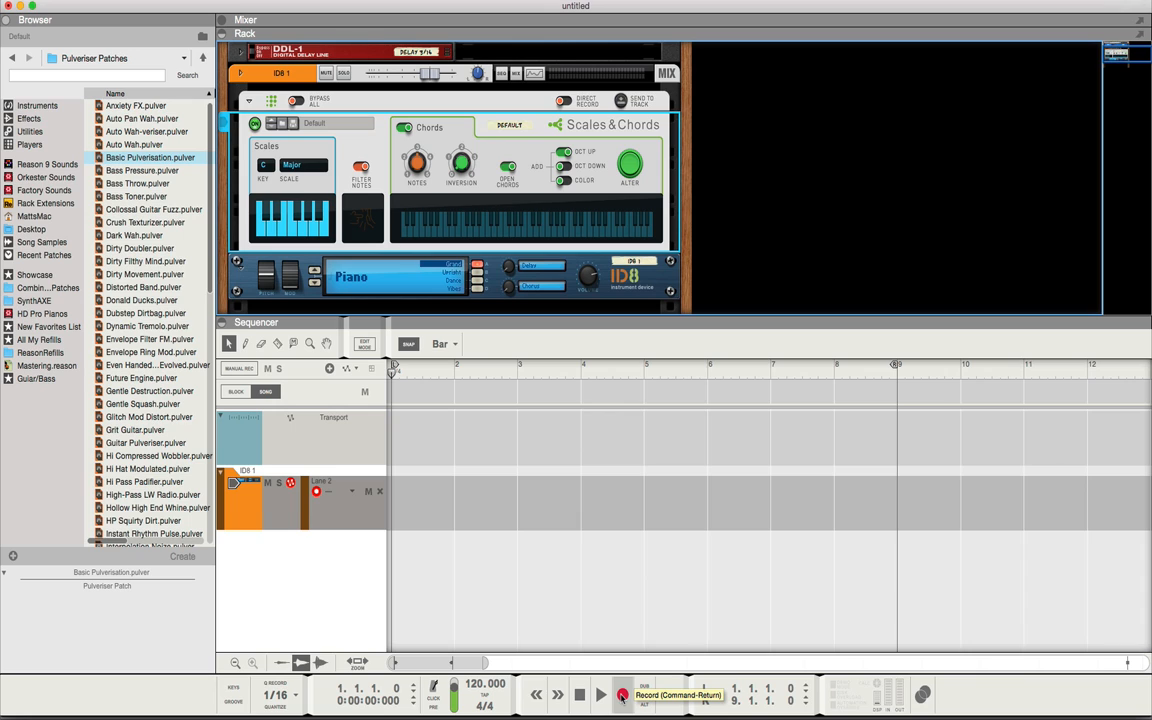
# - Record a take of single trigger notes on the ID8 1 track and play it back from the start
pyautogui.click(622, 694)
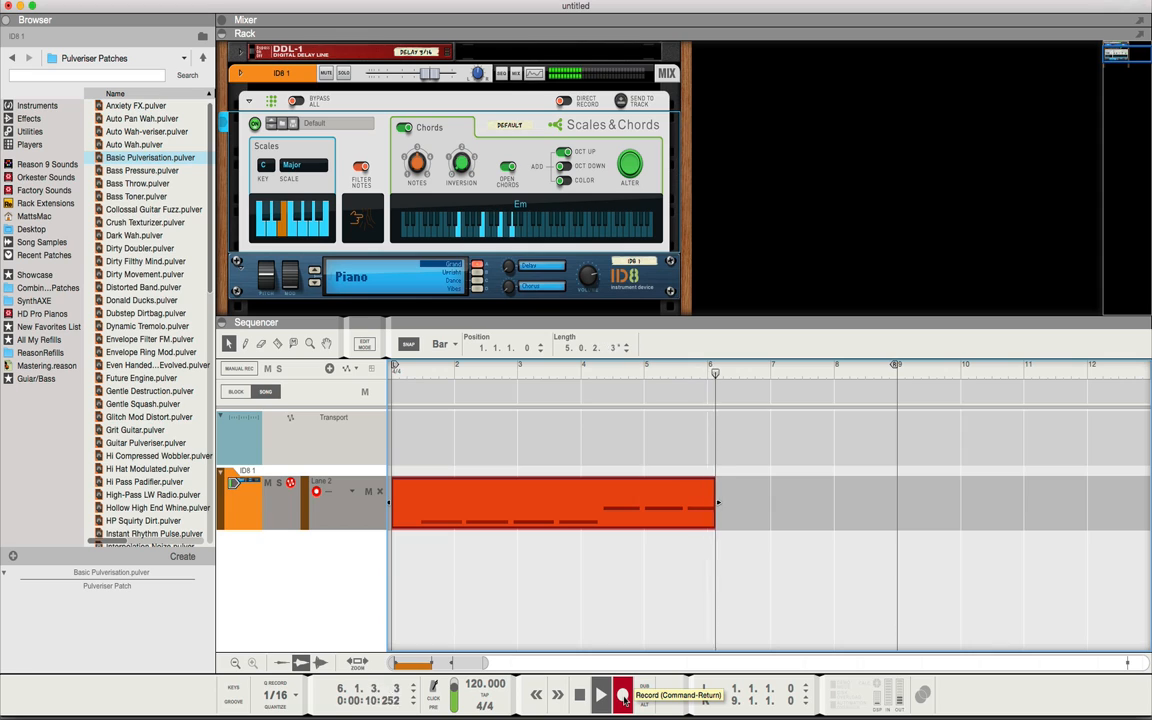
pyautogui.click(623, 697)
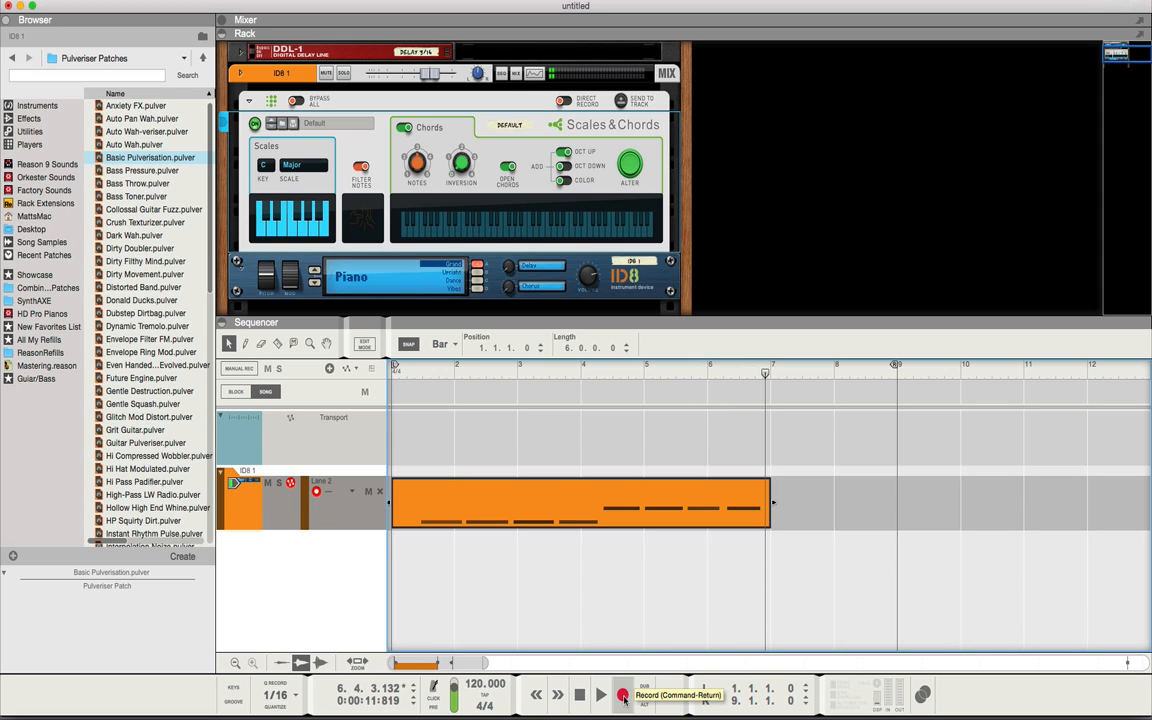
pyautogui.click(401, 370)
pyautogui.press('space')
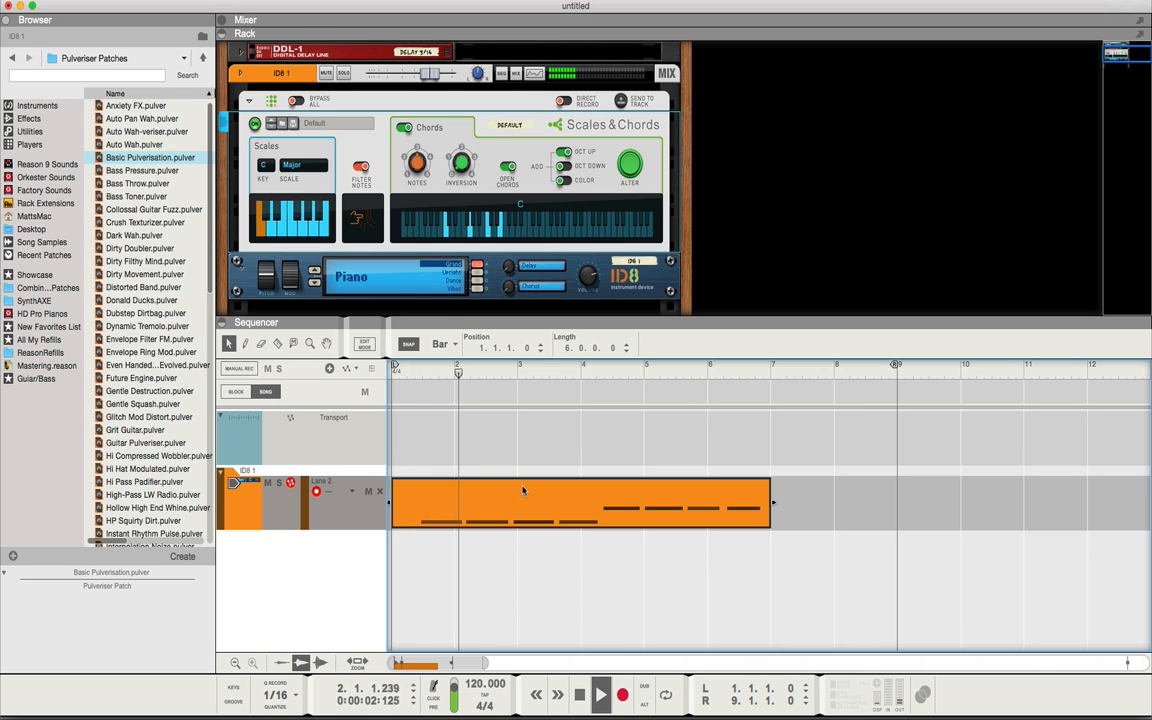
pyautogui.press('space')
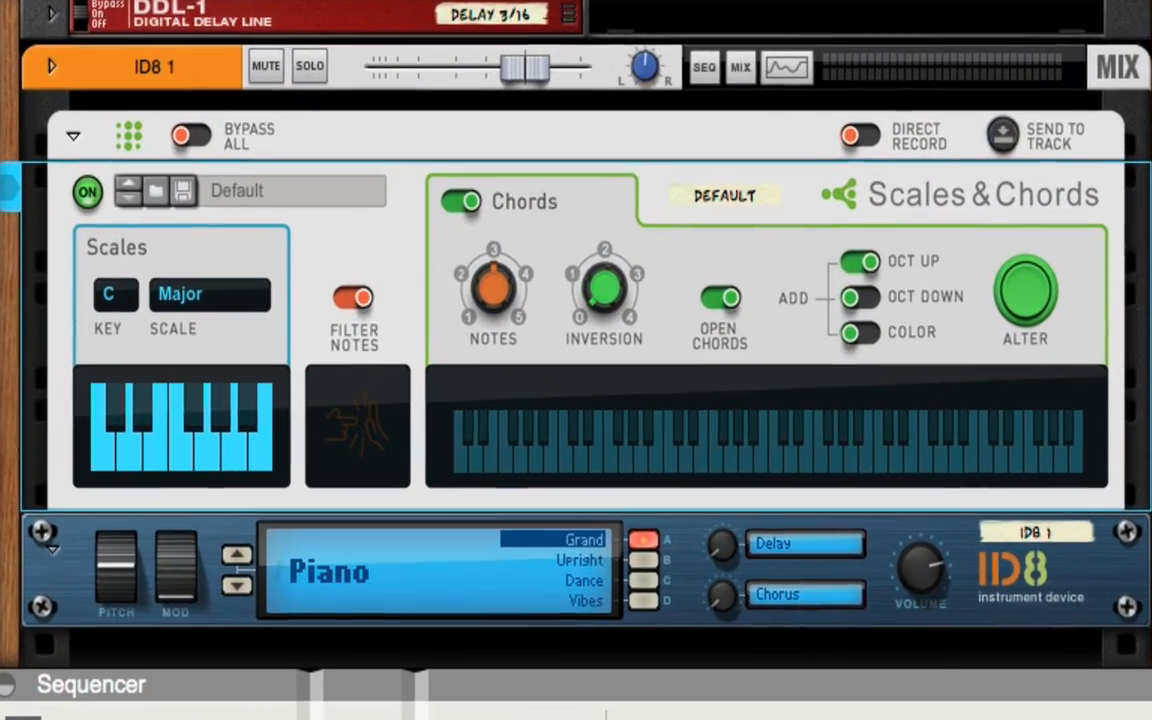
# - Turn on Direct Record and record a take with the generated chord notes on the ID8 1 track
pyautogui.click(853, 135)
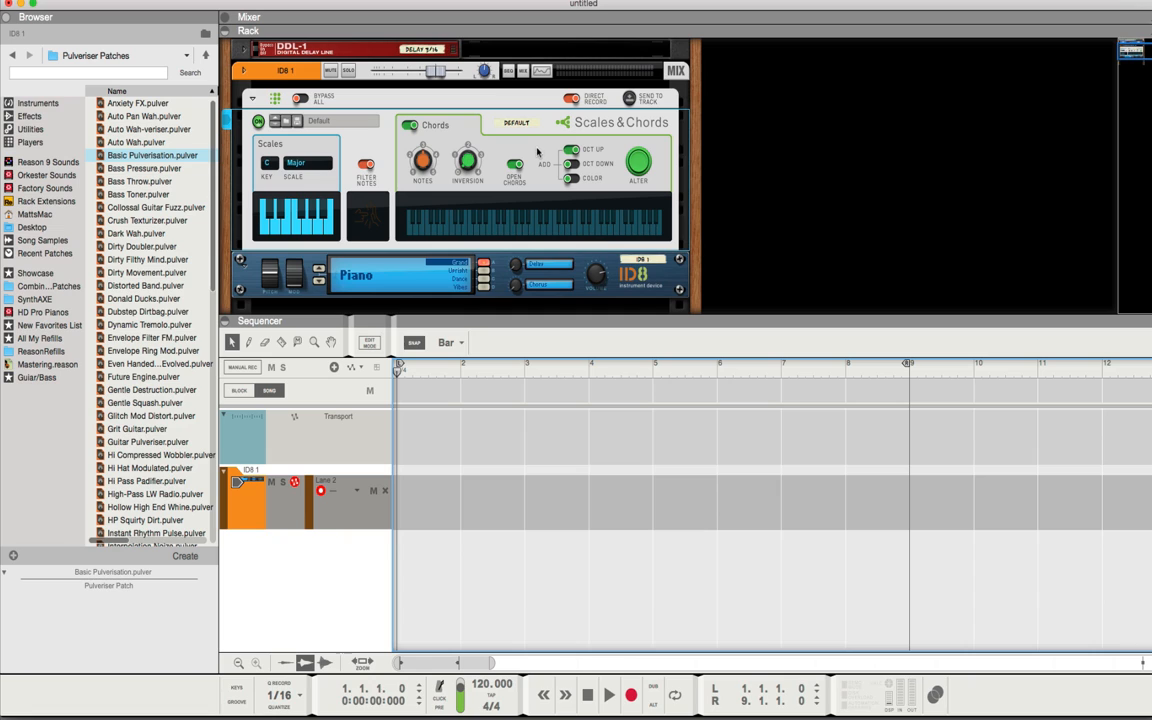
pyautogui.click(631, 695)
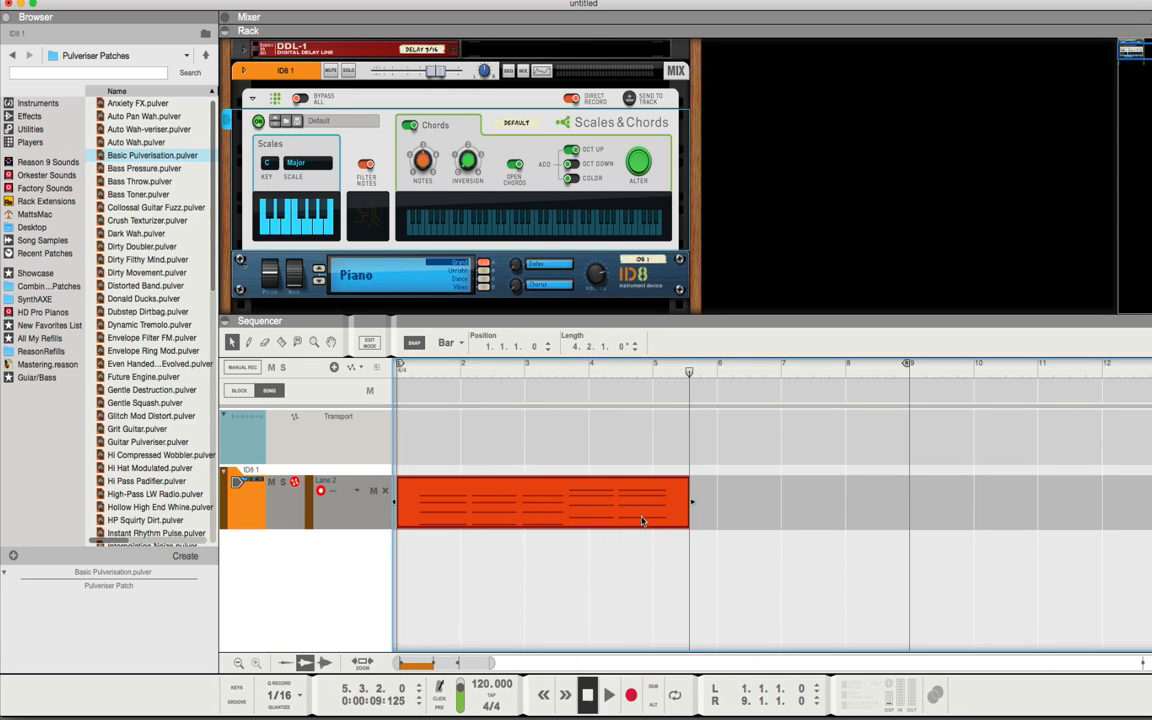
pyautogui.press('space')
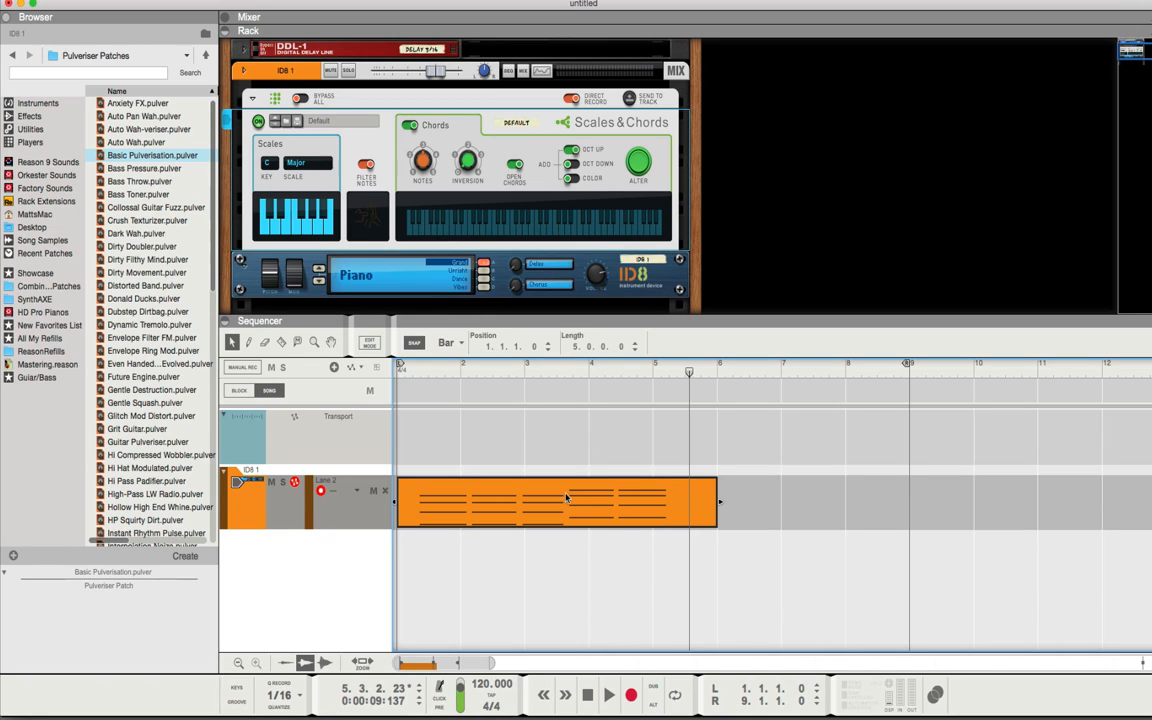
# - Delete the recorded chord clip and turn off Direct Record
pyautogui.press('Delete')
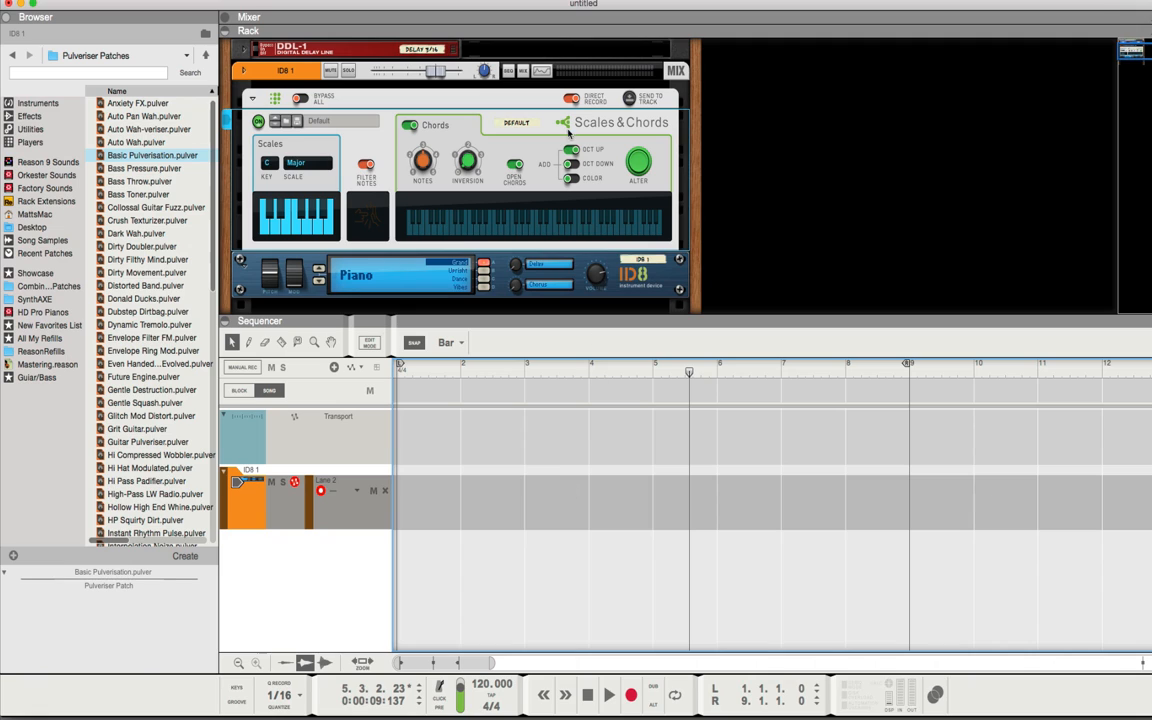
pyautogui.click(521, 90)
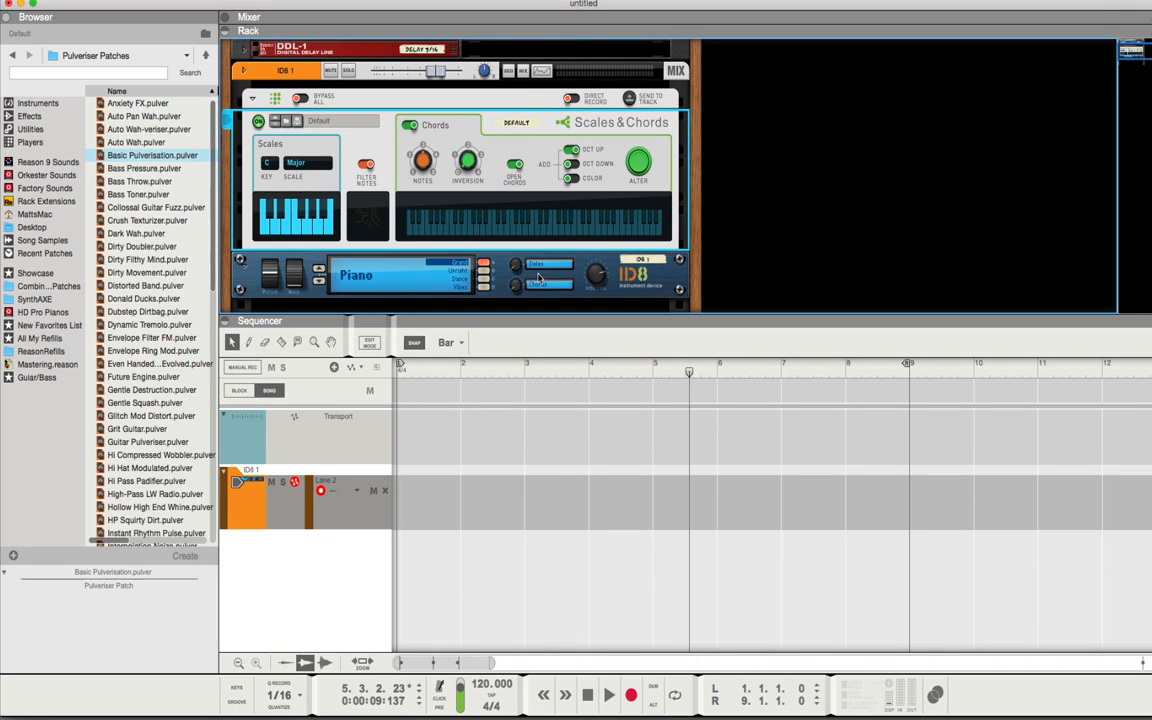
# - Record a new take of single trigger notes on the ID8 1 track from bar 1
pyautogui.moveTo(689, 372); pyautogui.dragTo(349, 392)
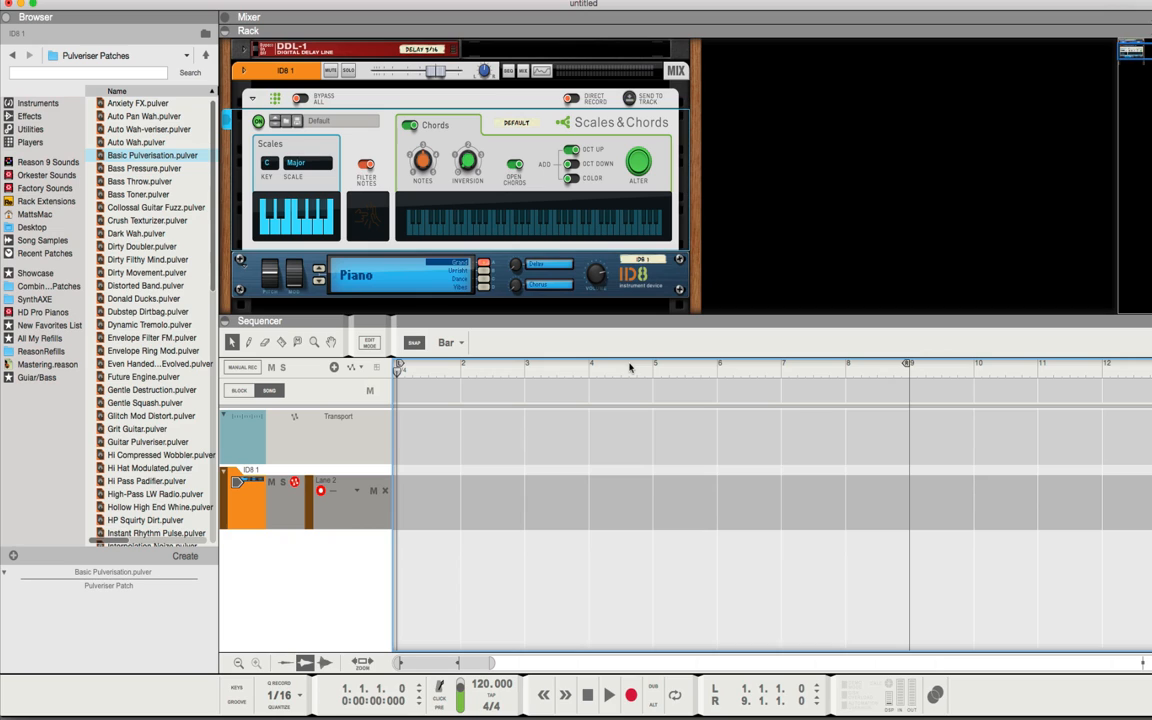
pyautogui.click(630, 695)
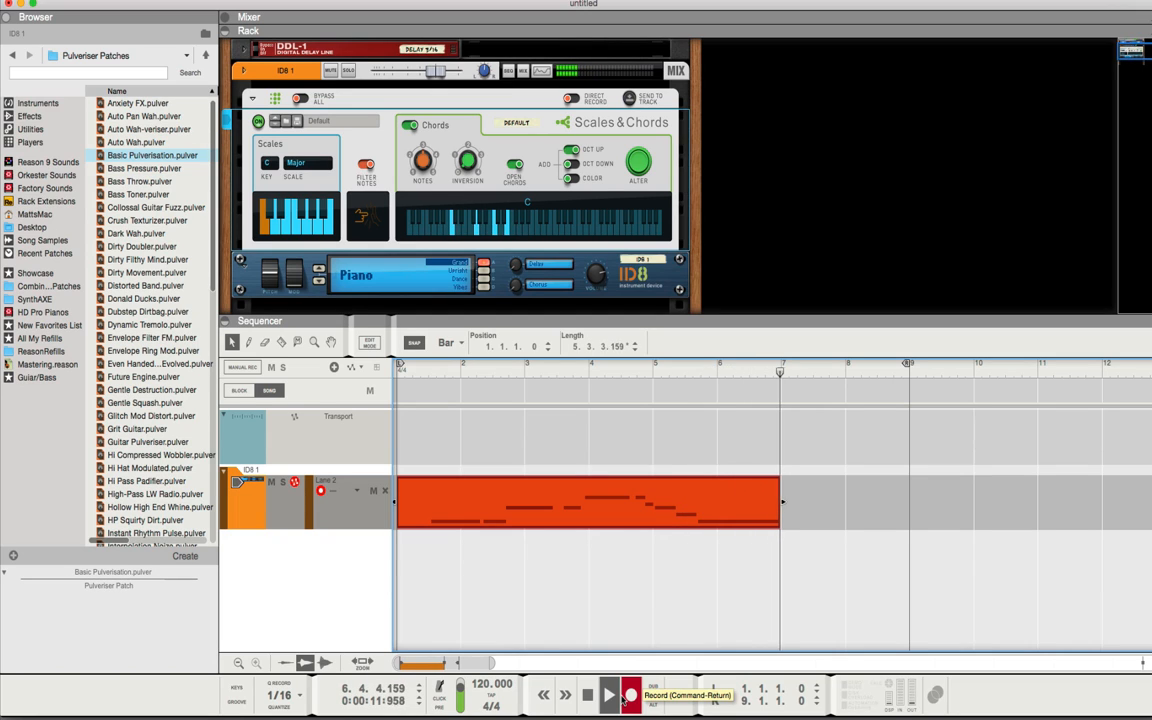
pyautogui.press('space')
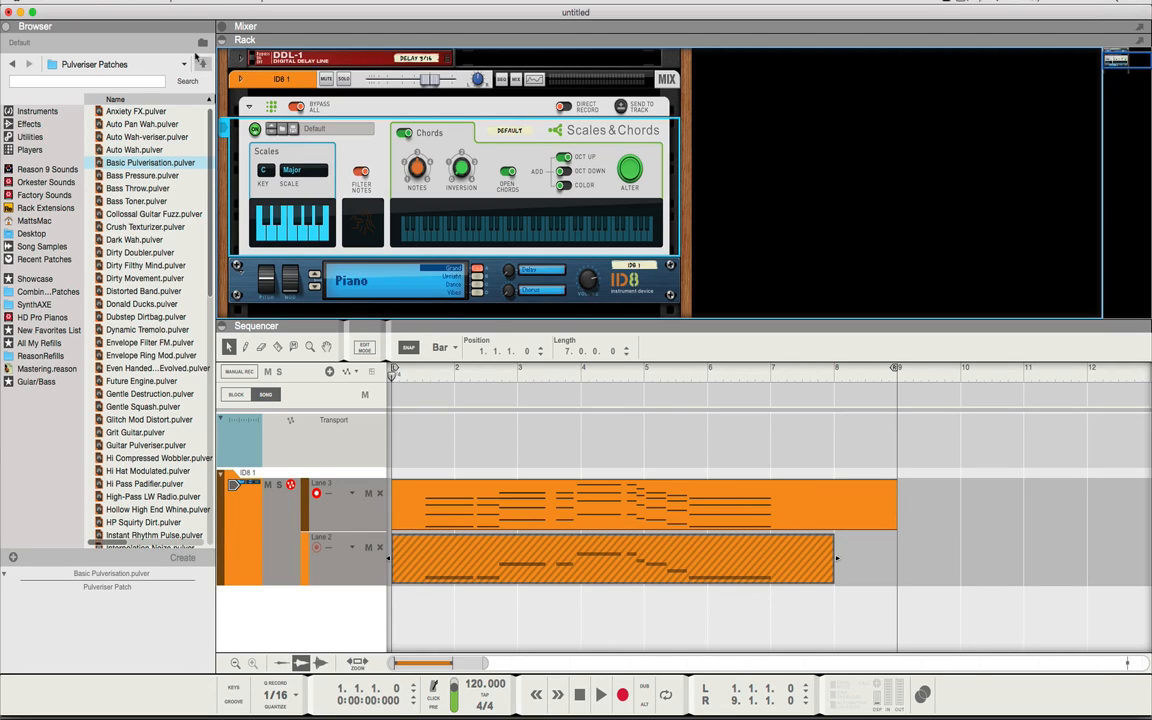
# - Set the player's scale to Major Pentatonic and check the key choices
pyautogui.click(292, 171)
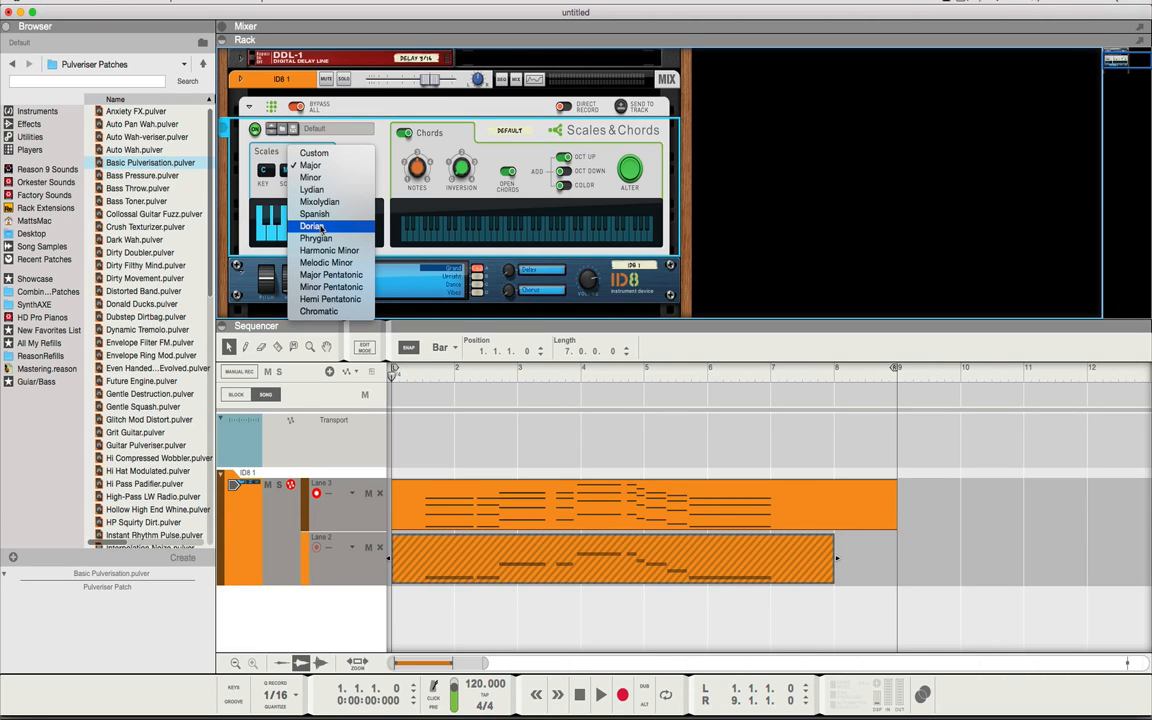
pyautogui.click(529, 144)
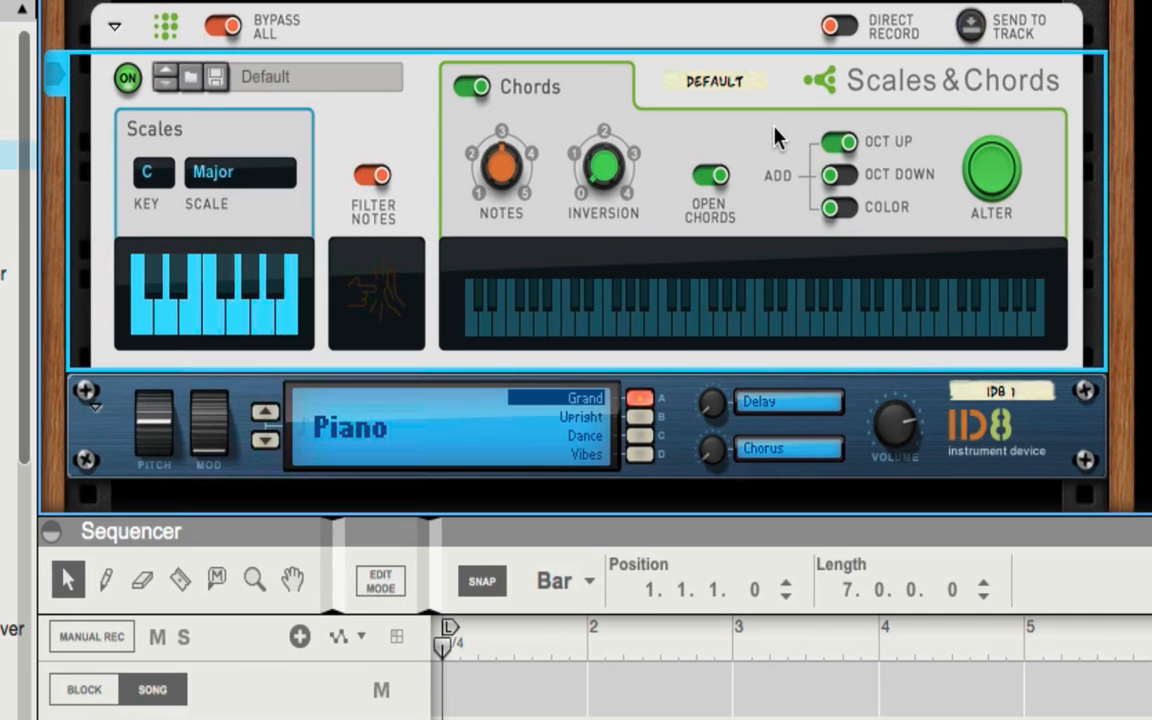
pyautogui.click(225, 172)
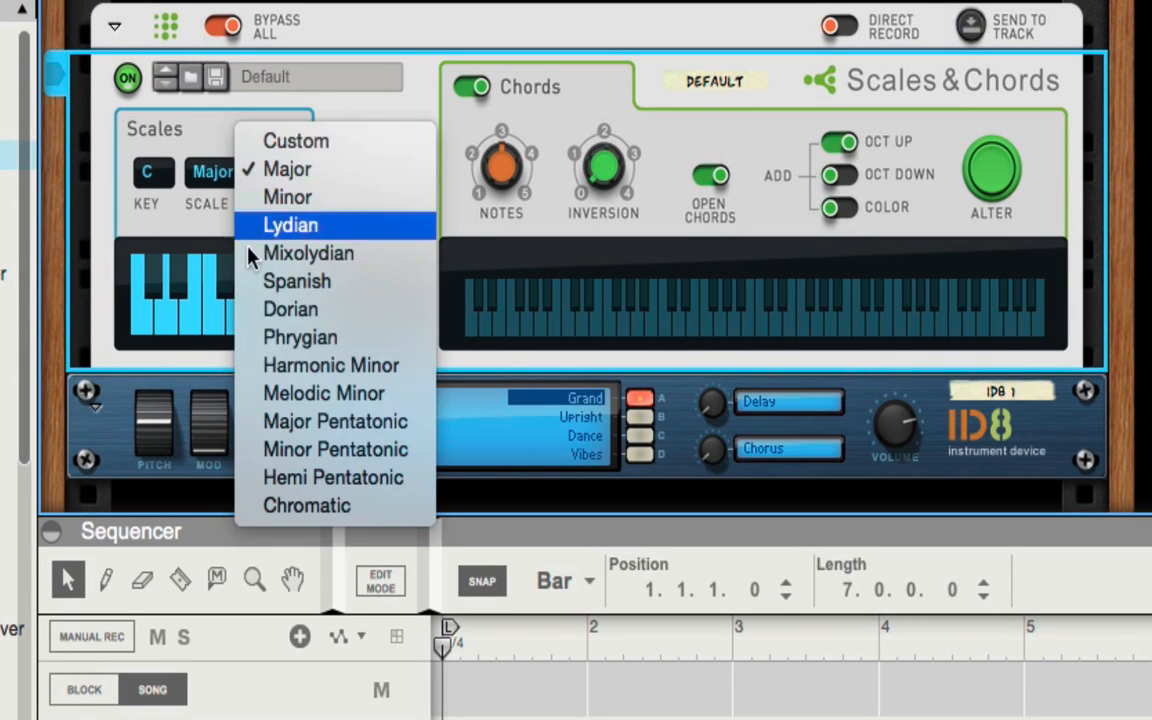
pyautogui.click(293, 424)
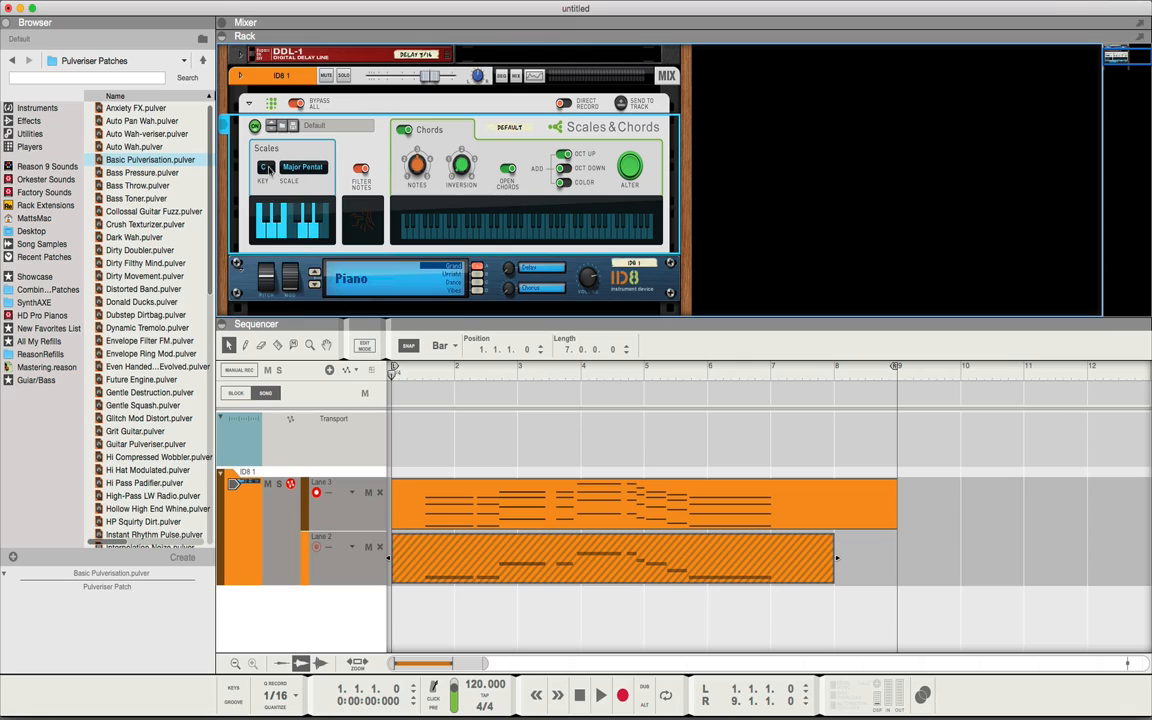
pyautogui.click(154, 172)
pyautogui.click(290, 148)
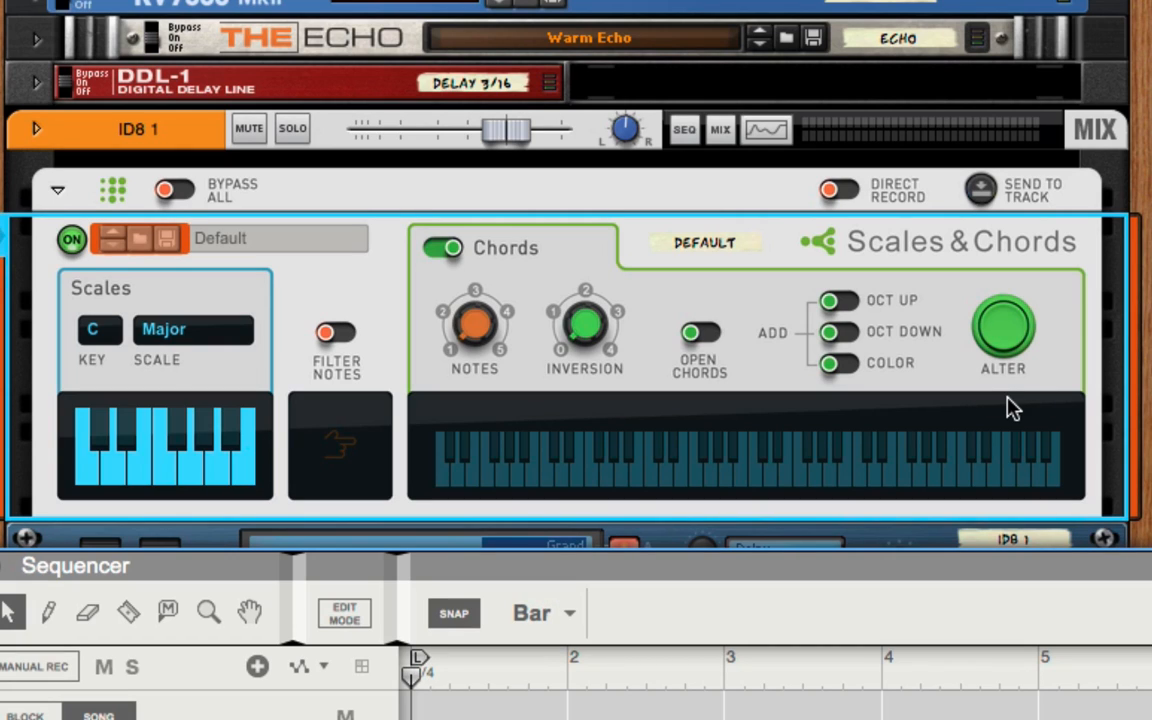
# - Set the Scales & Chords scale to Dorian and the key to F
pyautogui.click(186, 338)
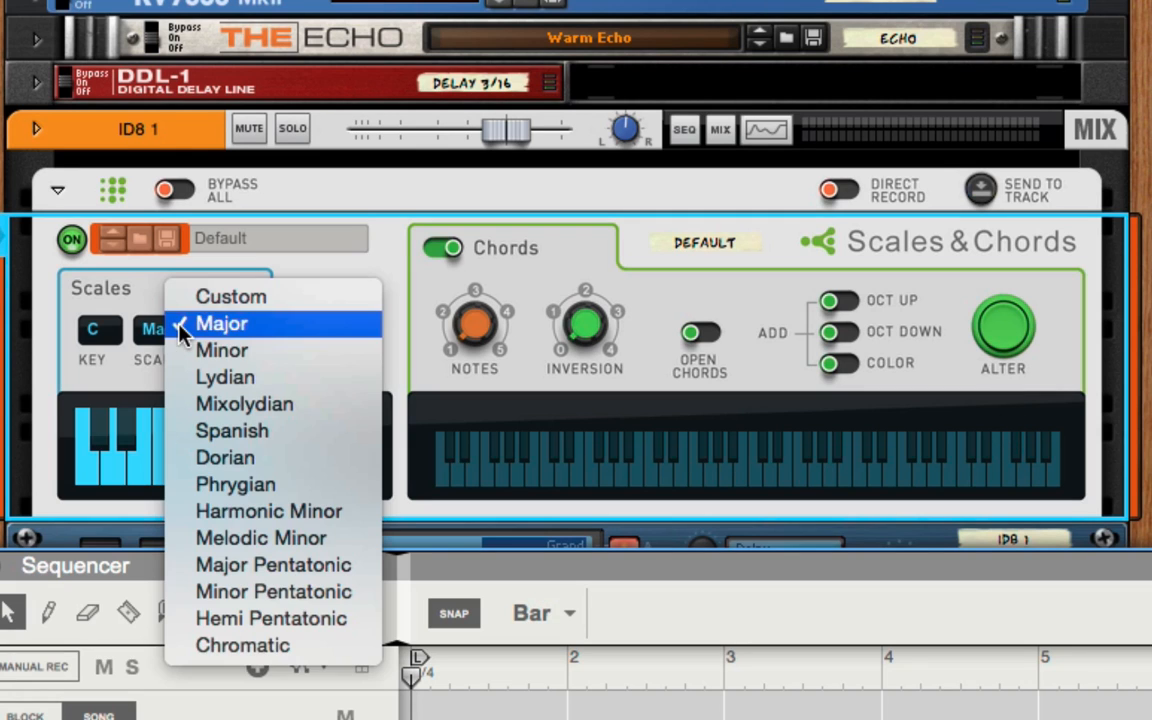
pyautogui.click(215, 458)
pyautogui.click(106, 338)
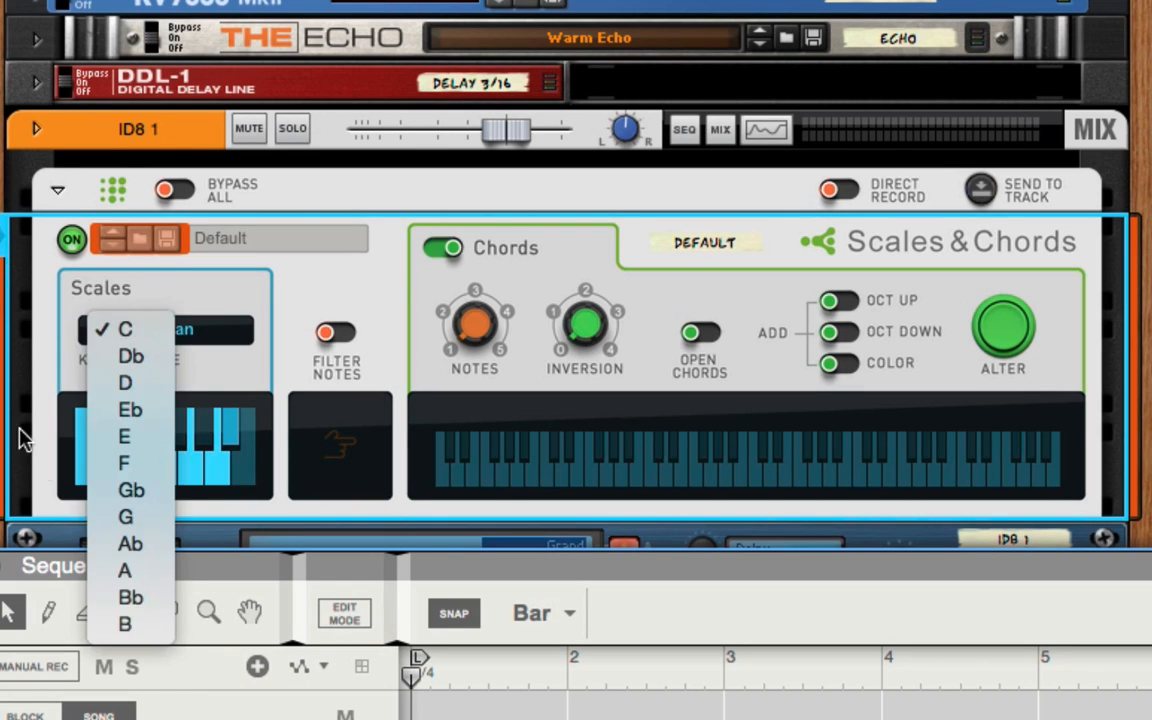
pyautogui.click(130, 465)
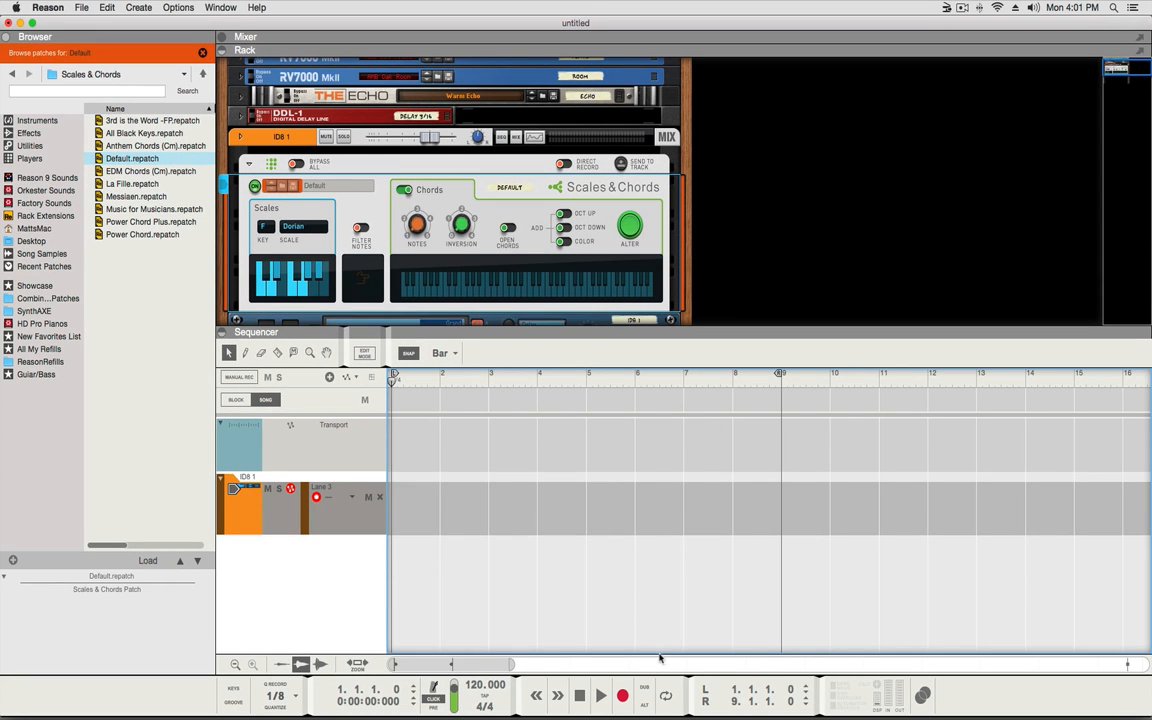
# - Turn on Q Record and record a single-note take on the ID8 1 track from bar 1
pyautogui.click(273, 686)
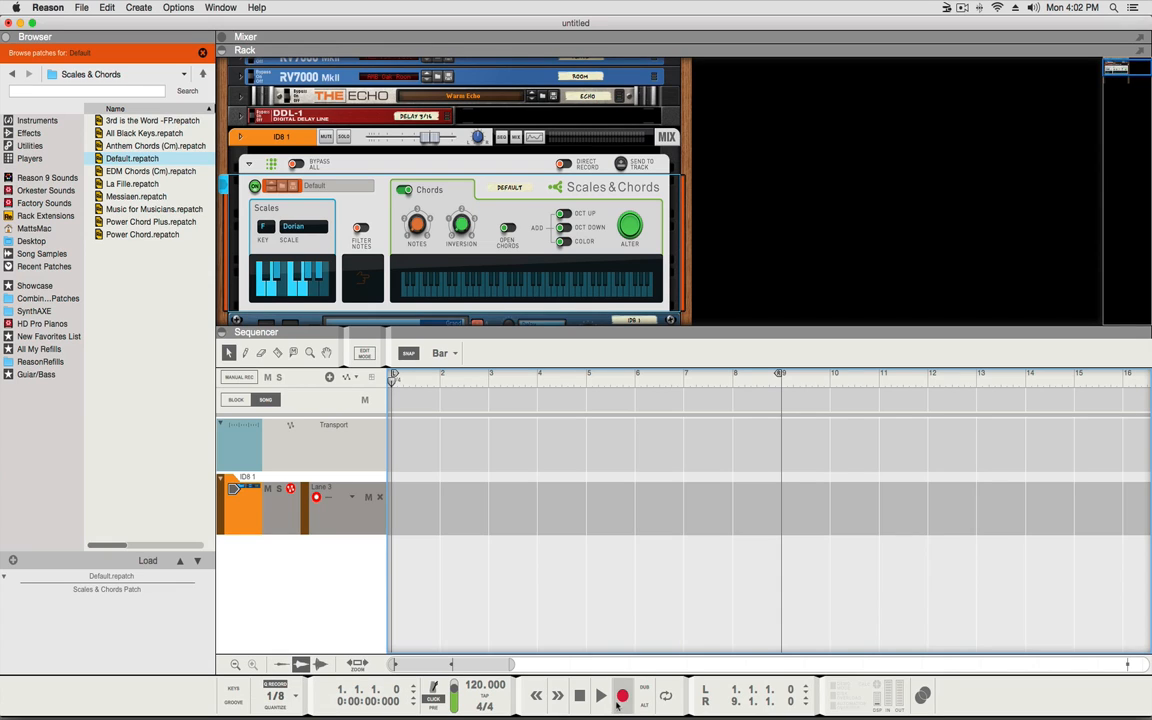
pyautogui.click(622, 696)
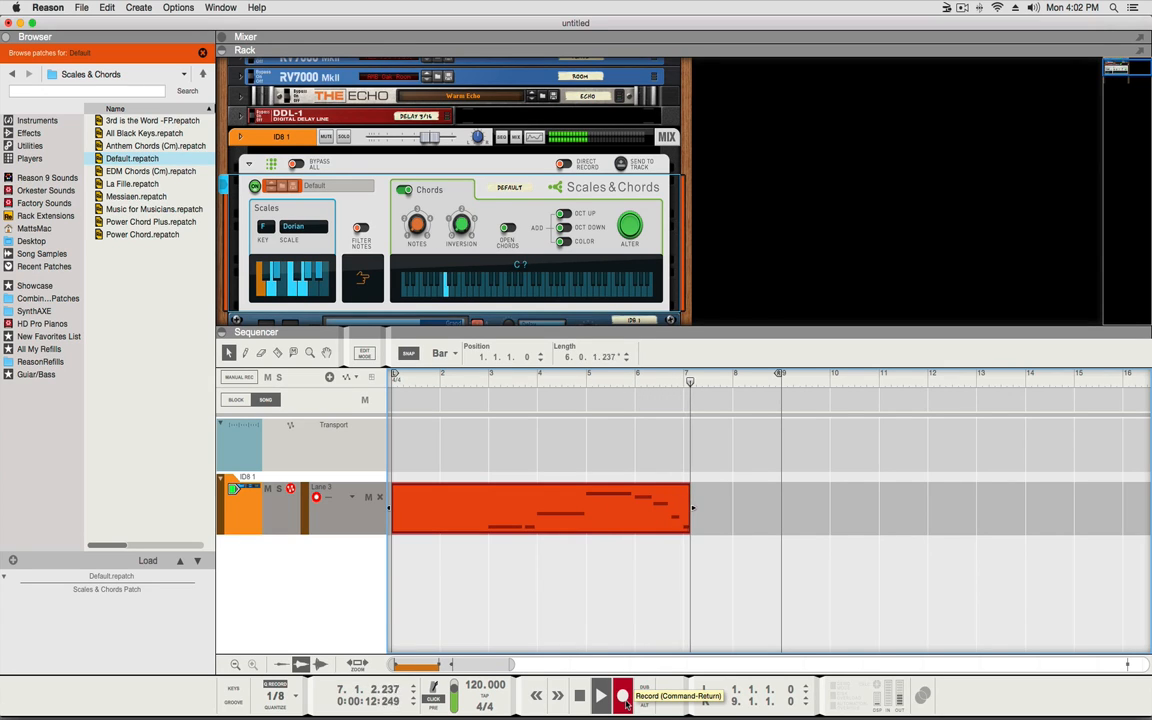
pyautogui.press('space')
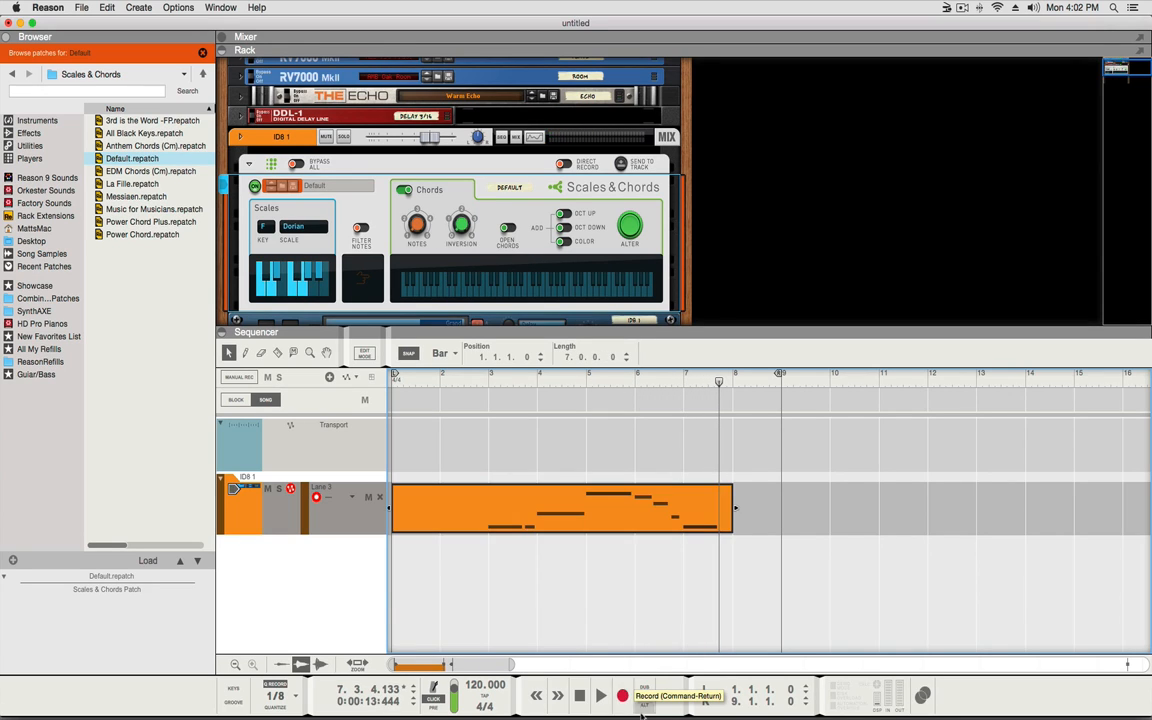
# - Delete the final C2 note at bar 7 from the recorded clip and shorten the clip to 6 bars
pyautogui.doubleClick(617, 501)
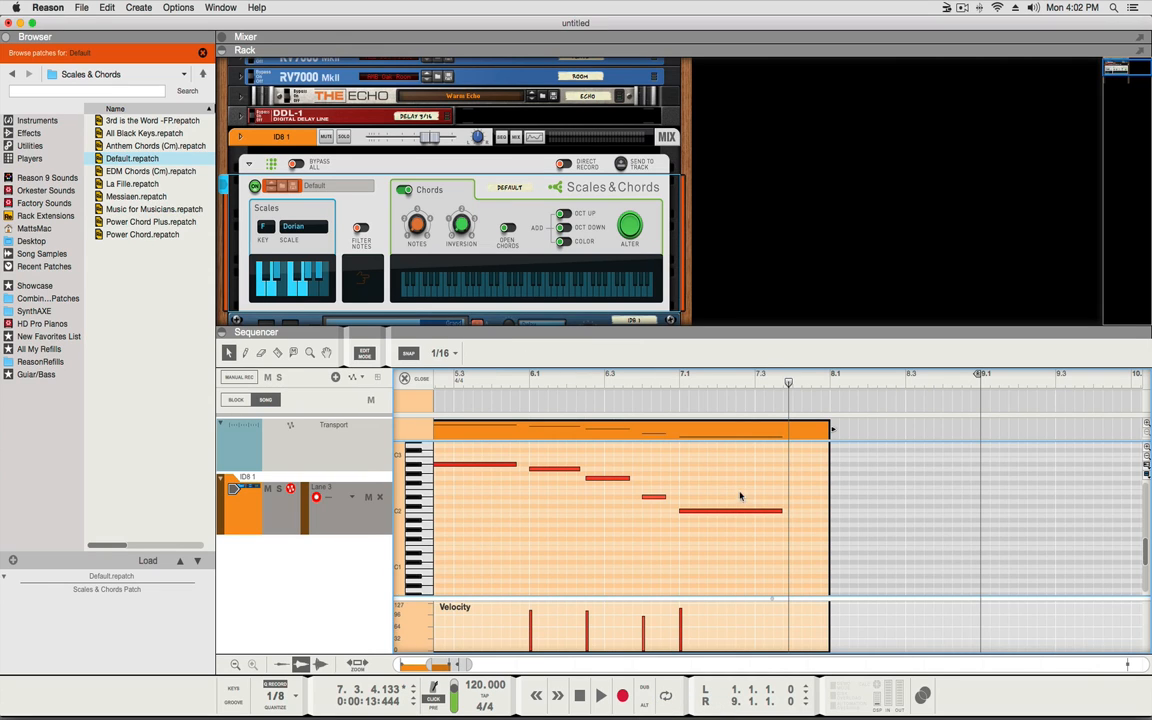
pyautogui.click(771, 512)
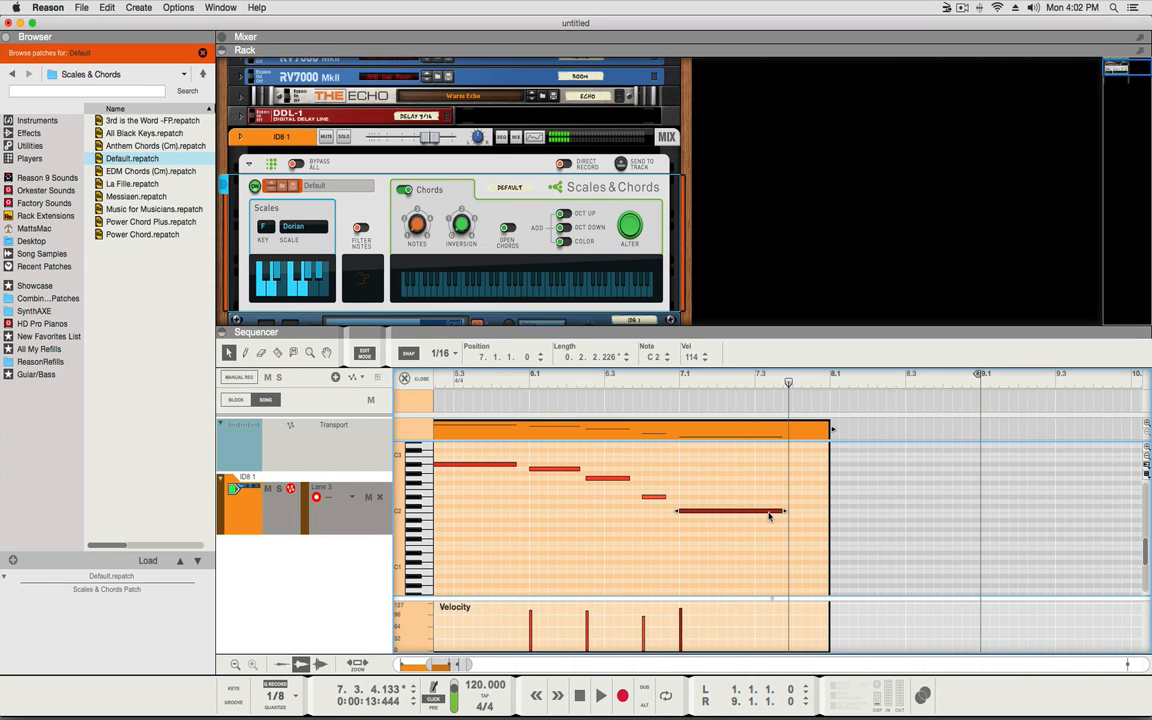
pyautogui.press('Delete')
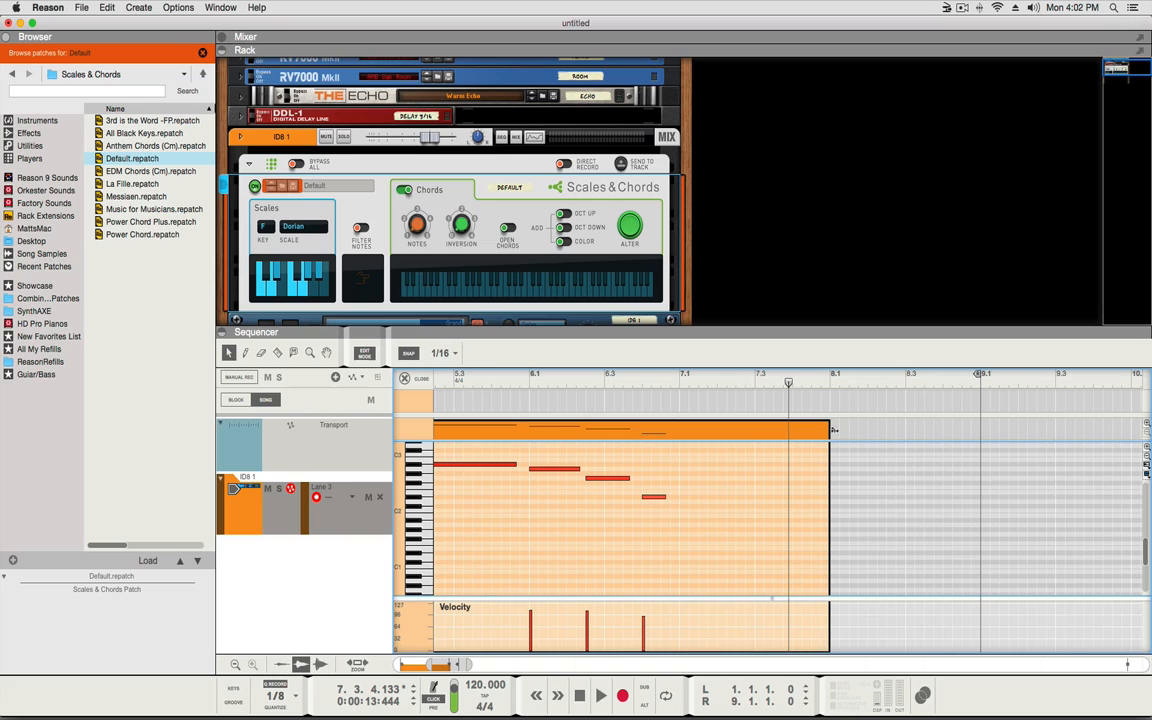
pyautogui.moveTo(833, 430); pyautogui.dragTo(785, 429)
pyautogui.moveTo(699, 435); pyautogui.dragTo(678, 430)
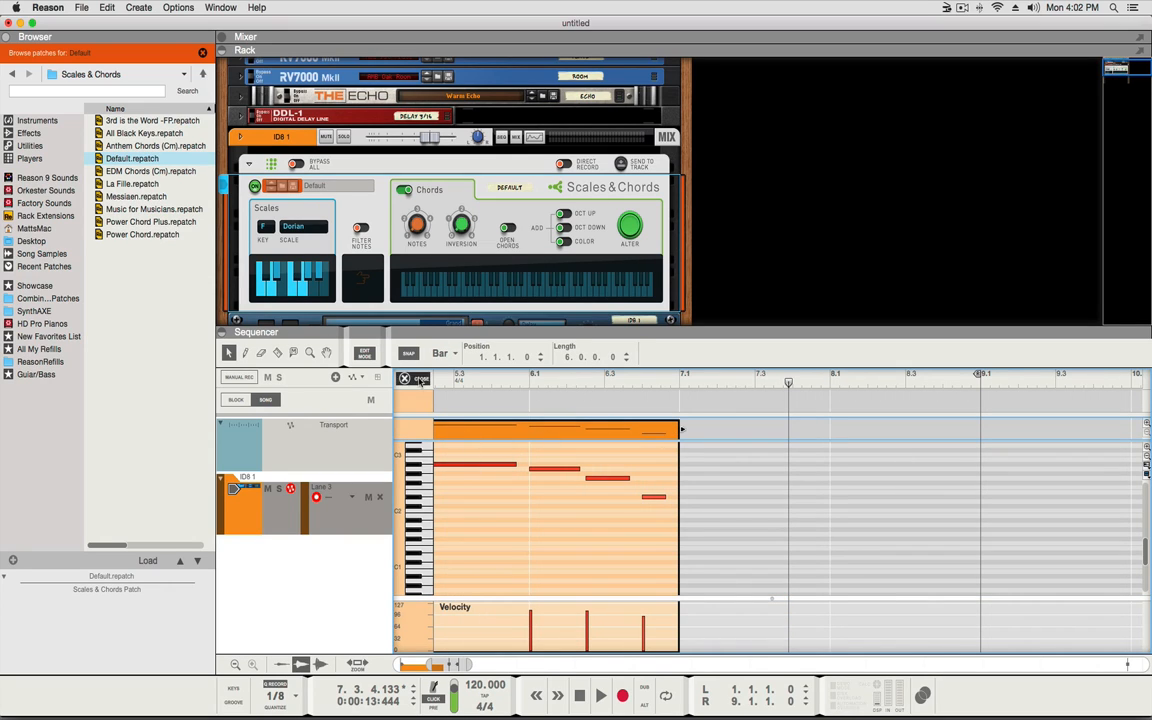
pyautogui.click(364, 353)
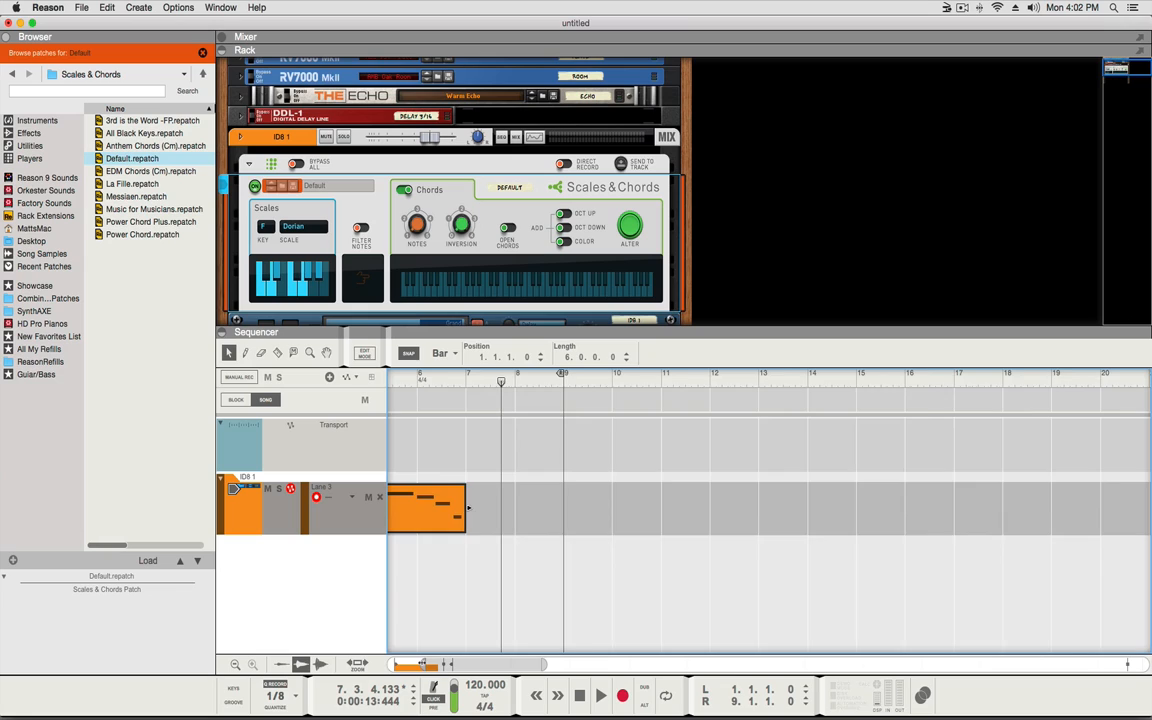
# - Trim the clip's start to bar 3, leaving a 4-bar clip, and move it to bar 1
pyautogui.moveTo(422, 663); pyautogui.dragTo(386, 660)
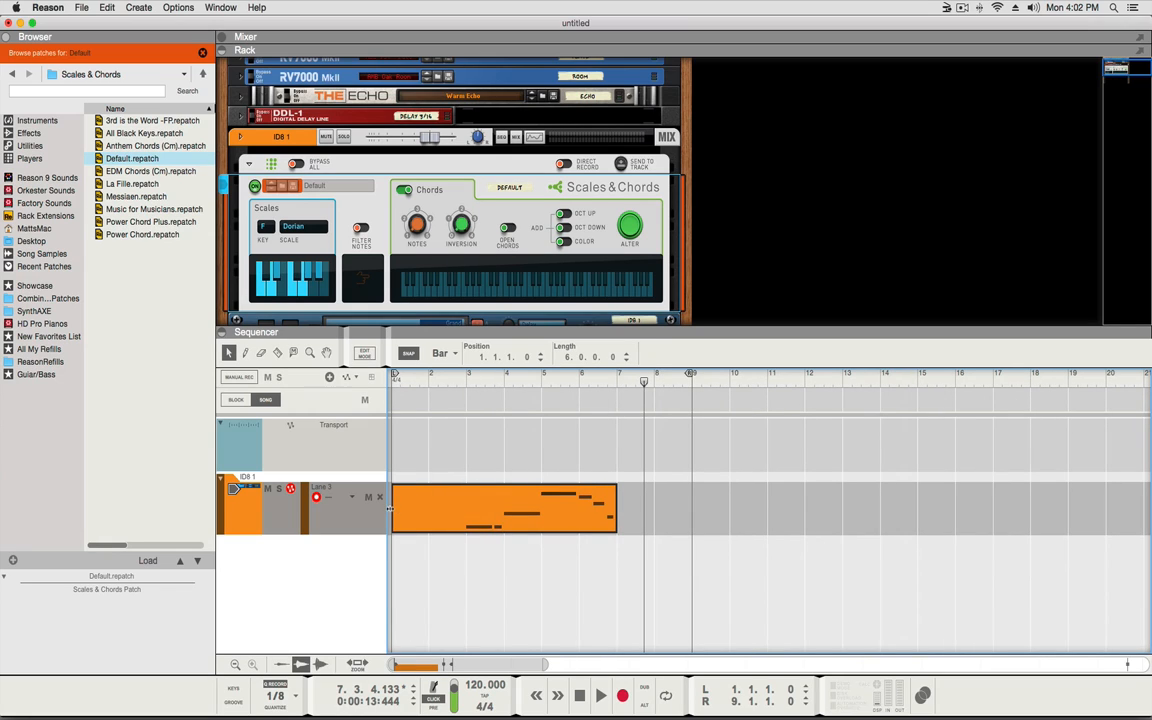
pyautogui.moveTo(391, 509); pyautogui.dragTo(474, 509)
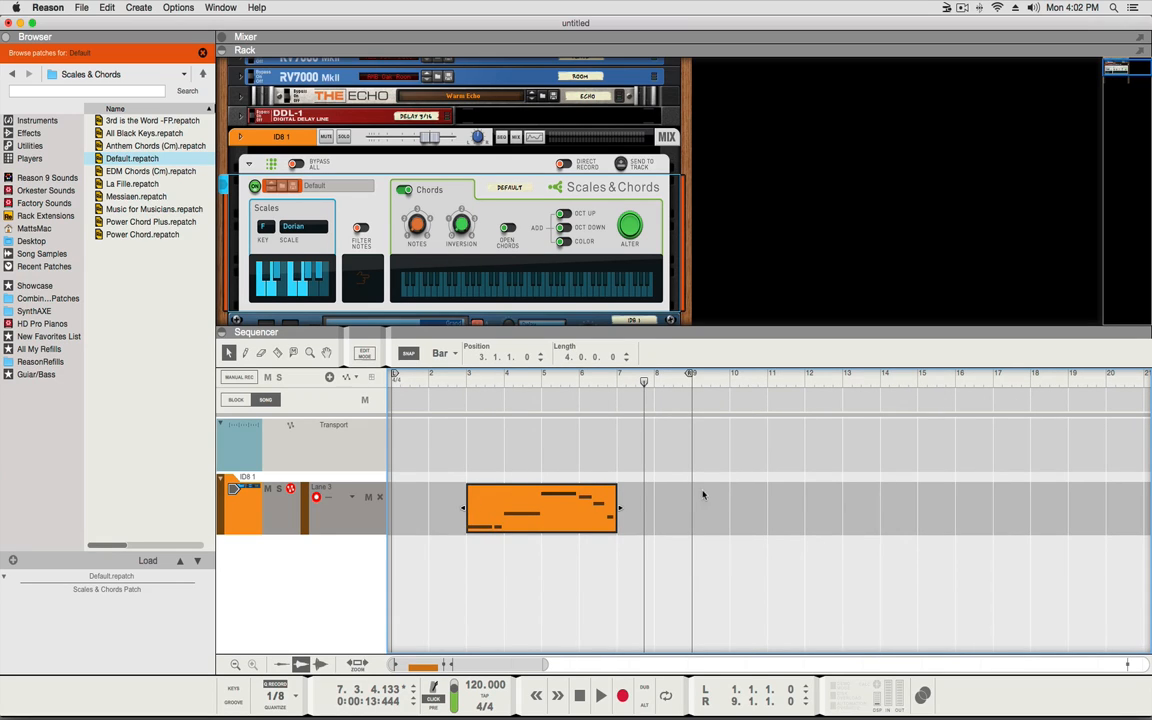
pyautogui.moveTo(593, 513); pyautogui.dragTo(483, 503)
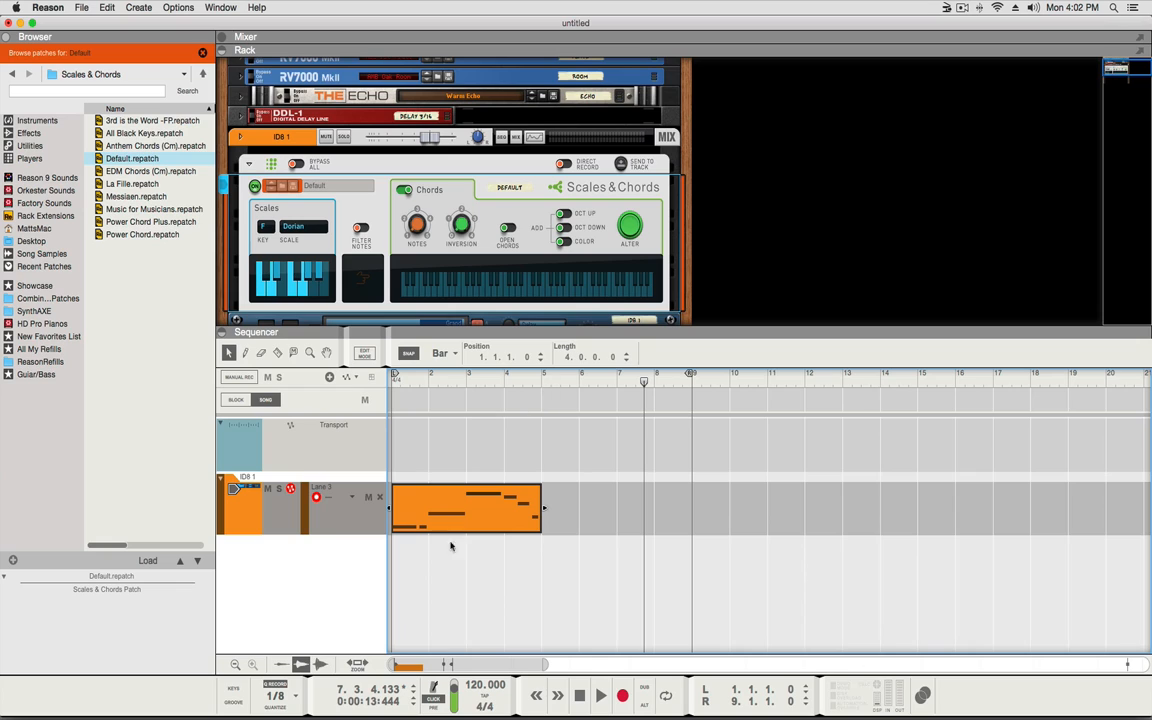
# - Play the clip from bar 1, move the right locator to bar 5 and turn on looping for the four-bar region
pyautogui.moveTo(642, 383); pyautogui.dragTo(393, 380)
pyautogui.press('space')
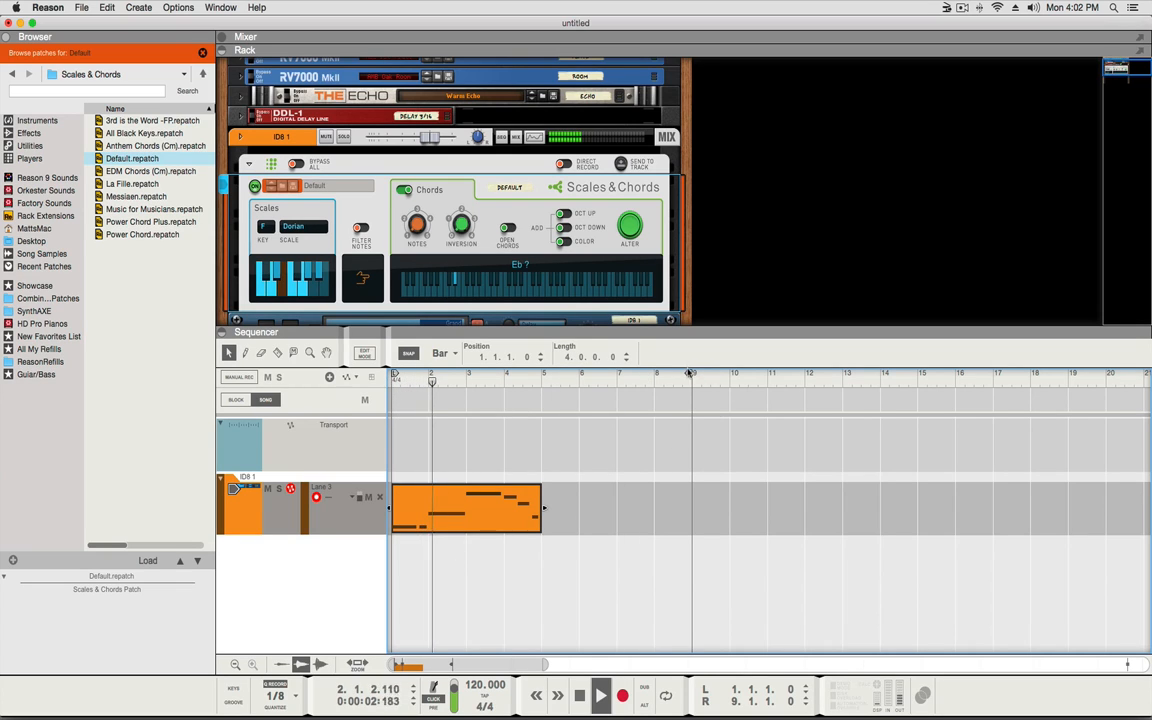
pyautogui.moveTo(690, 373); pyautogui.dragTo(549, 393)
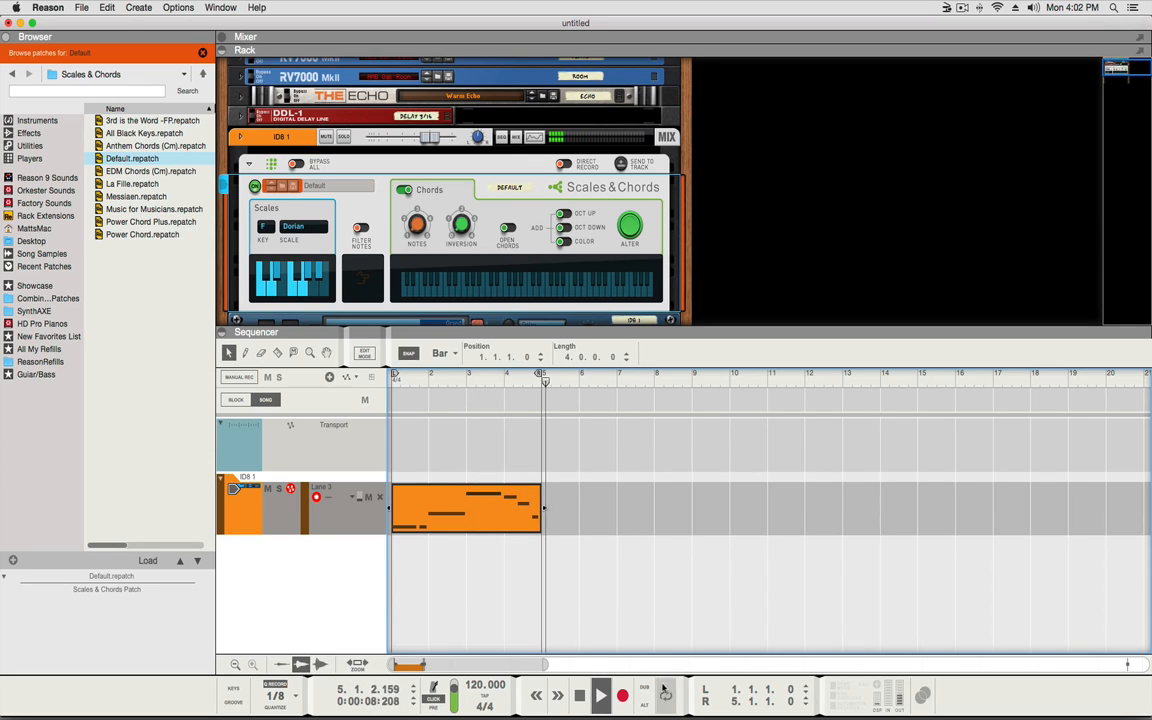
pyautogui.press('space')
pyautogui.moveTo(550, 385); pyautogui.dragTo(330, 381)
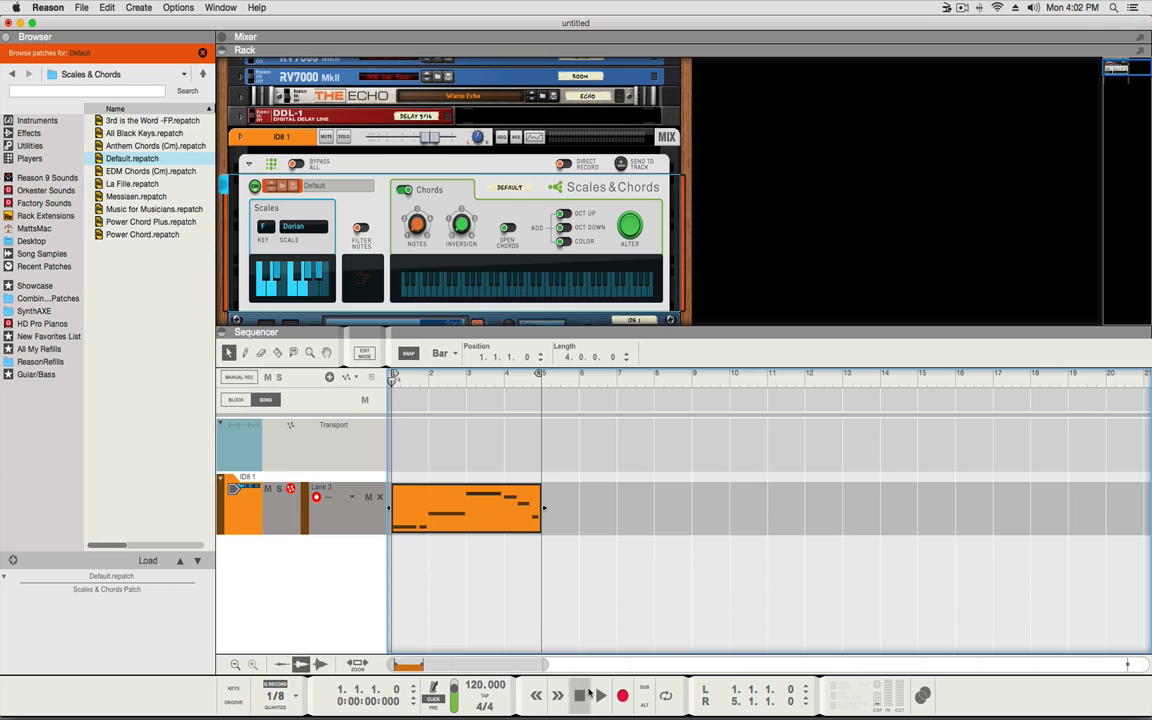
pyautogui.click(665, 698)
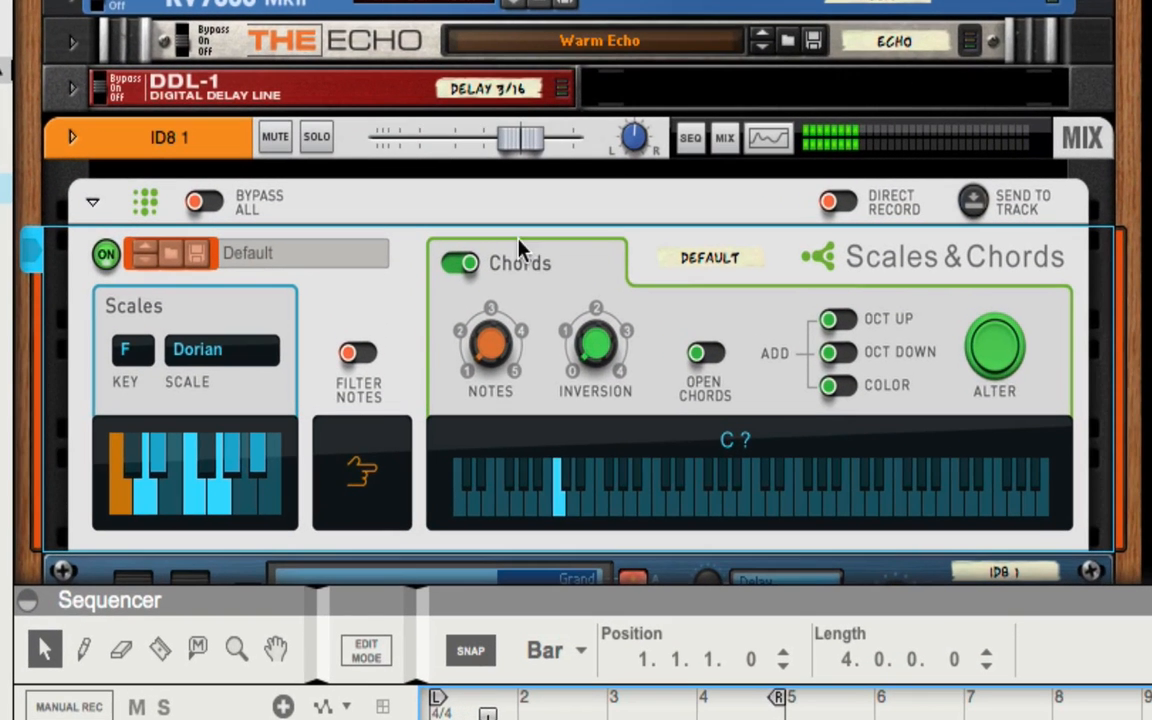
# - Set the Scales & Chords note count to 2 and audition the chords with Open Chords on and off
pyautogui.click(488, 345)
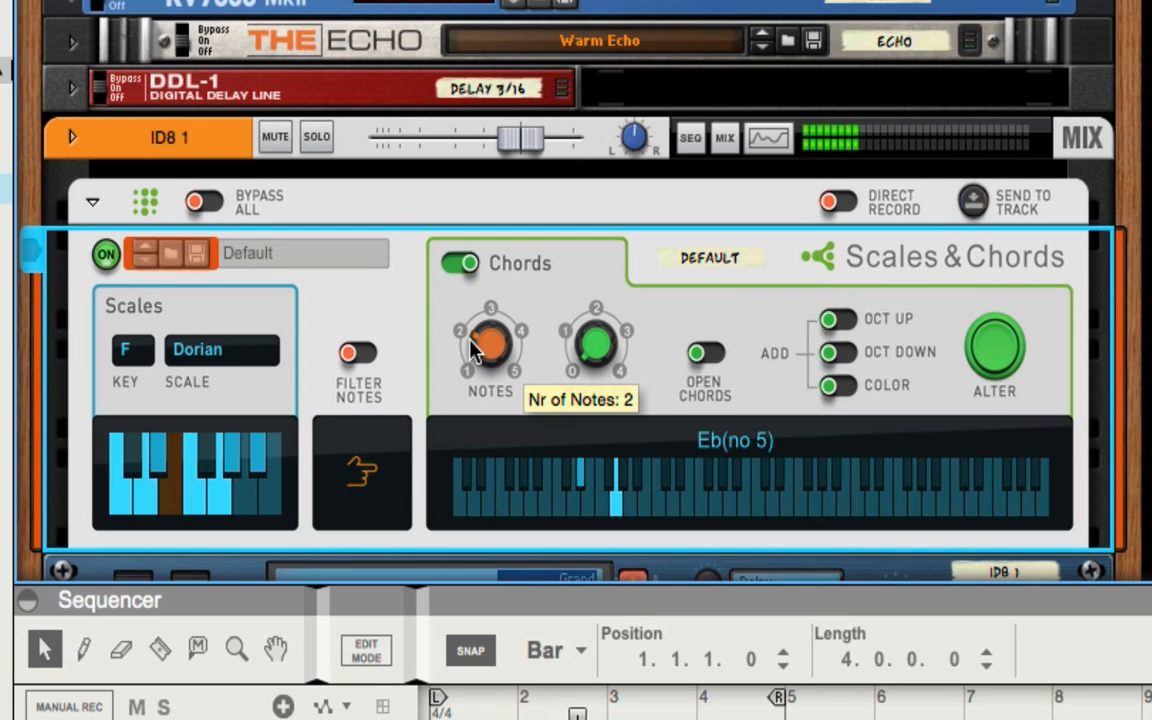
pyautogui.click(707, 355)
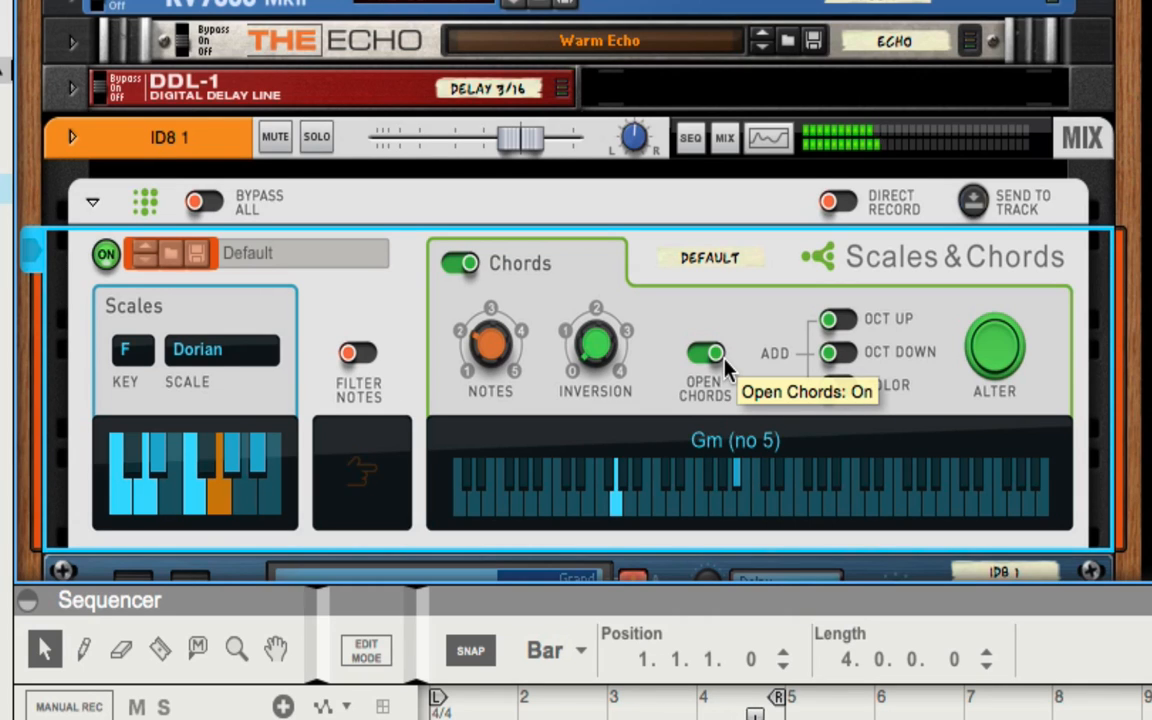
pyautogui.click(706, 355)
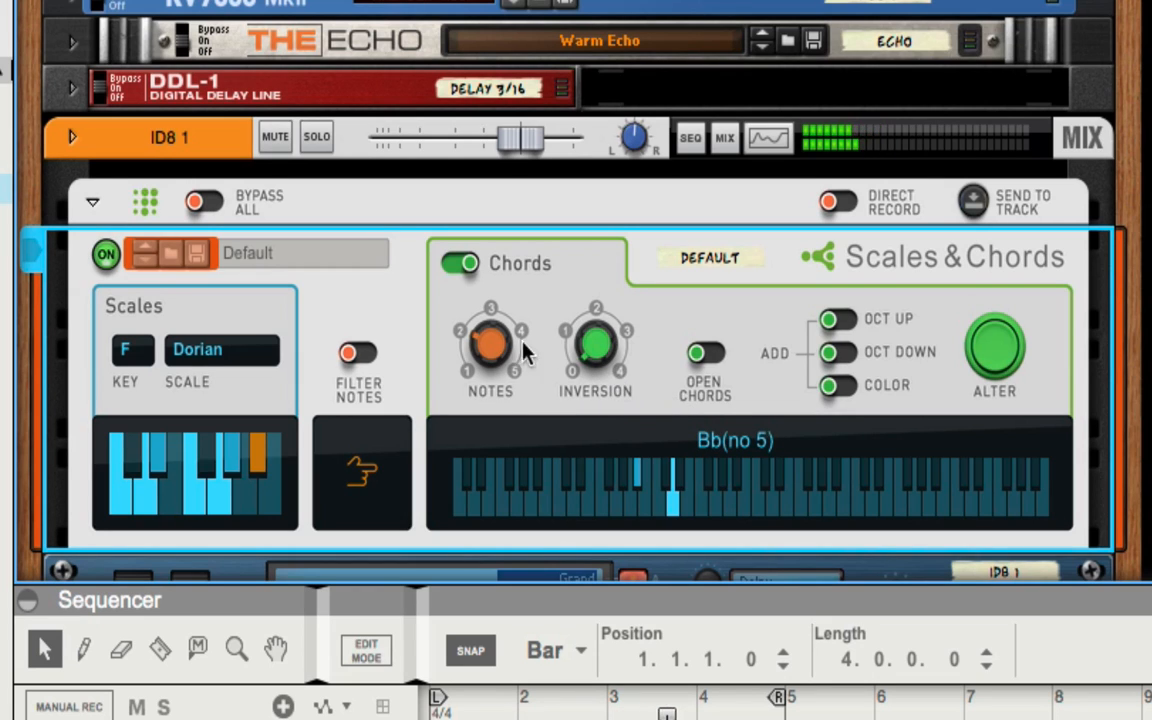
# - Compare two-note and three-note chords during playback and leave the Notes setting at 3
pyautogui.moveTo(485, 355)
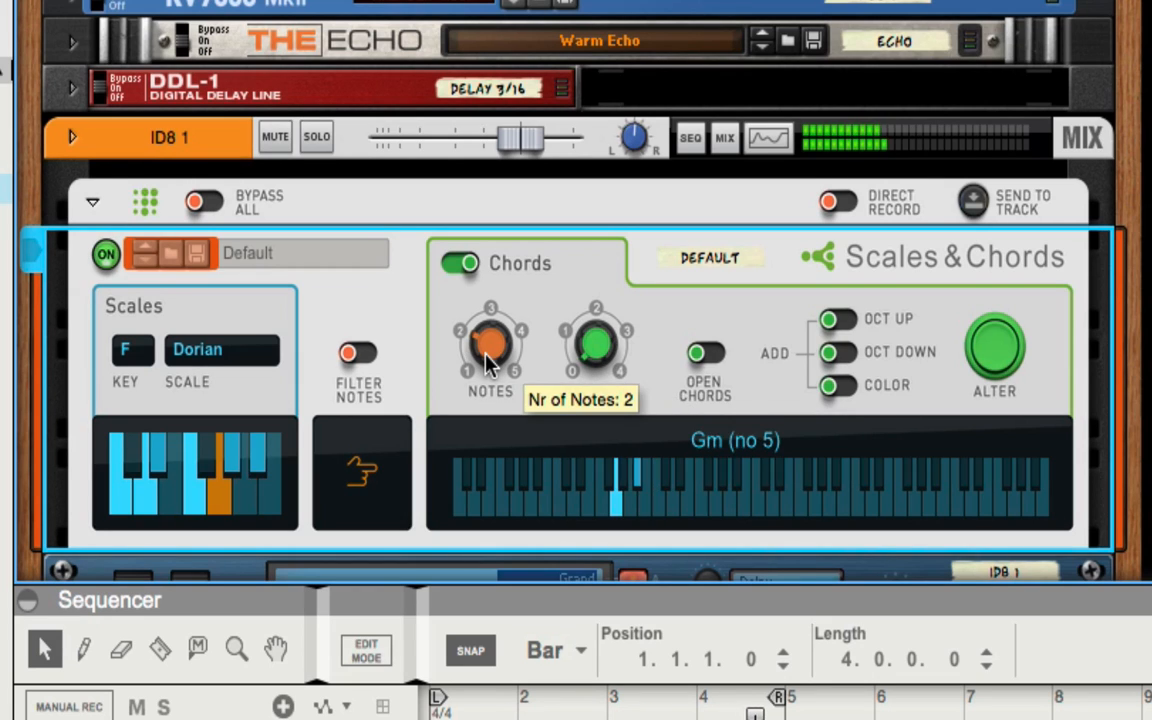
pyautogui.moveTo(495, 330); pyautogui.dragTo(504, 280)
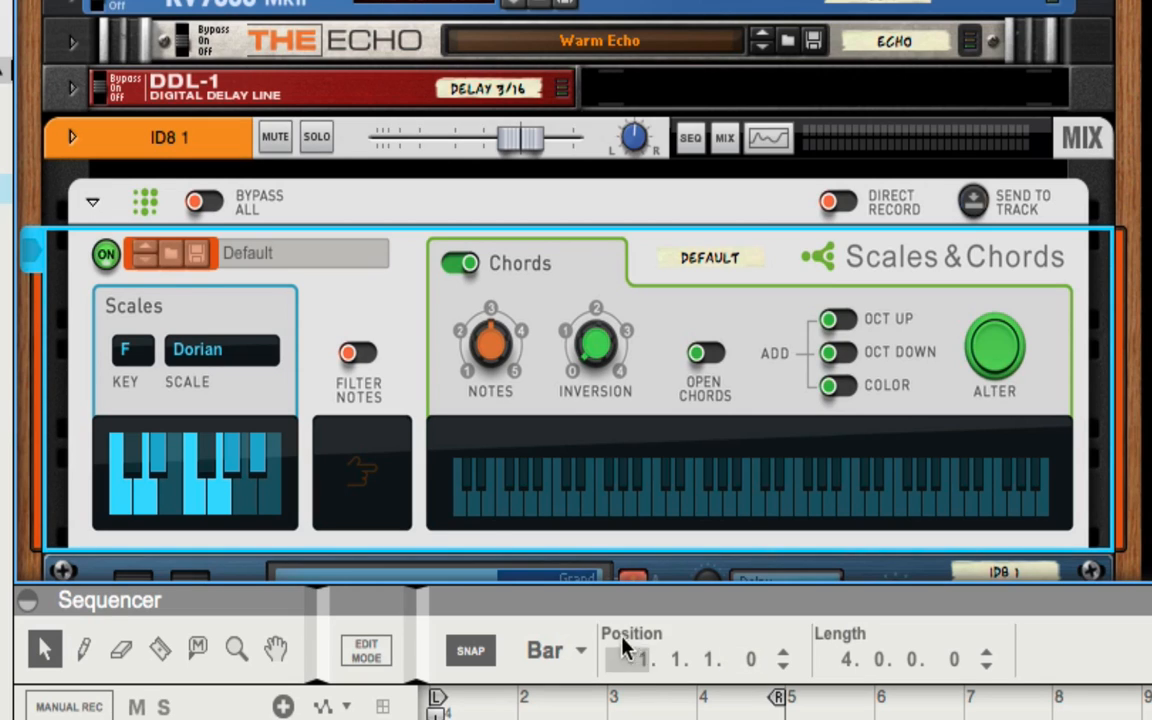
pyautogui.moveTo(495, 340); pyautogui.dragTo(480, 366)
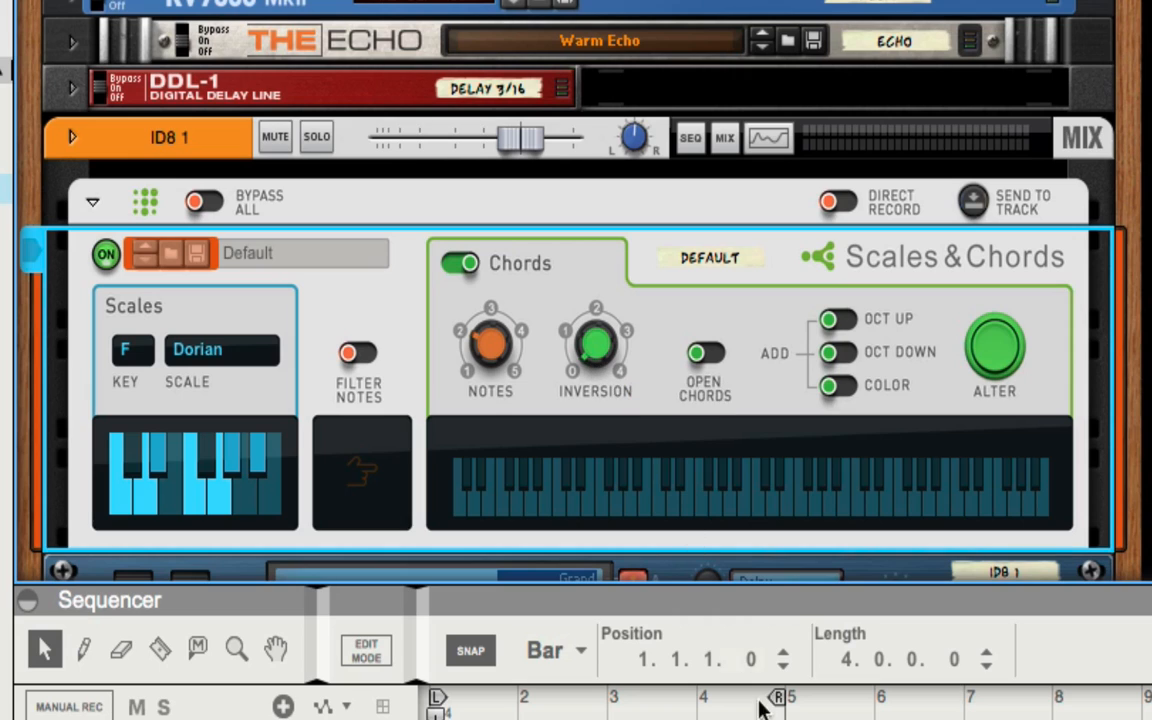
pyautogui.press('space')
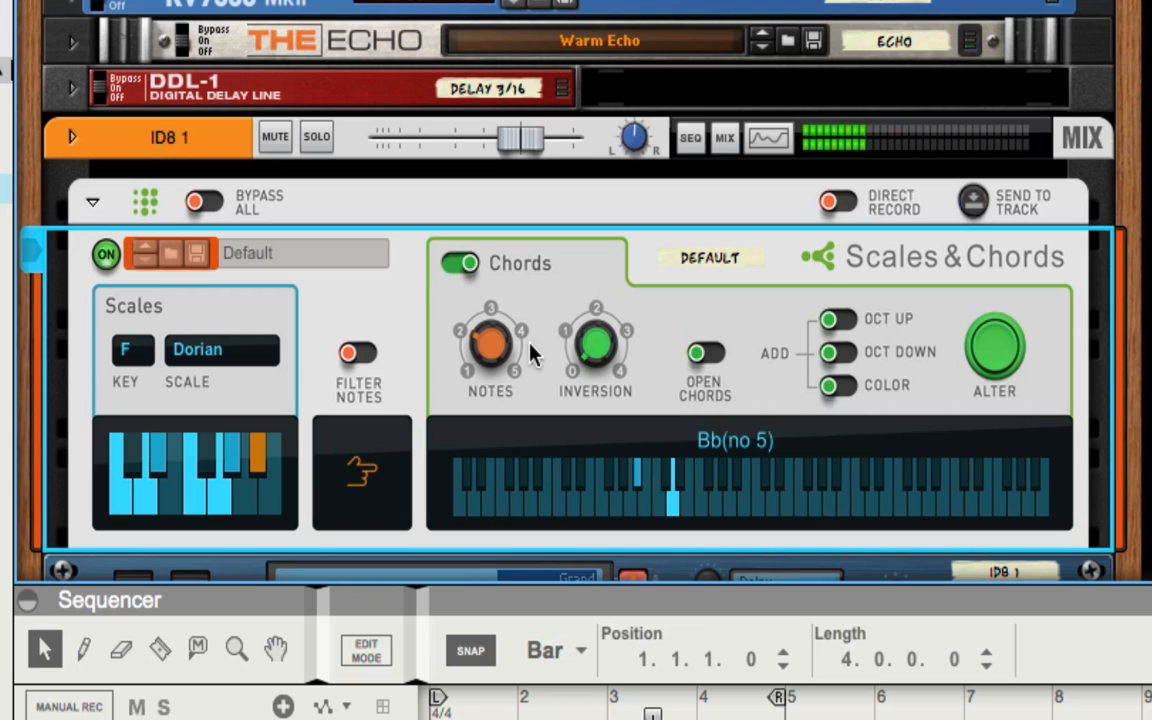
pyautogui.moveTo(487, 355)
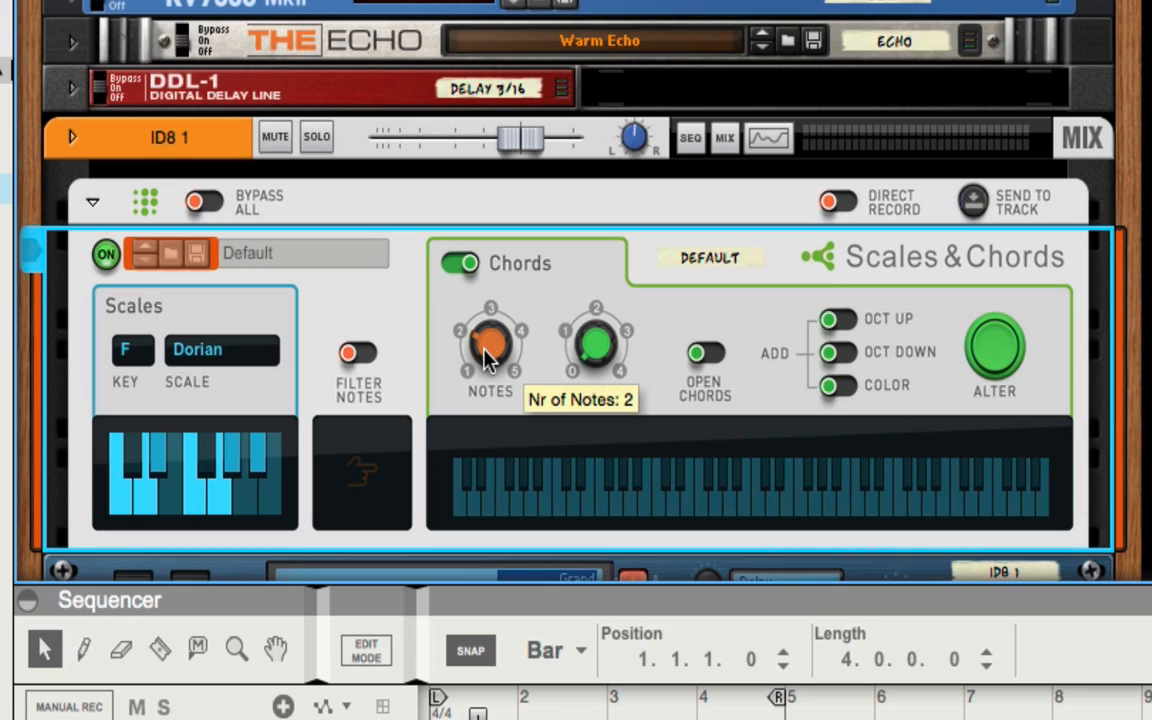
pyautogui.scroll(1, 487, 355)
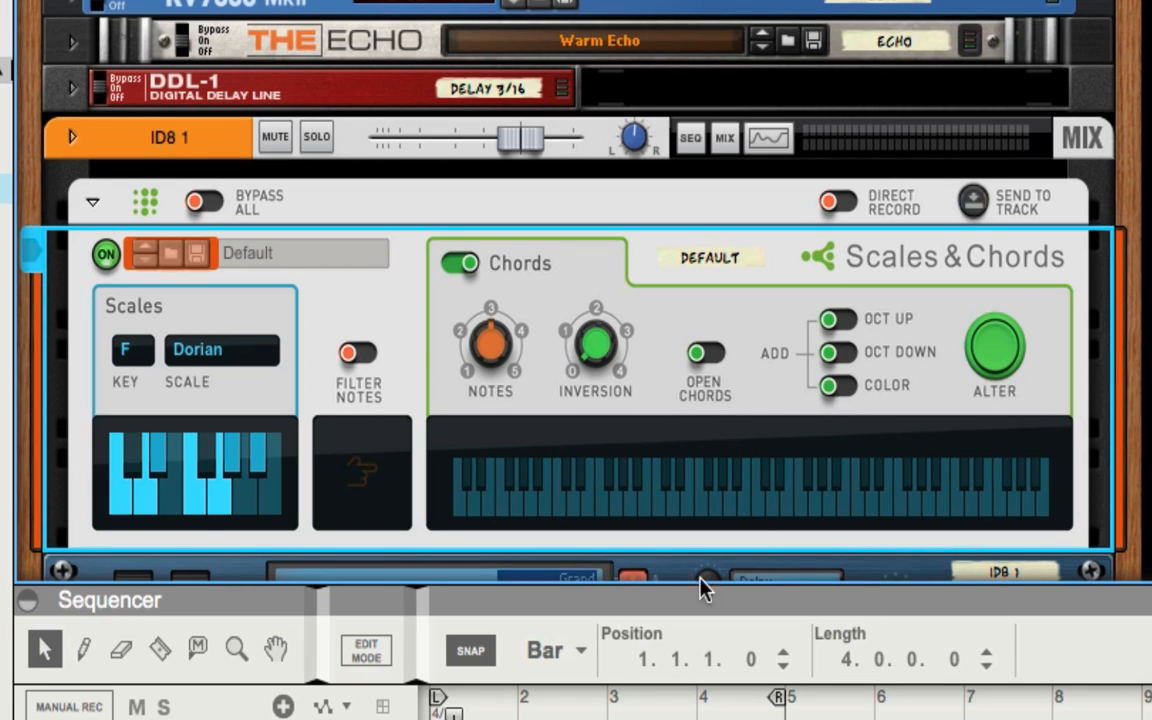
# - Audition the three-note chords with the Color note added, remove it again, and try the Alter variation
pyautogui.click(836, 387)
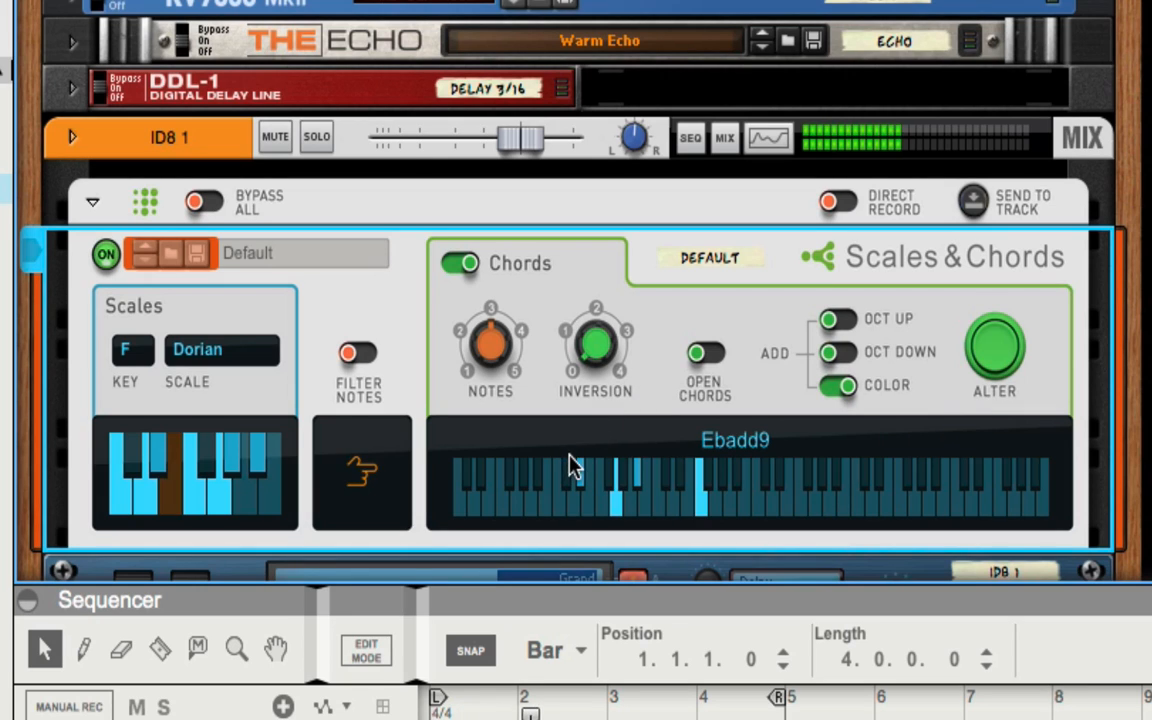
pyautogui.click(841, 389)
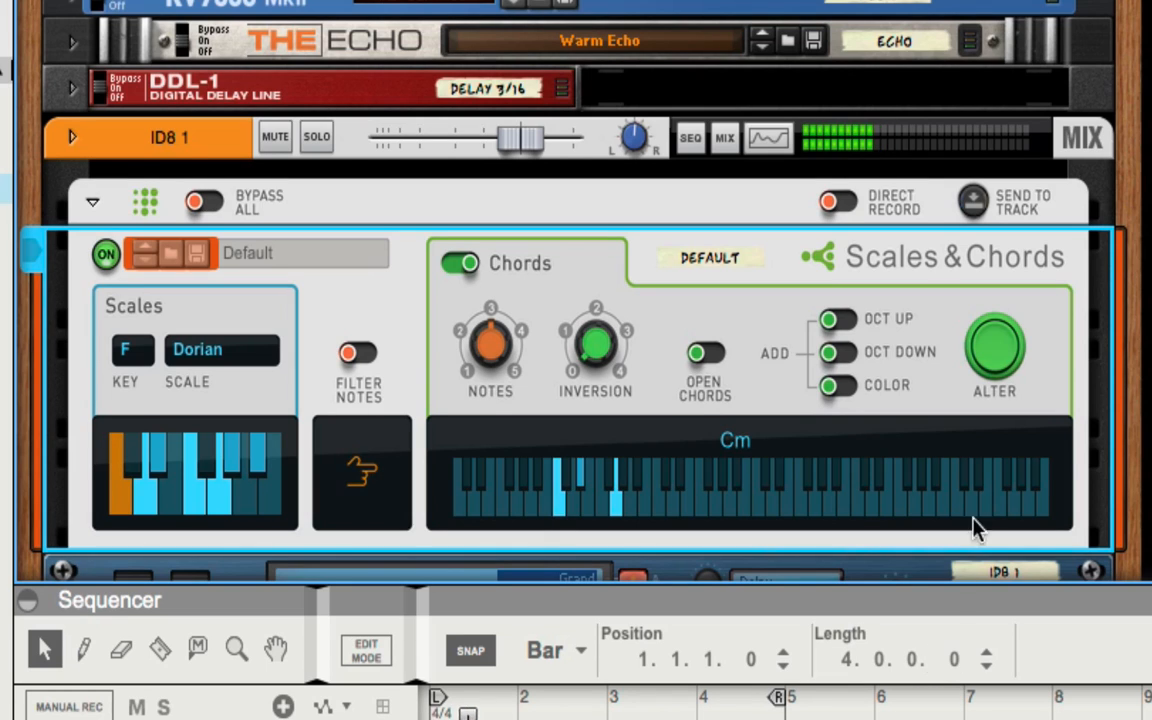
pyautogui.click(1000, 364)
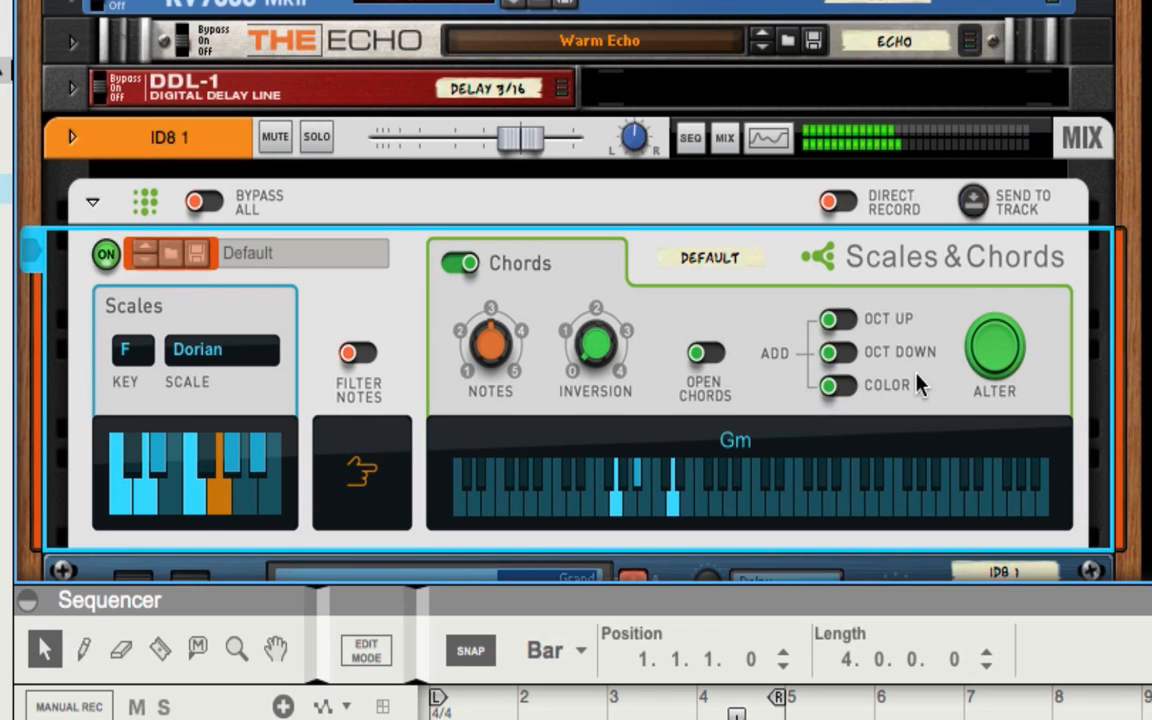
pyautogui.click(1002, 349)
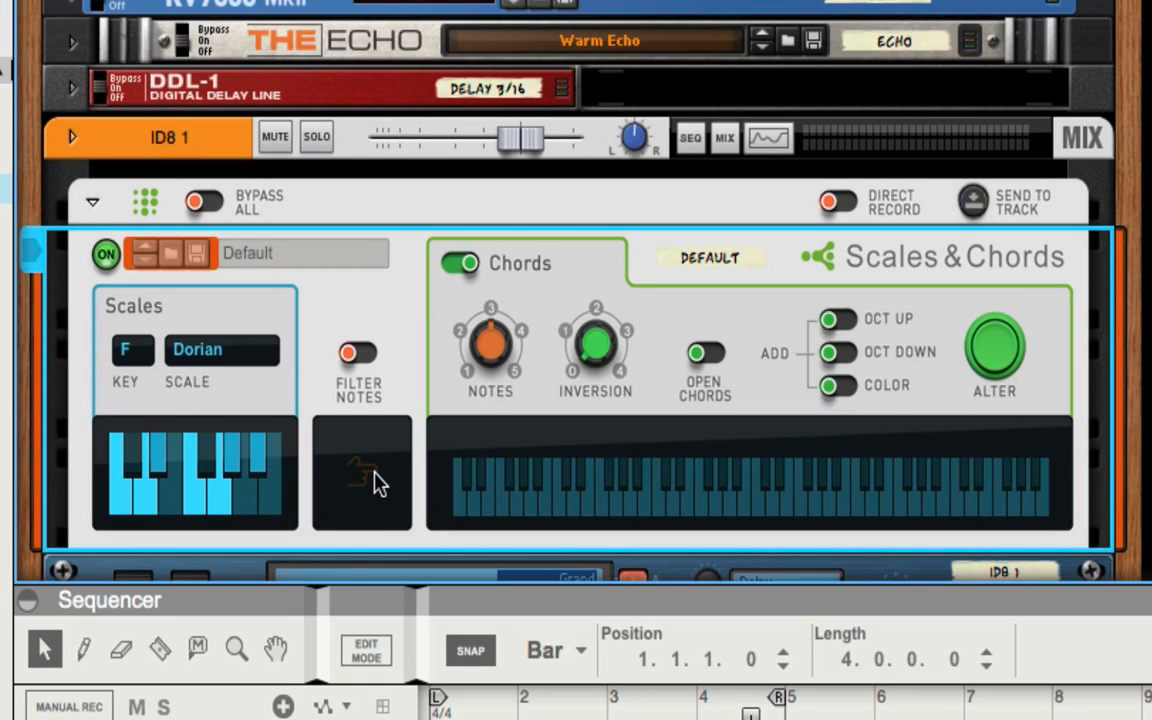
# - Try Filter Notes and Open Chords on the Scales & Chords player and turn both off again
pyautogui.click(352, 354)
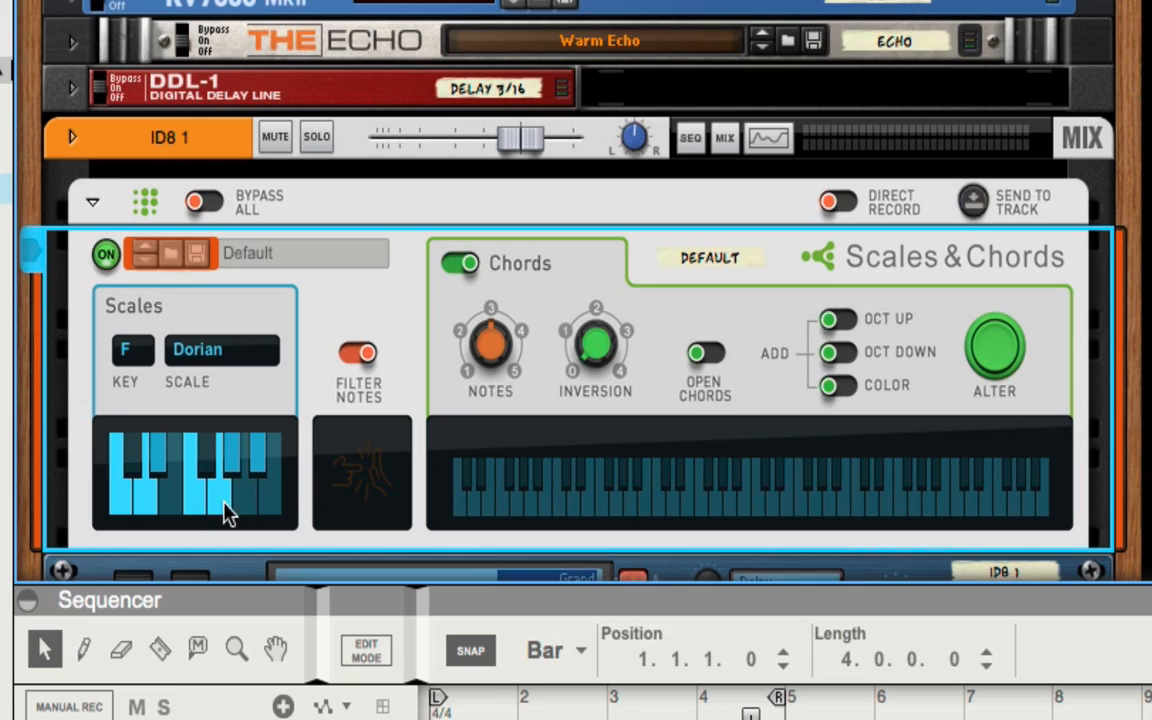
pyautogui.click(247, 486)
pyautogui.click(700, 355)
pyautogui.click(712, 357)
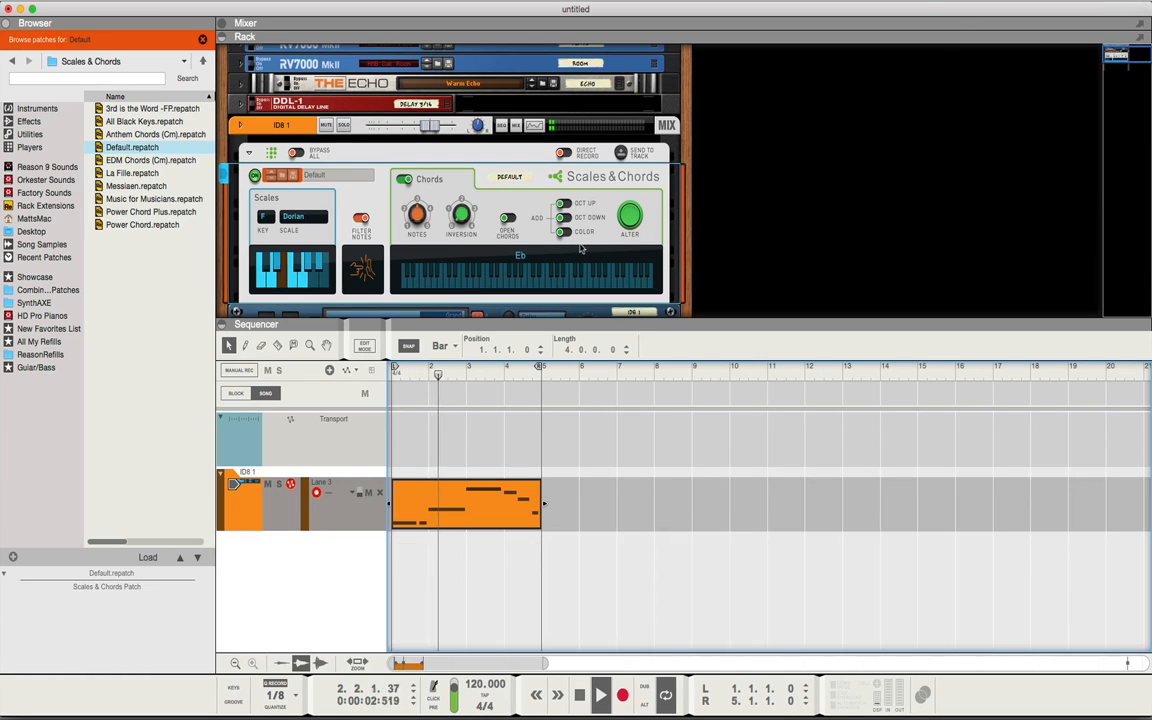
pyautogui.click(362, 219)
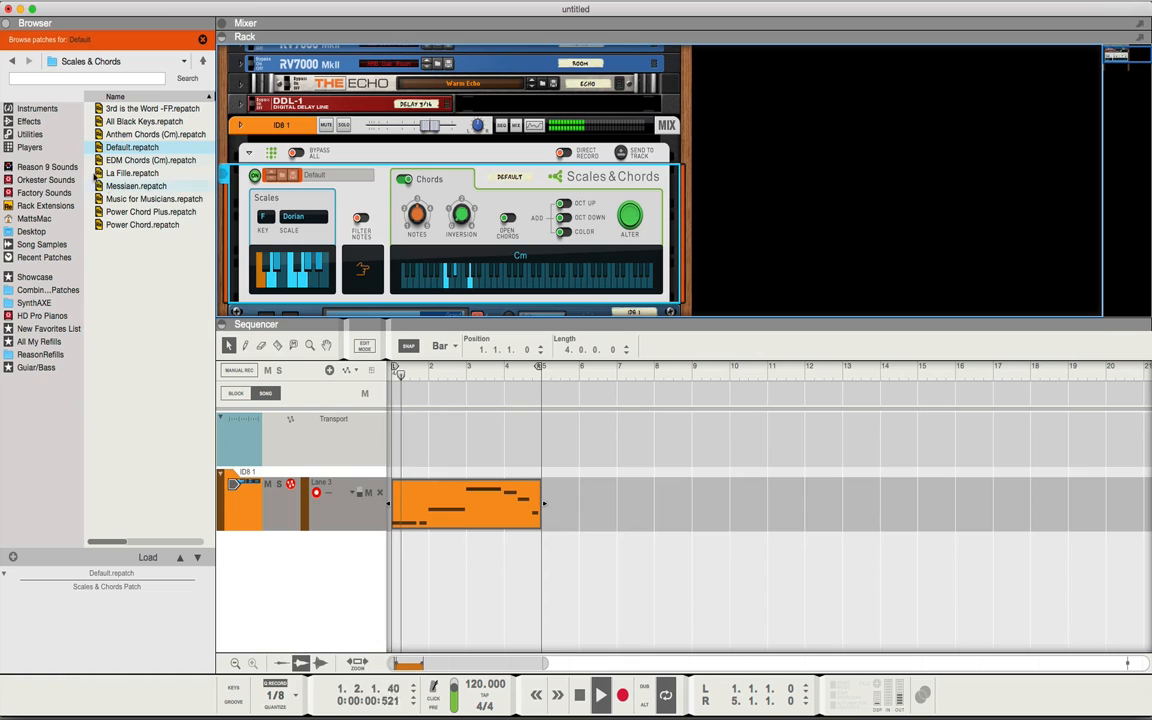
# - Create a Redrum Drum Computer track below the ID8 1 track and start its pattern running
pyautogui.click(22, 111)
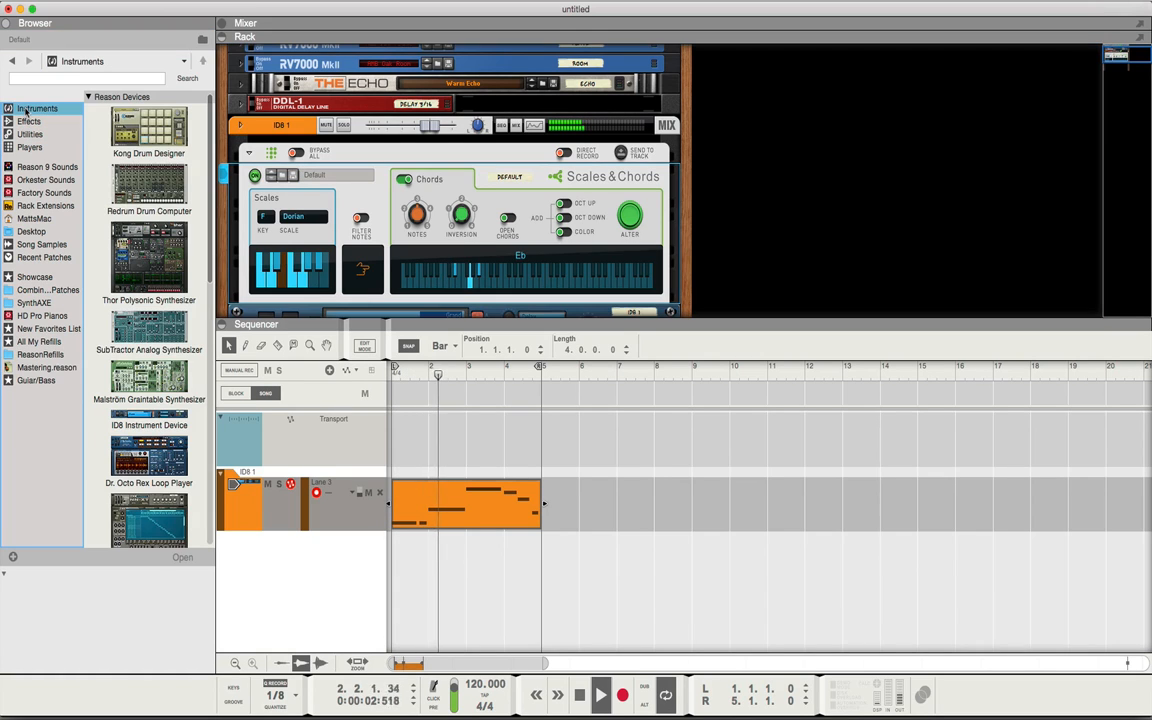
pyautogui.click(145, 184)
pyautogui.moveTo(145, 184); pyautogui.dragTo(330, 570)
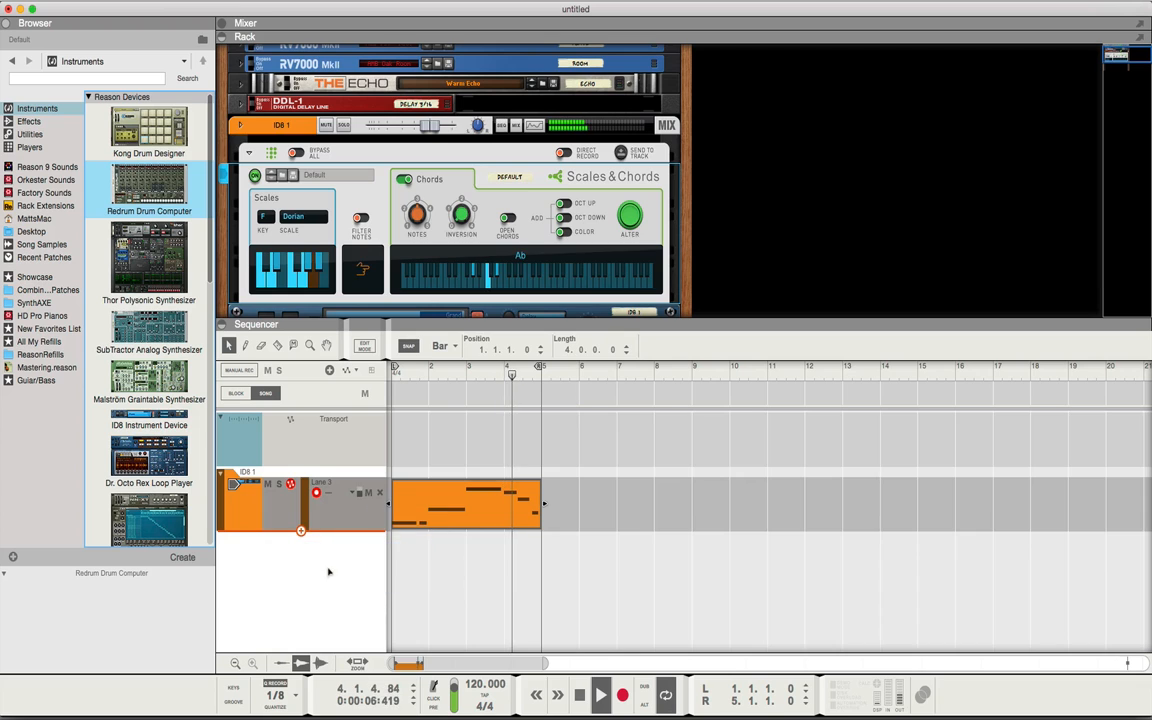
pyautogui.click(336, 278)
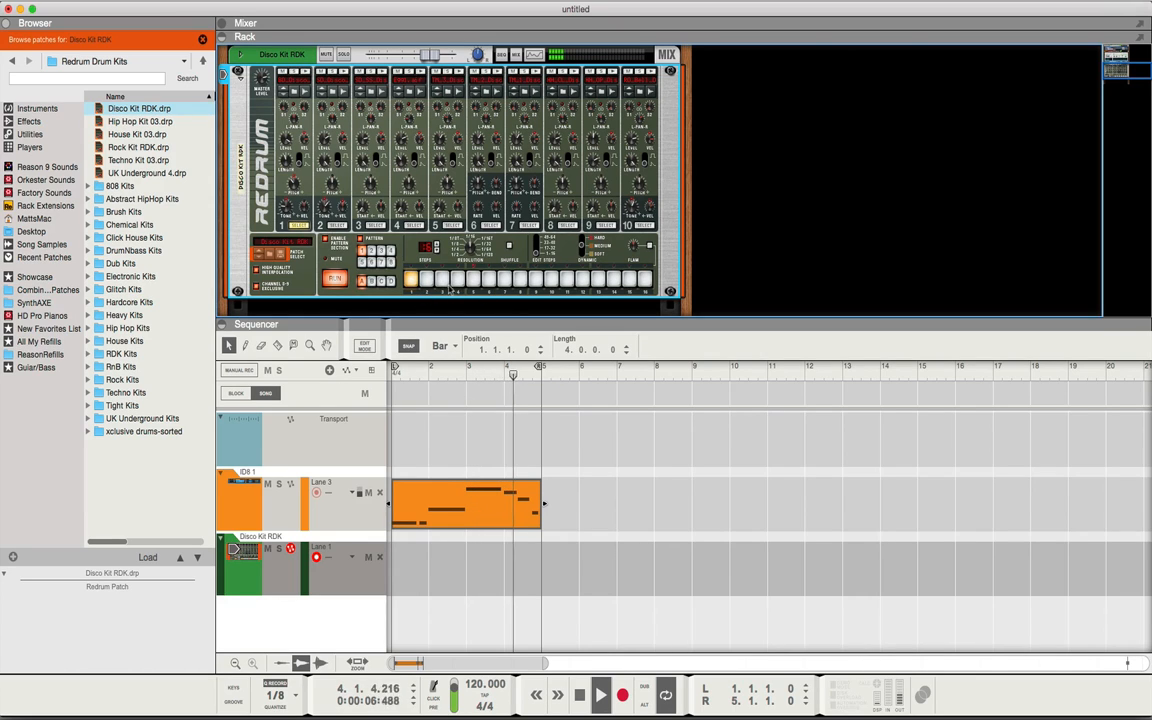
# - Program Redrum channel 1 with hits starting on step 1, and channel 2 with hits on steps 5 and 13
pyautogui.click(441, 280)
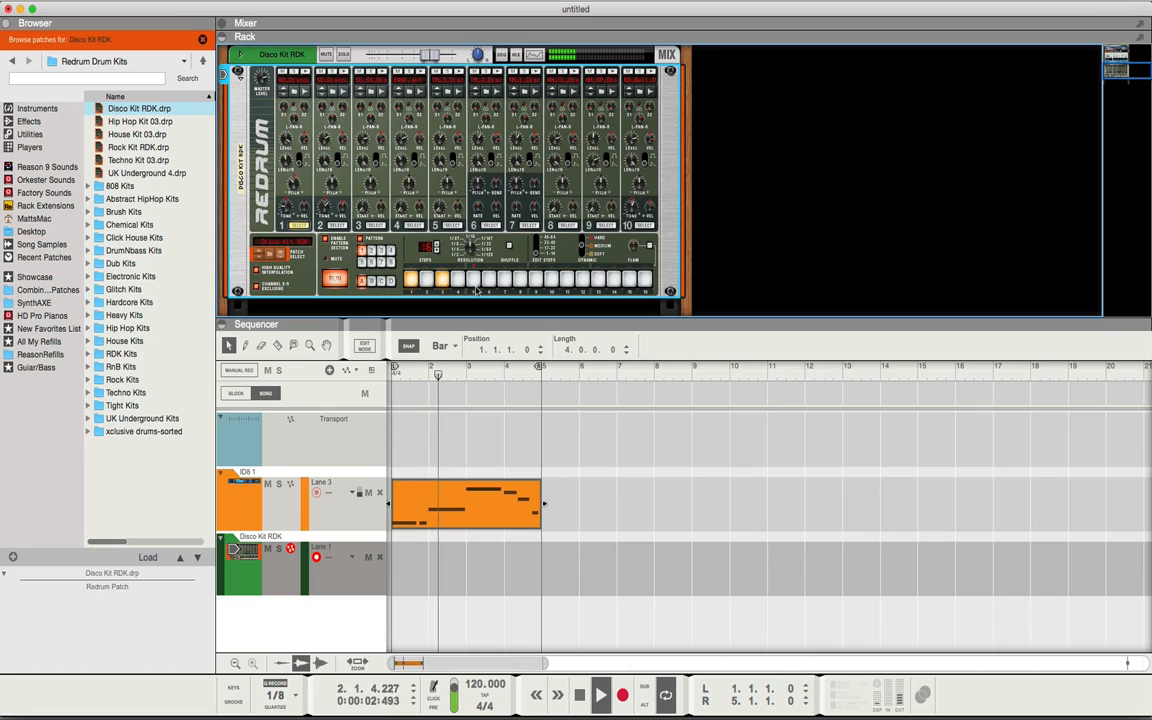
pyautogui.click(444, 281)
pyautogui.click(458, 281)
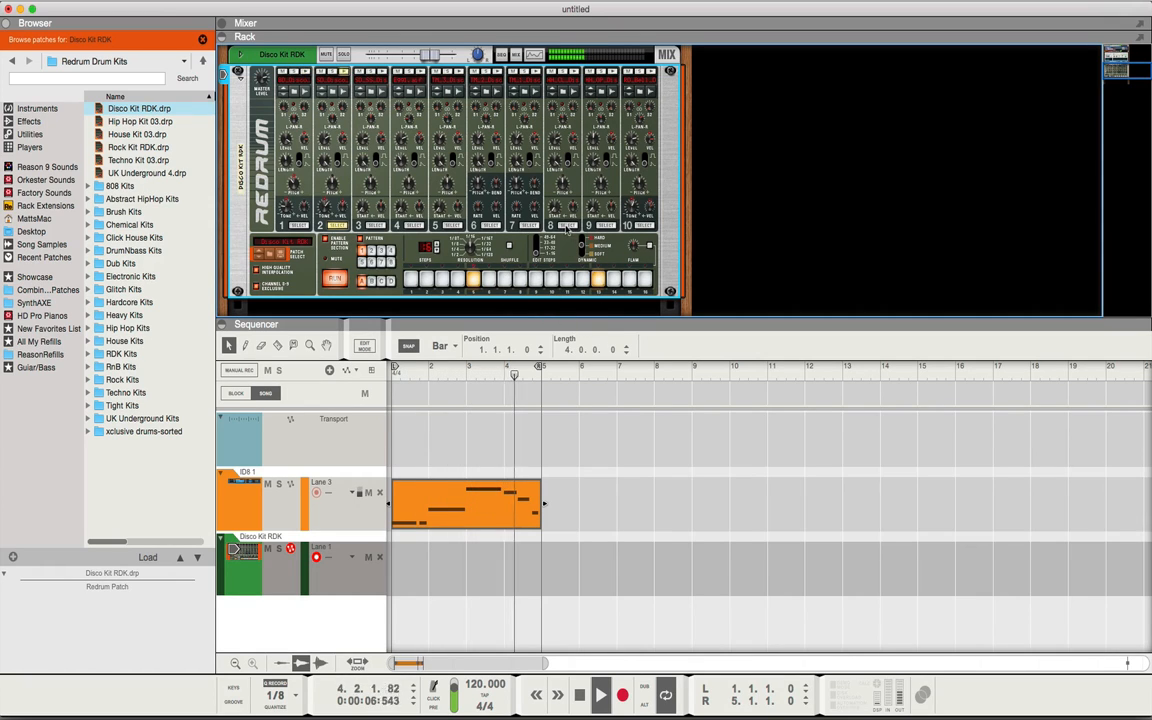
# - Program Redrum channel 8 with hits on every other step, starting on step 1
pyautogui.click(413, 279)
pyautogui.click(443, 280)
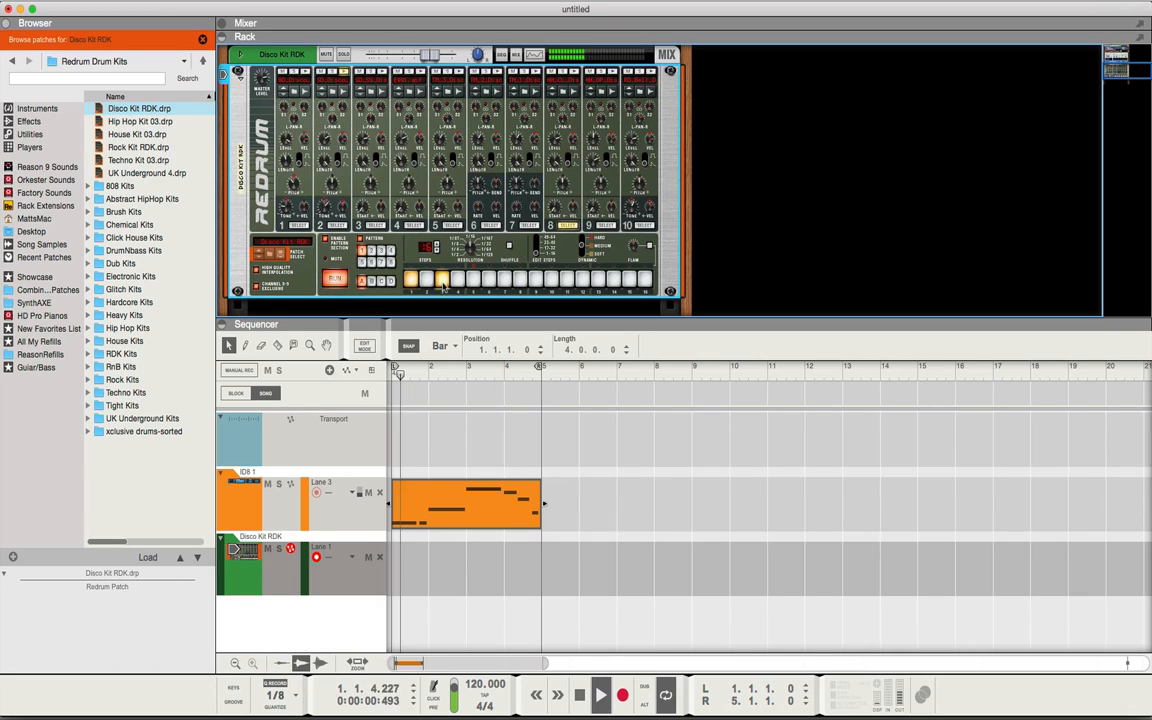
pyautogui.click(536, 280)
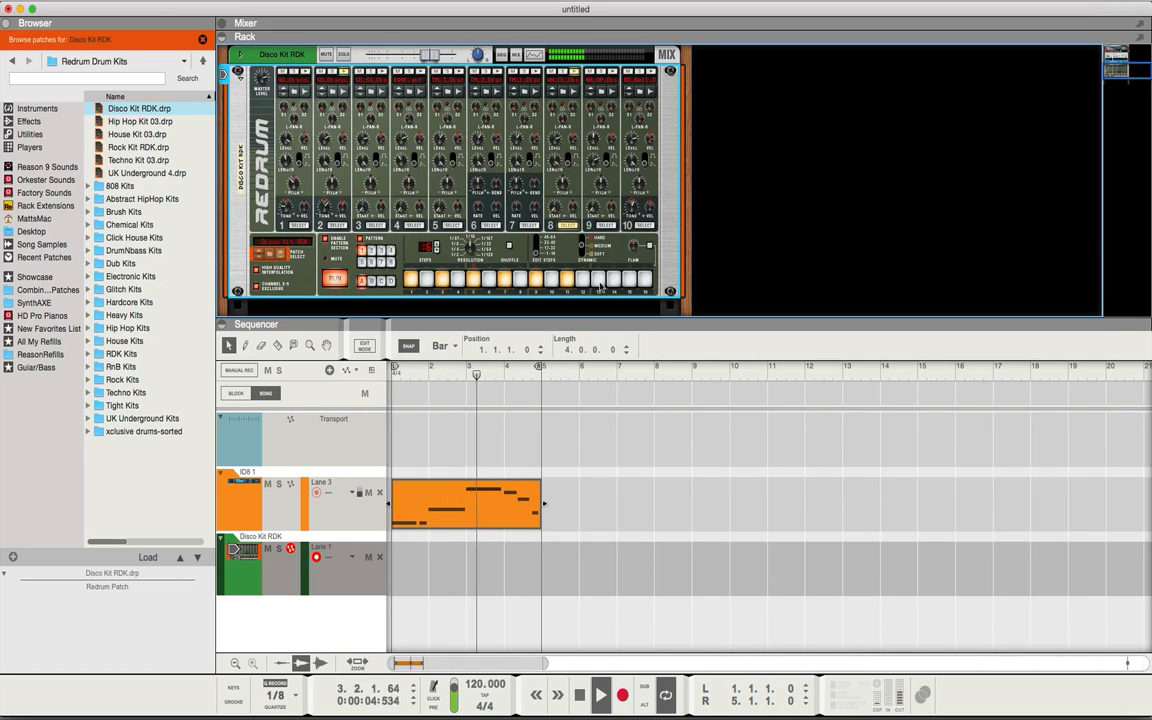